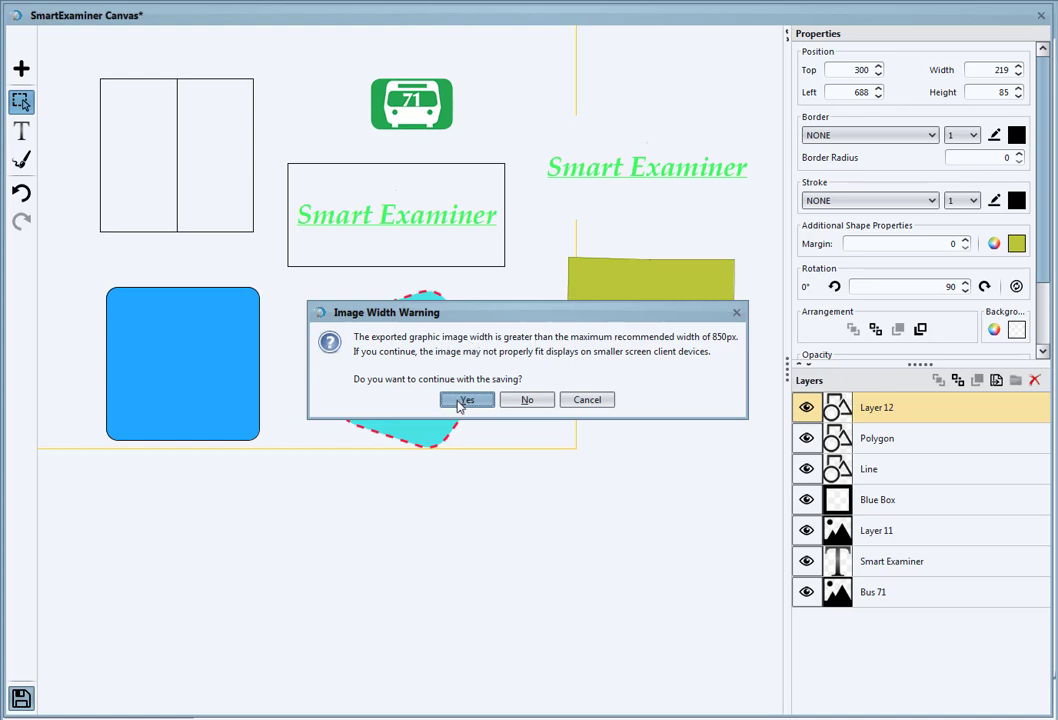
# Continue saving the graphic wider than the recommended 850 px into the question's instruction.
pyautogui.click(460, 400)
pyautogui.click(725, 366)
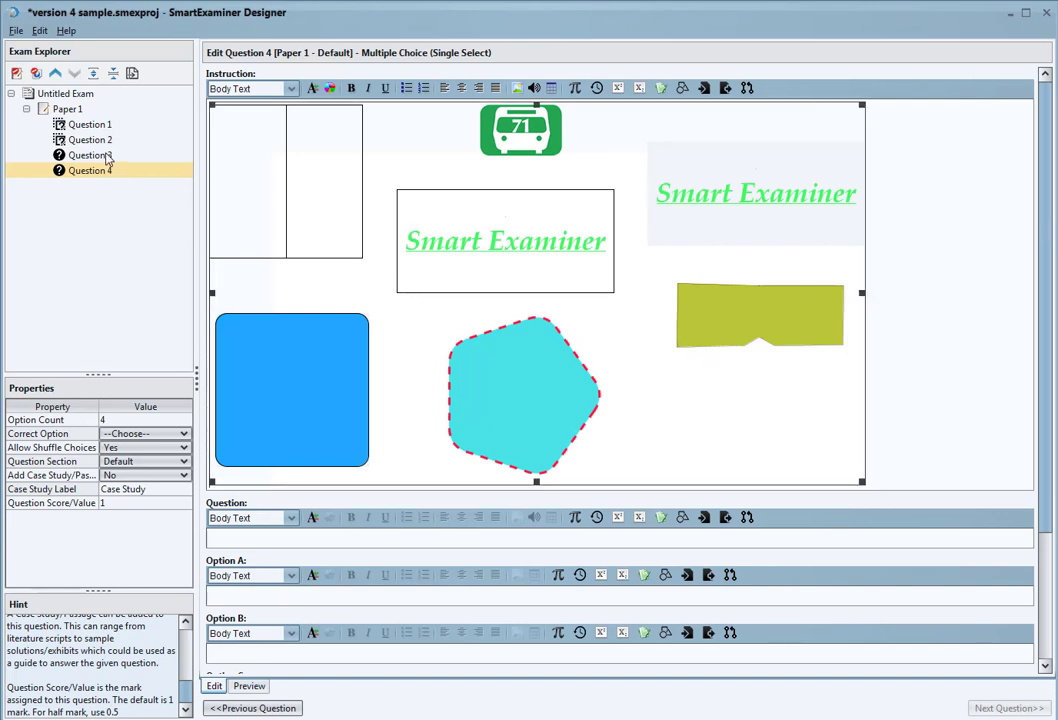
# Examine the sample drag-and-drop designs in Question 1 (client/server network) and Question 2 (map of Nigeria).
pyautogui.click(90, 125)
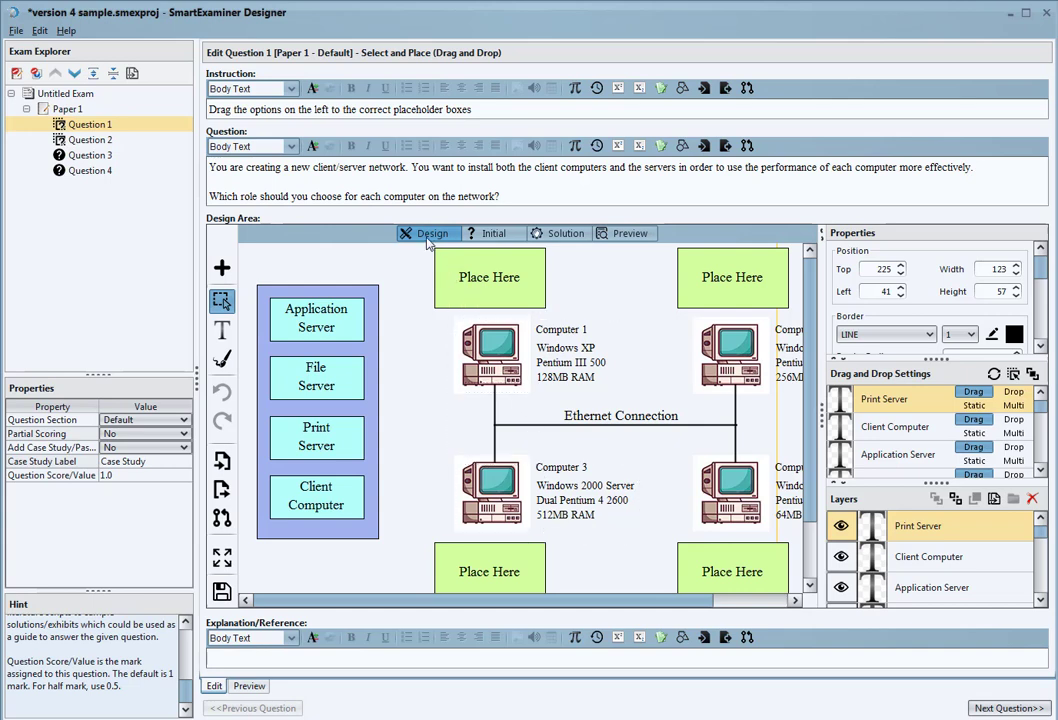
pyautogui.click(468, 265)
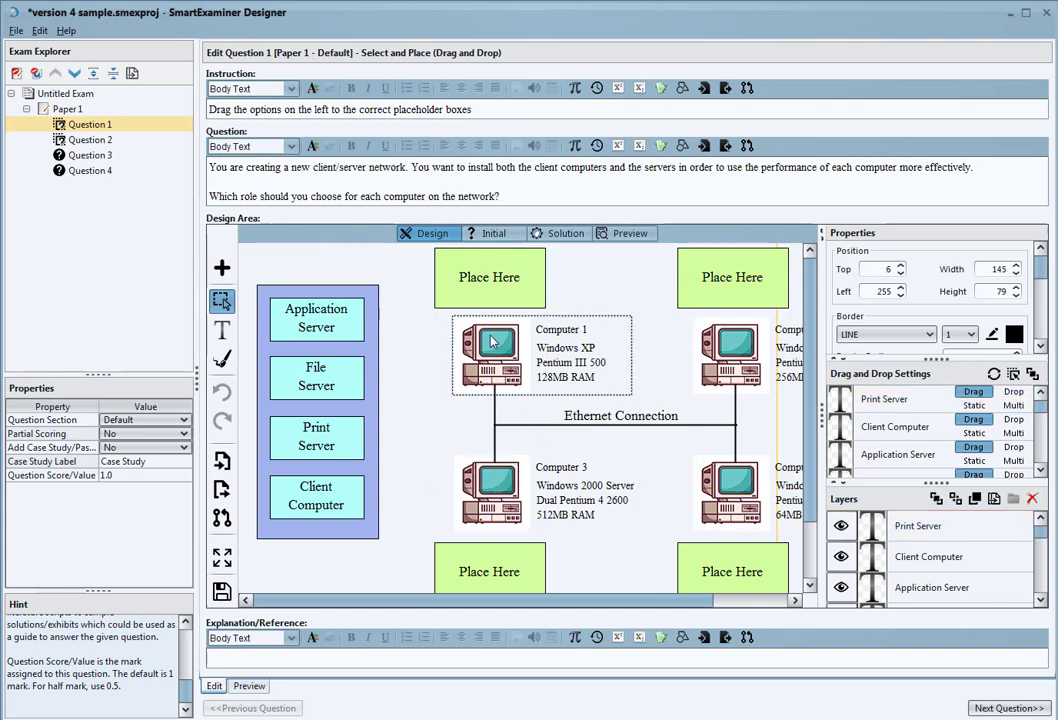
pyautogui.click(501, 414)
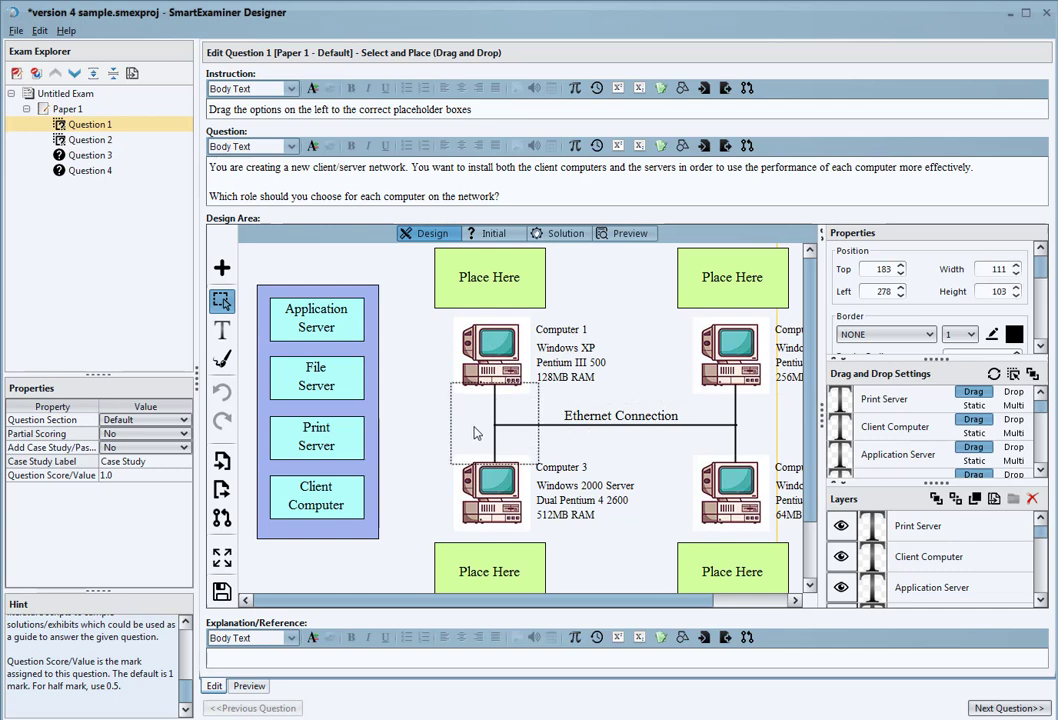
pyautogui.click(80, 141)
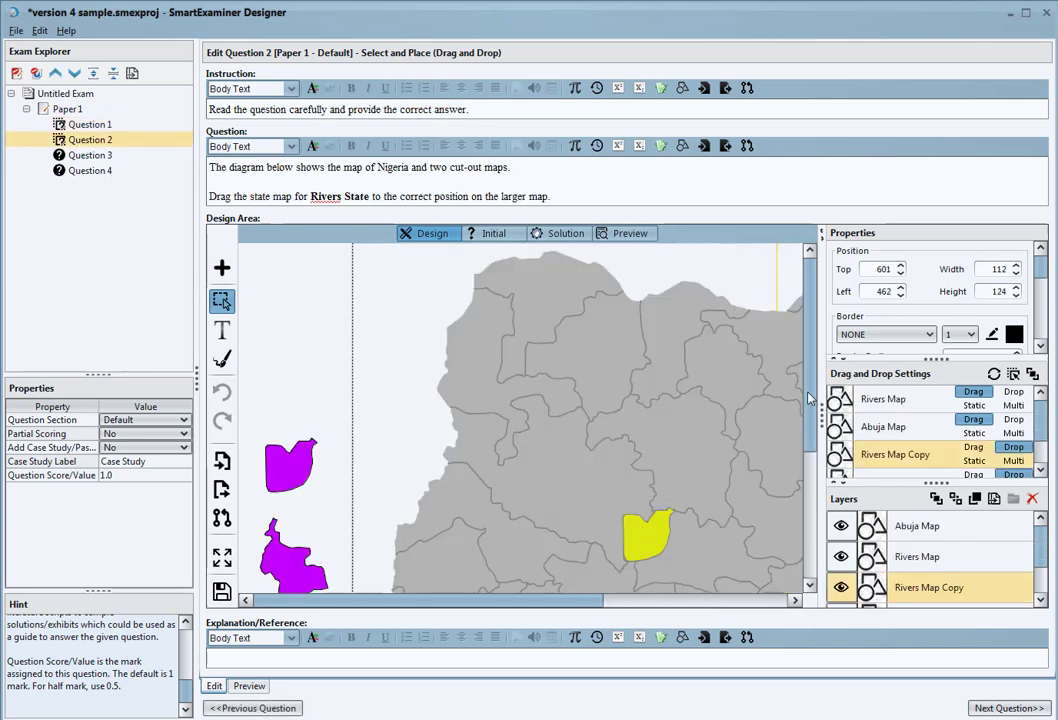
pyautogui.scroll(-5, 812, 497)
pyautogui.moveTo(812, 497); pyautogui.dragTo(812, 424)
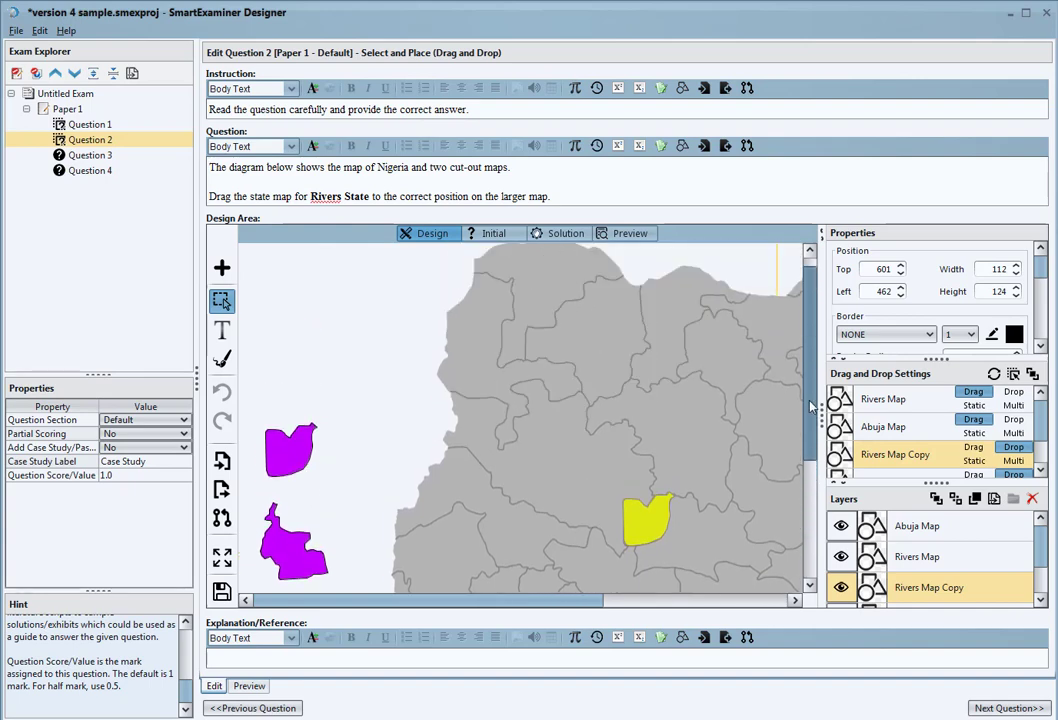
# Add a new Select and Place (Drag and Drop) question to Paper 1 and open it for editing.
pyautogui.click(17, 74)
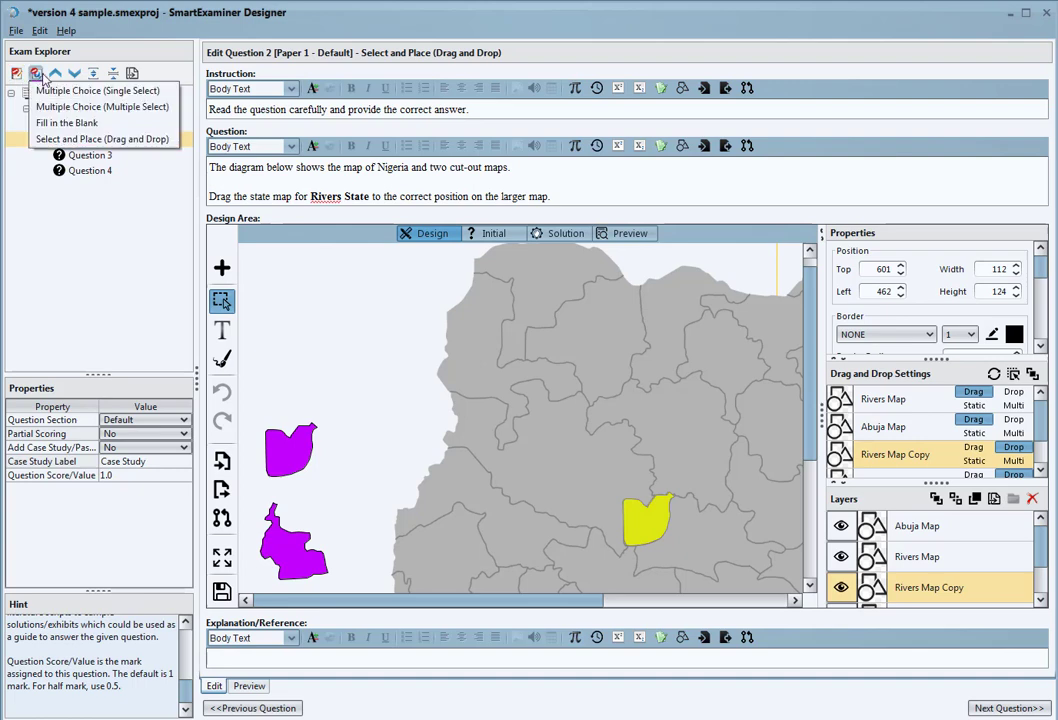
pyautogui.click(84, 140)
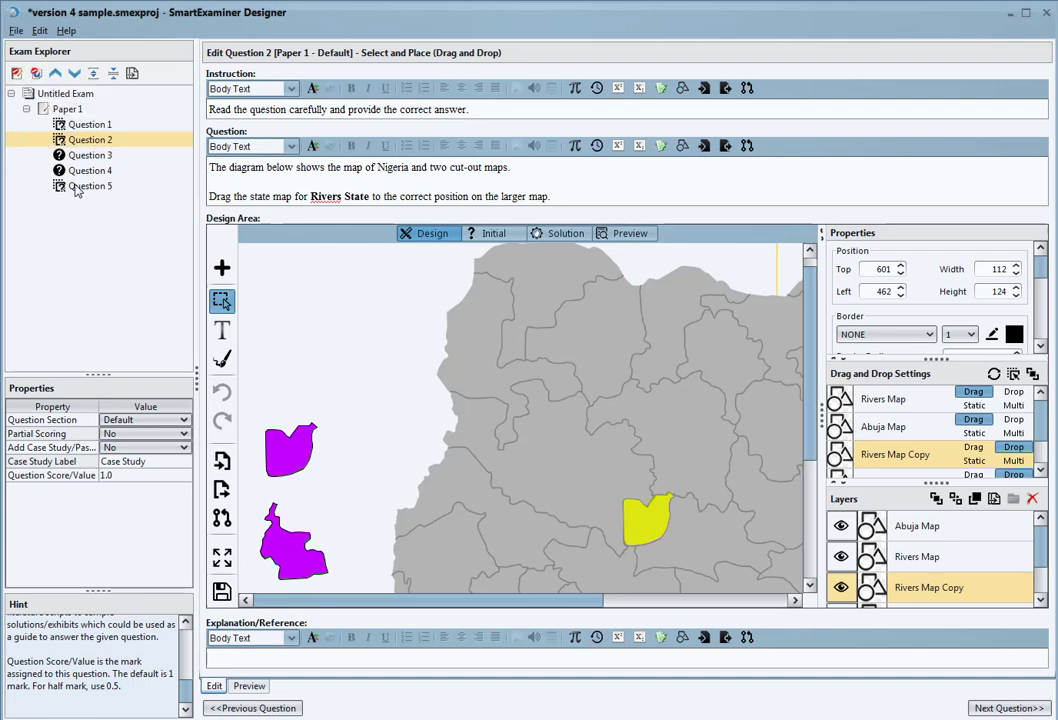
pyautogui.click(76, 187)
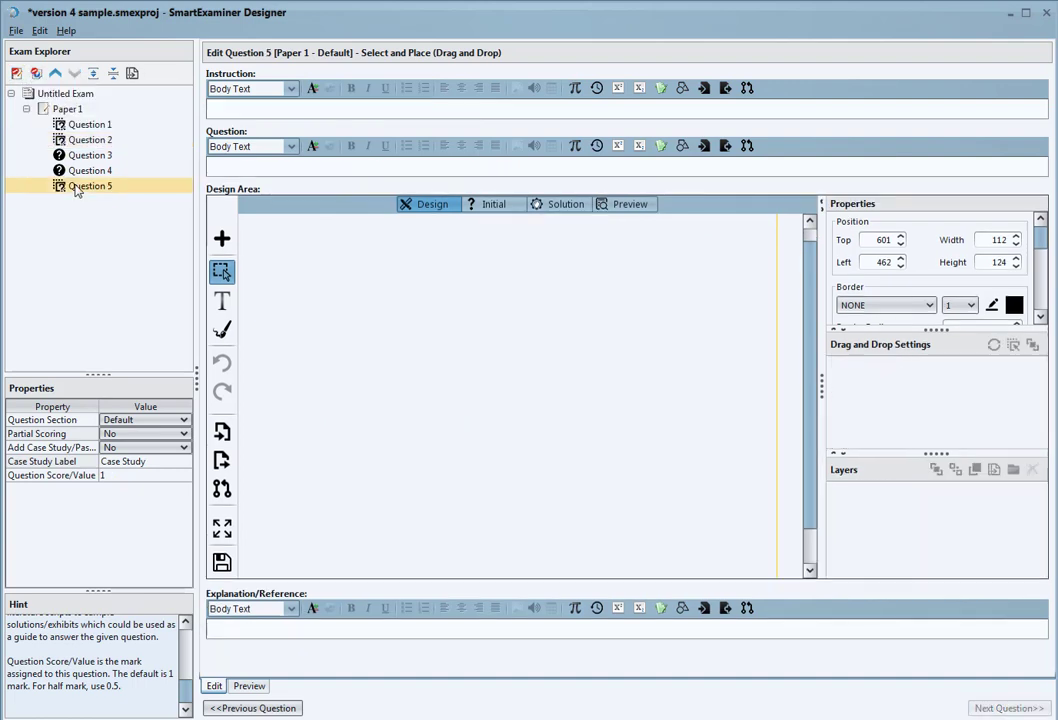
# Expand the new question's design area into a separate canvas window and enlarge it to fill the screen.
pyautogui.click(223, 530)
pyautogui.moveTo(310, 168); pyautogui.dragTo(91, 21)
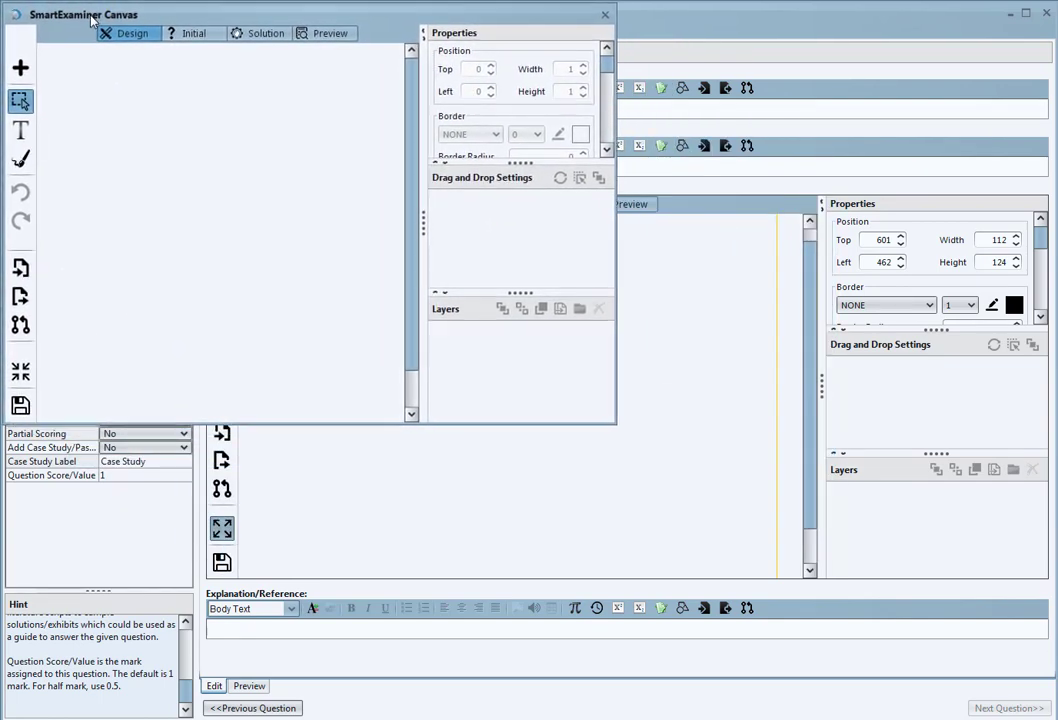
pyautogui.moveTo(616, 424); pyautogui.dragTo(1050, 715)
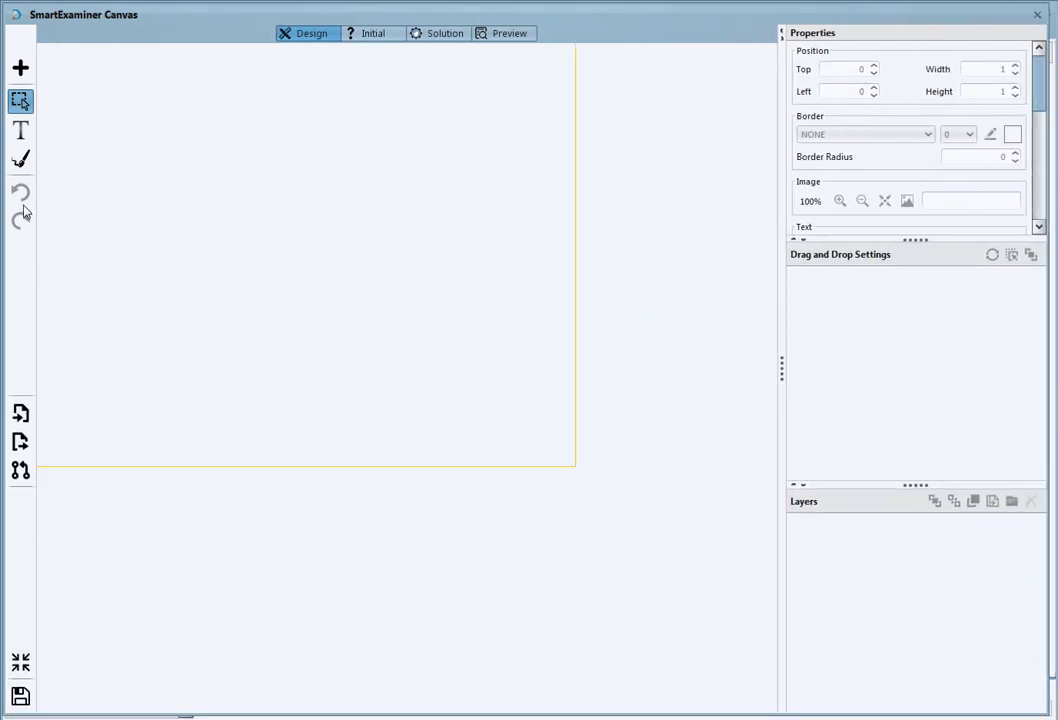
# Insert a new box about 191 wide and 461 high, placed about 34 from the canvas top and 23 from its left.
pyautogui.click(21, 67)
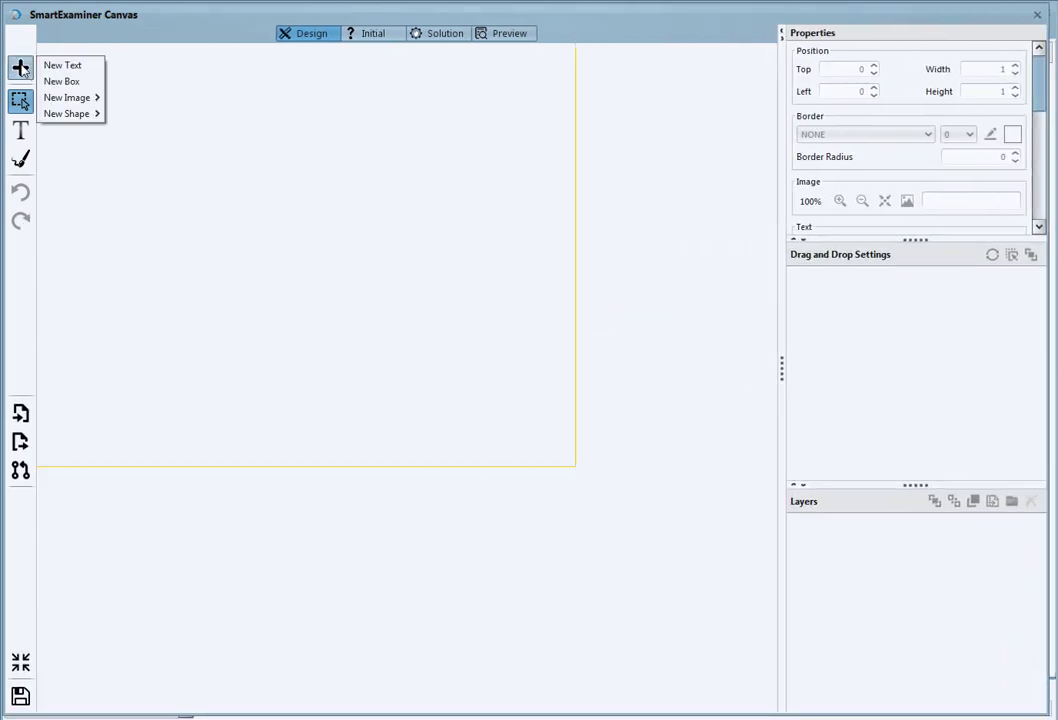
pyautogui.click(70, 81)
pyautogui.moveTo(295, 251); pyautogui.dragTo(91, 102)
pyautogui.moveTo(196, 211); pyautogui.dragTo(189, 413)
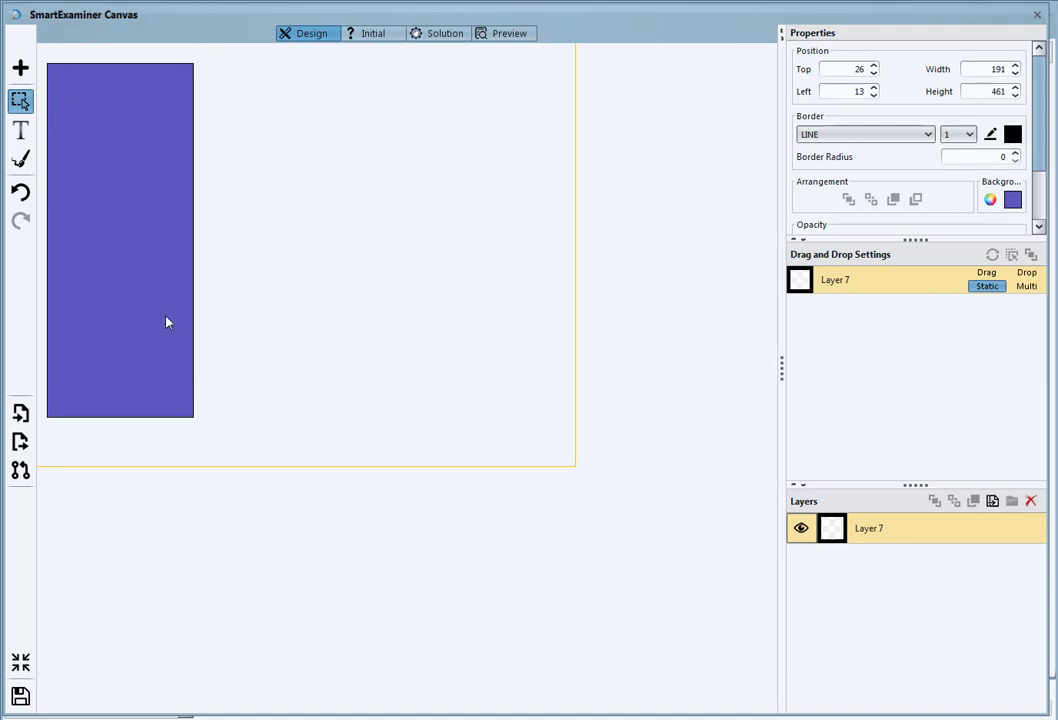
pyautogui.moveTo(146, 255)
pyautogui.mouseDown()
pyautogui.moveTo(142, 267)
pyautogui.moveTo(153, 262)
pyautogui.mouseUp()
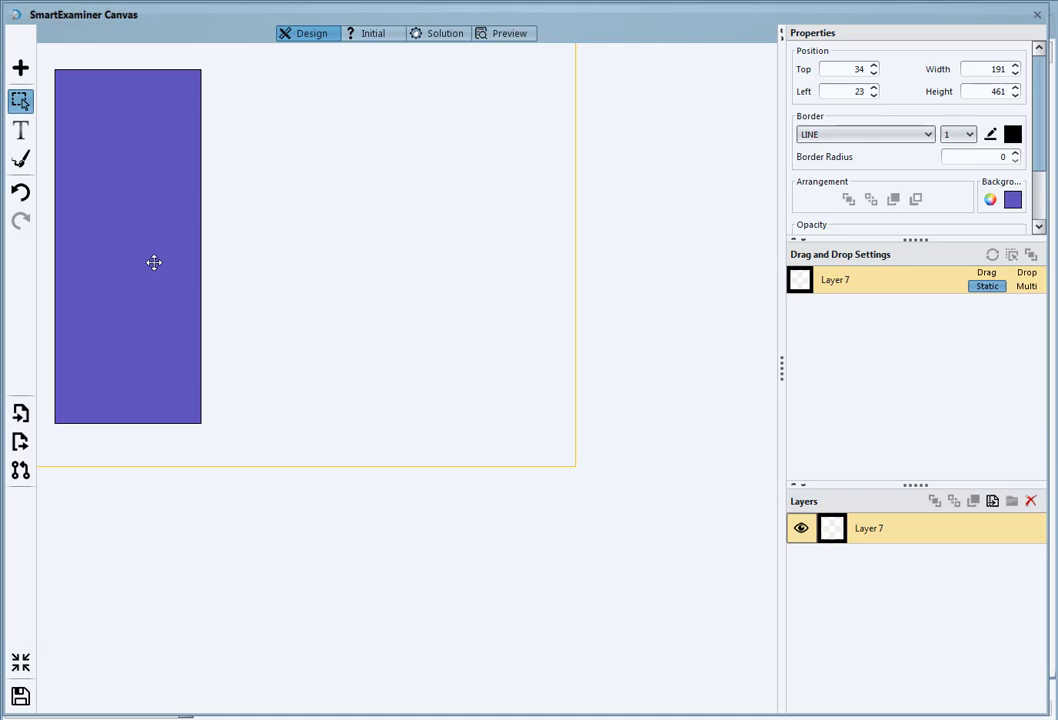
# Change the tall box's background color to a bright light blue.
pyautogui.click(1013, 201)
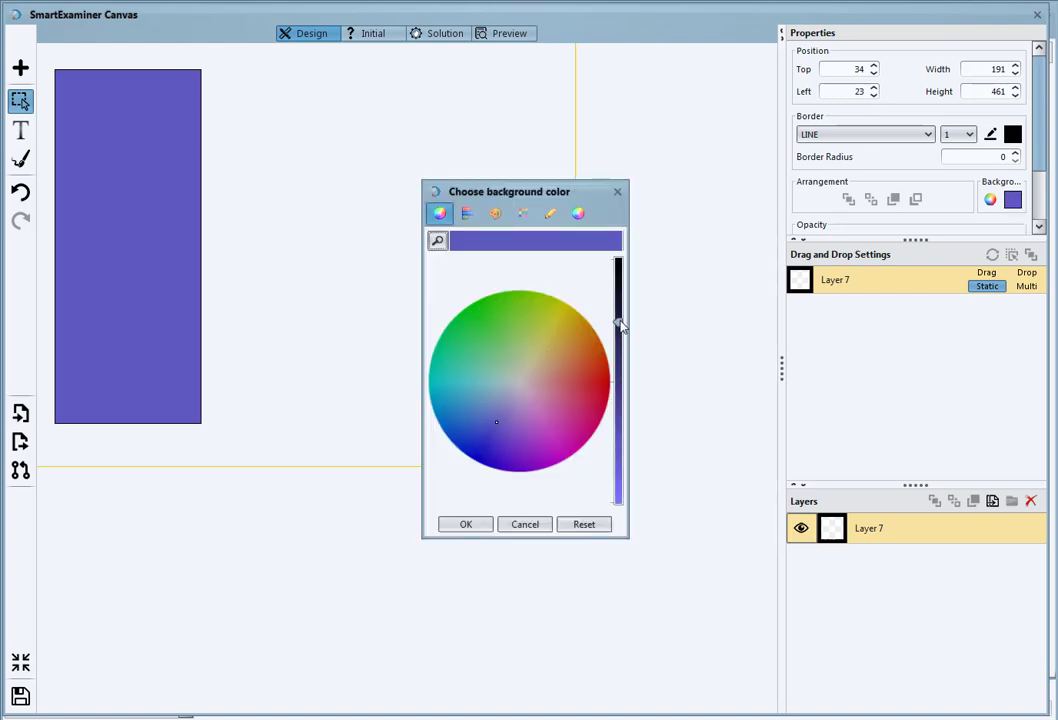
pyautogui.moveTo(618, 322); pyautogui.dragTo(619, 258)
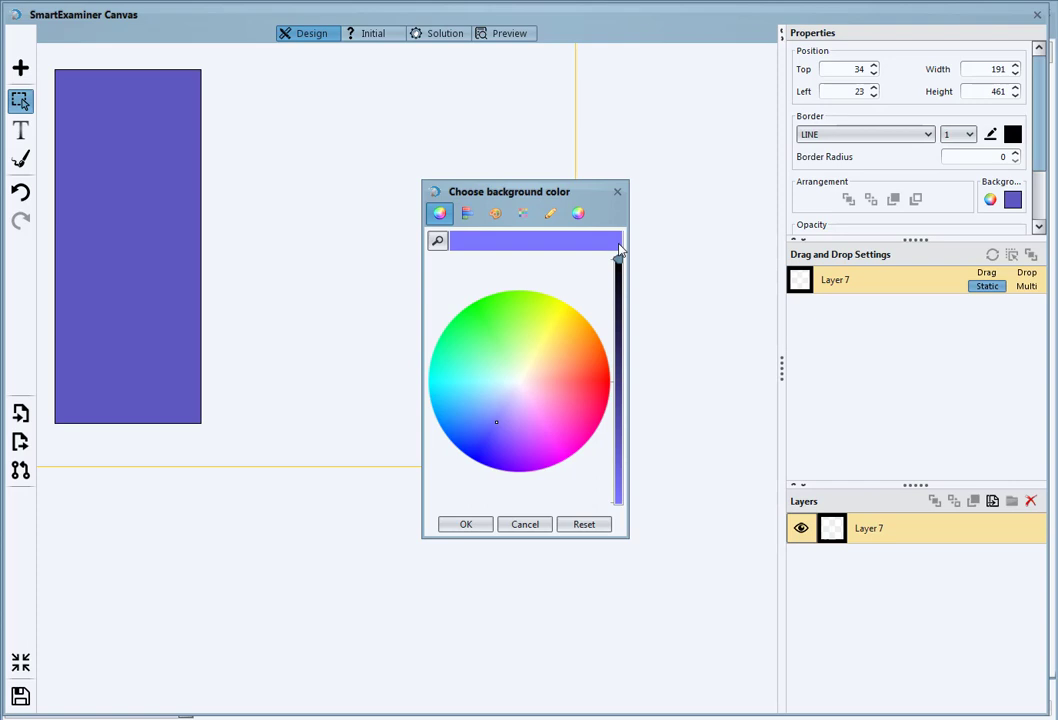
pyautogui.moveTo(497, 428); pyautogui.dragTo(474, 403)
pyautogui.click(466, 525)
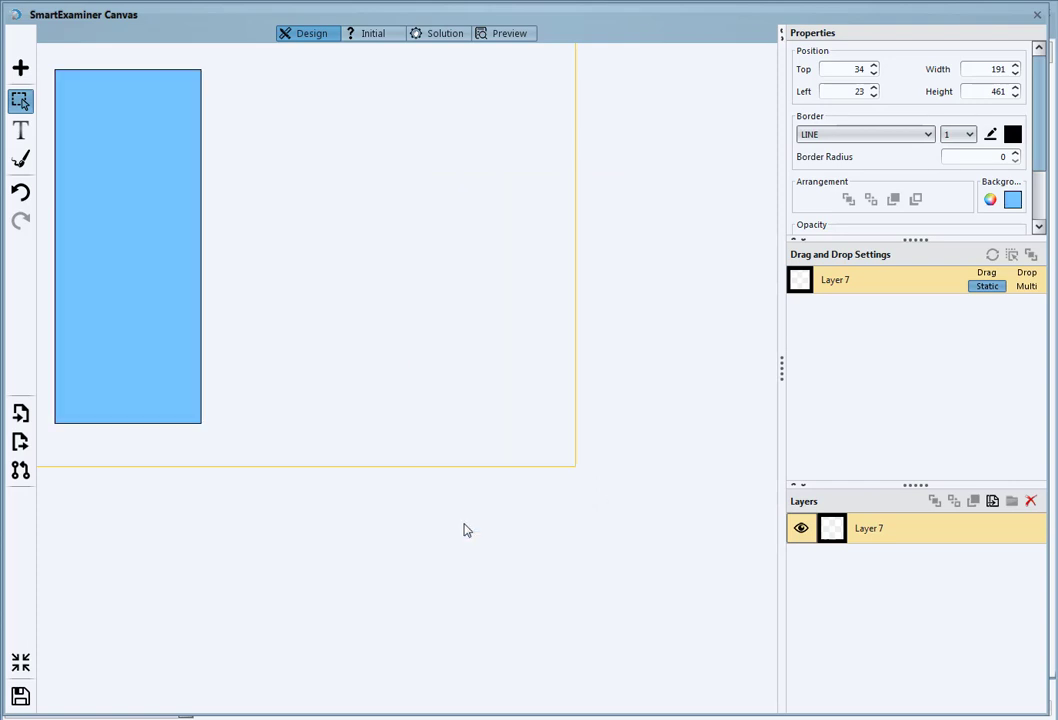
# Insert a new text layer and place it beside the blue box at about top 104, left 310.
pyautogui.click(21, 68)
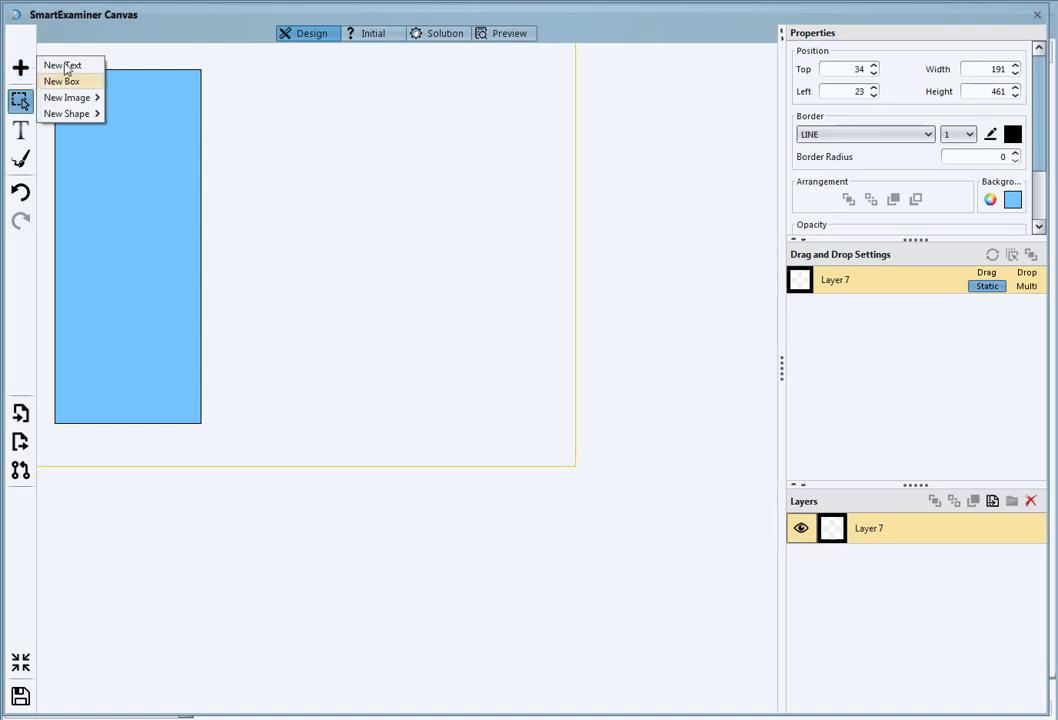
pyautogui.click(64, 65)
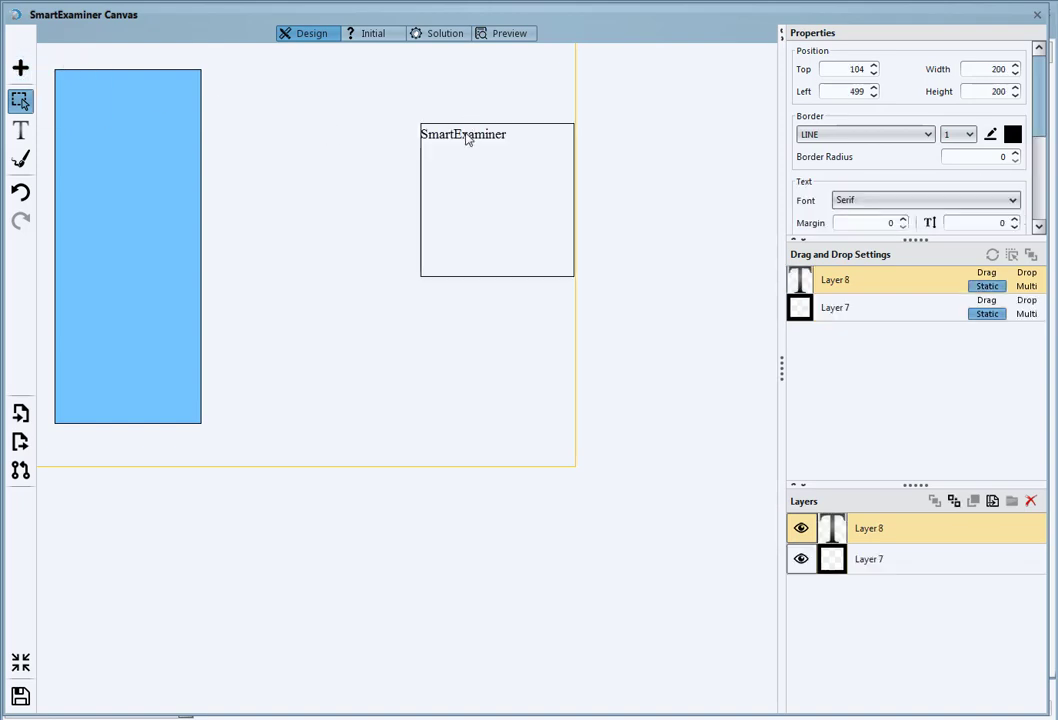
pyautogui.moveTo(465, 130); pyautogui.dragTo(321, 140)
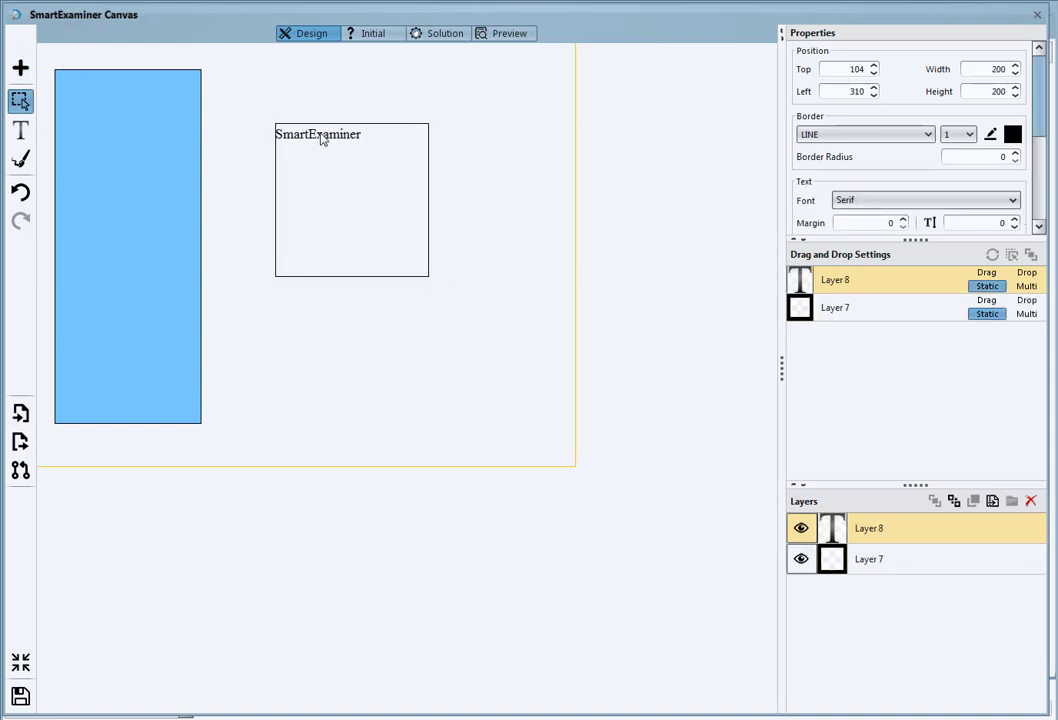
# Replace the placeholder text in the new text box with "Application Server".
pyautogui.click(20, 130)
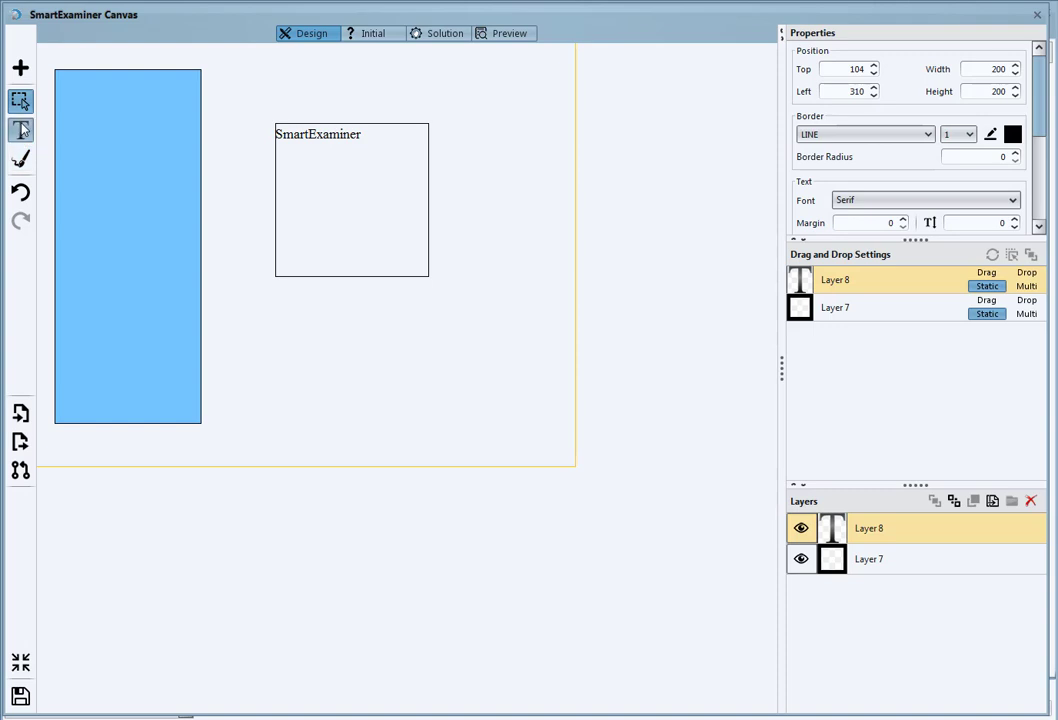
pyautogui.click(317, 140)
pyautogui.write('ggh')
pyautogui.doubleClick(317, 140)
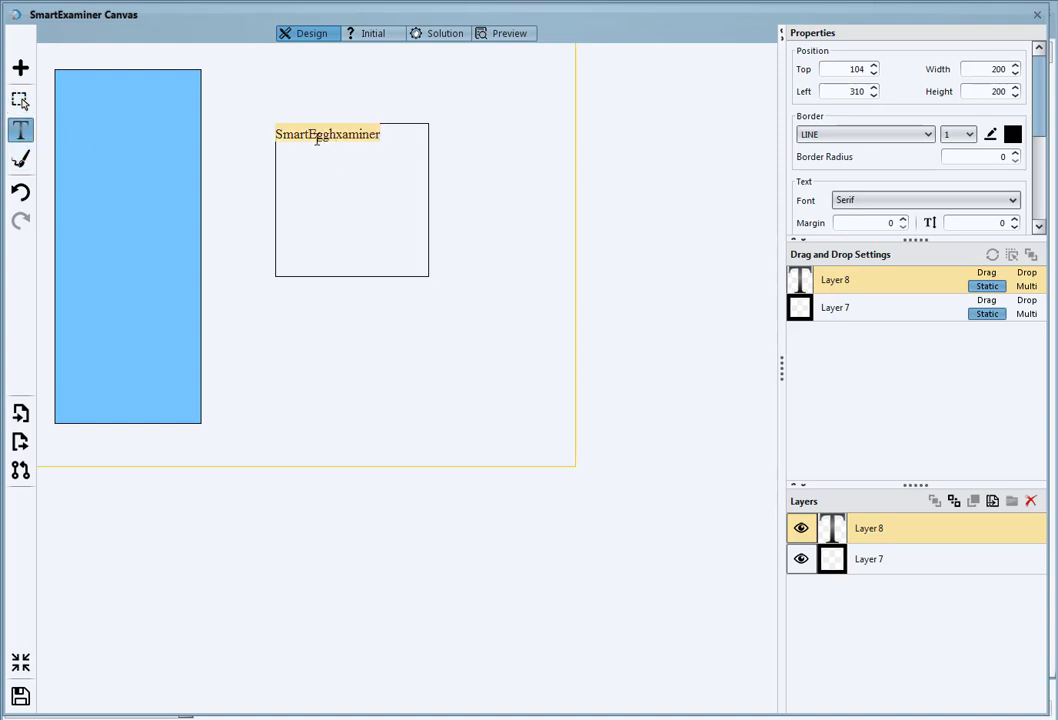
pyautogui.doubleClick(317, 140)
pyautogui.write('Application Server')
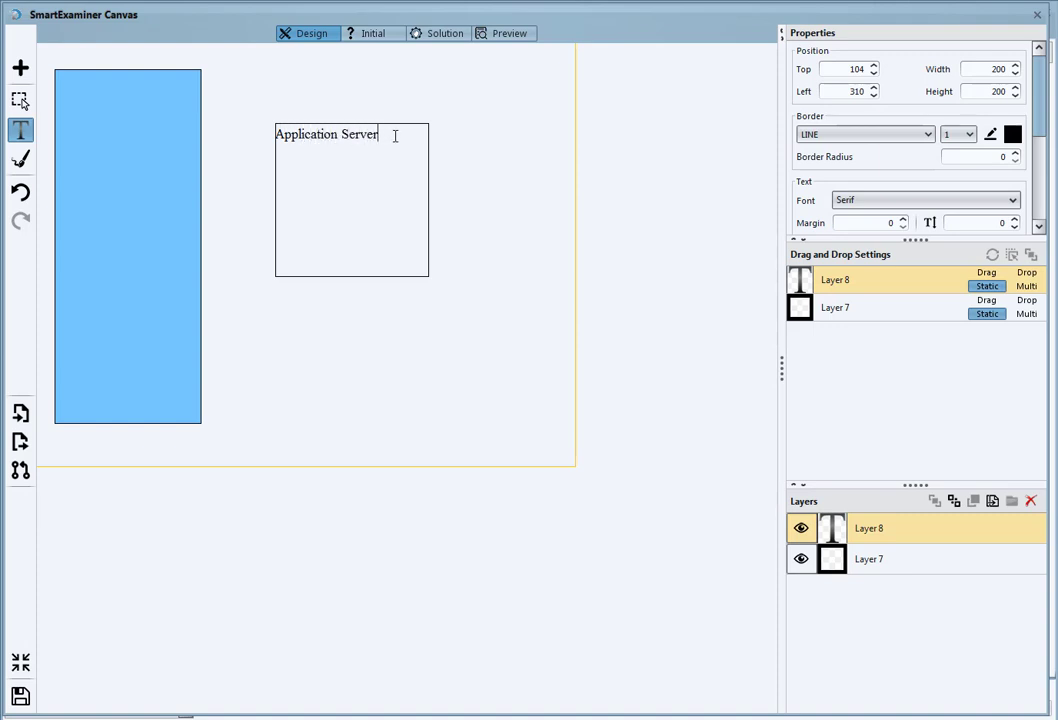
pyautogui.moveTo(395, 136); pyautogui.dragTo(261, 133)
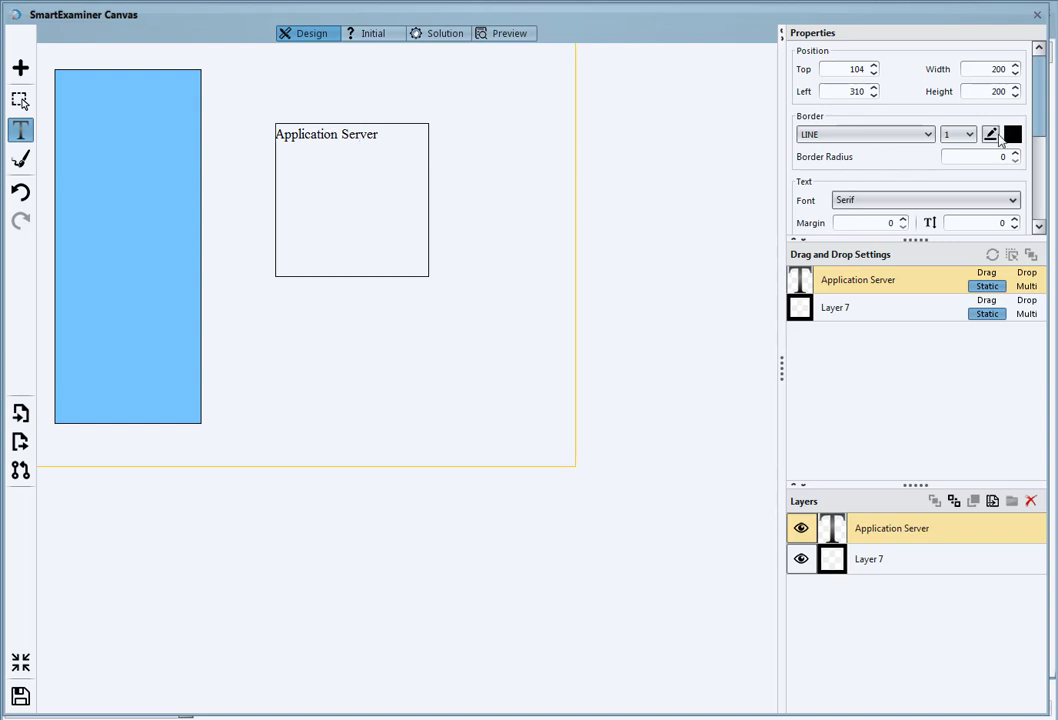
# Format the "Application Server" text with a larger font size, bold and center alignment.
pyautogui.scroll(-3, 1039, 170)
pyautogui.scroll(-1, 1039, 170)
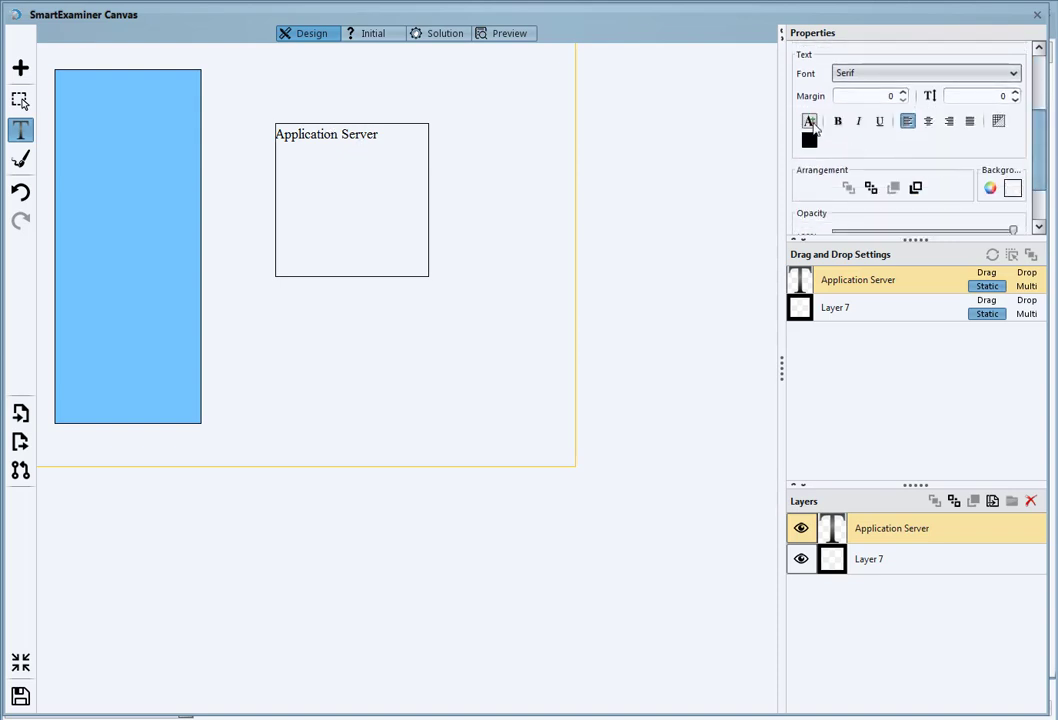
pyautogui.click(809, 121)
pyautogui.click(834, 222)
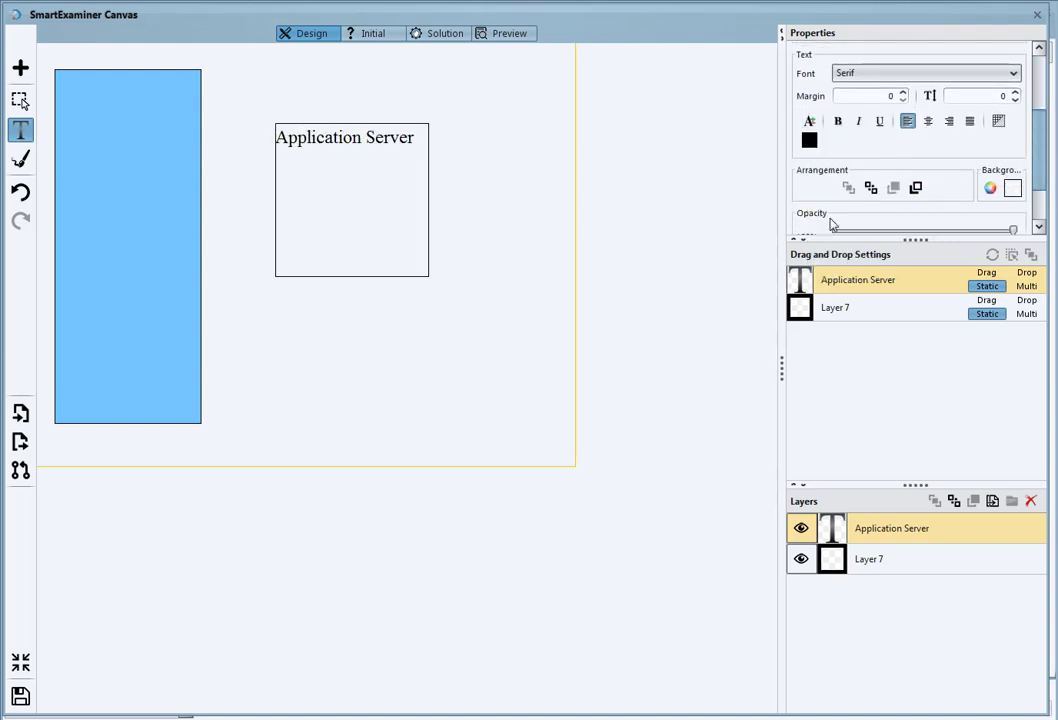
pyautogui.click(838, 121)
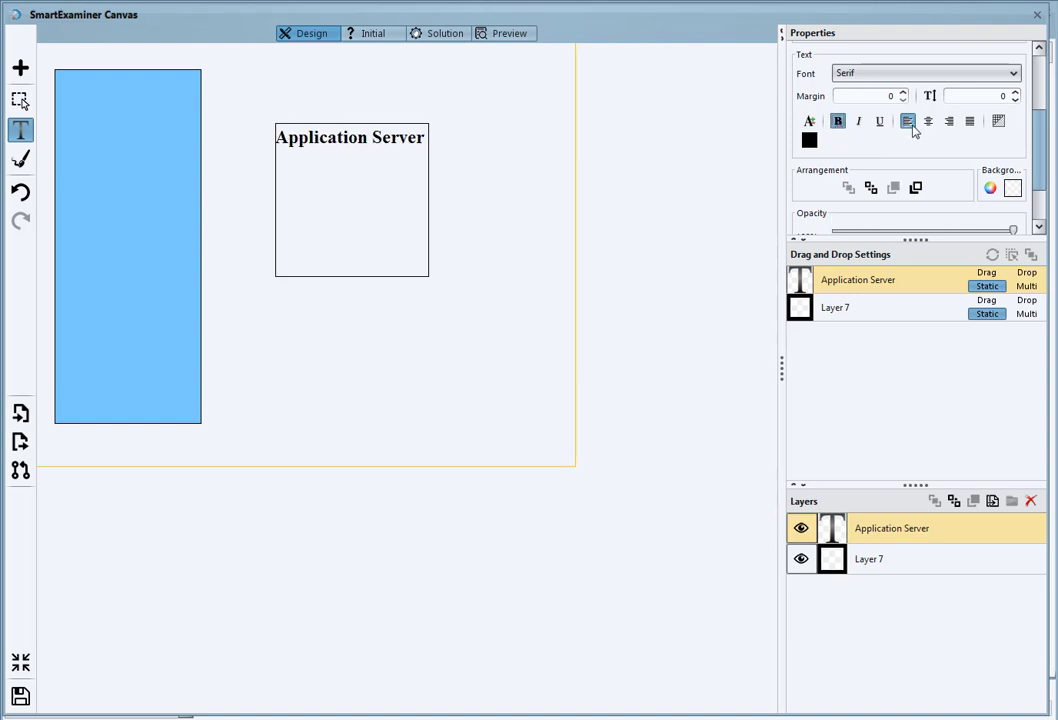
pyautogui.click(929, 121)
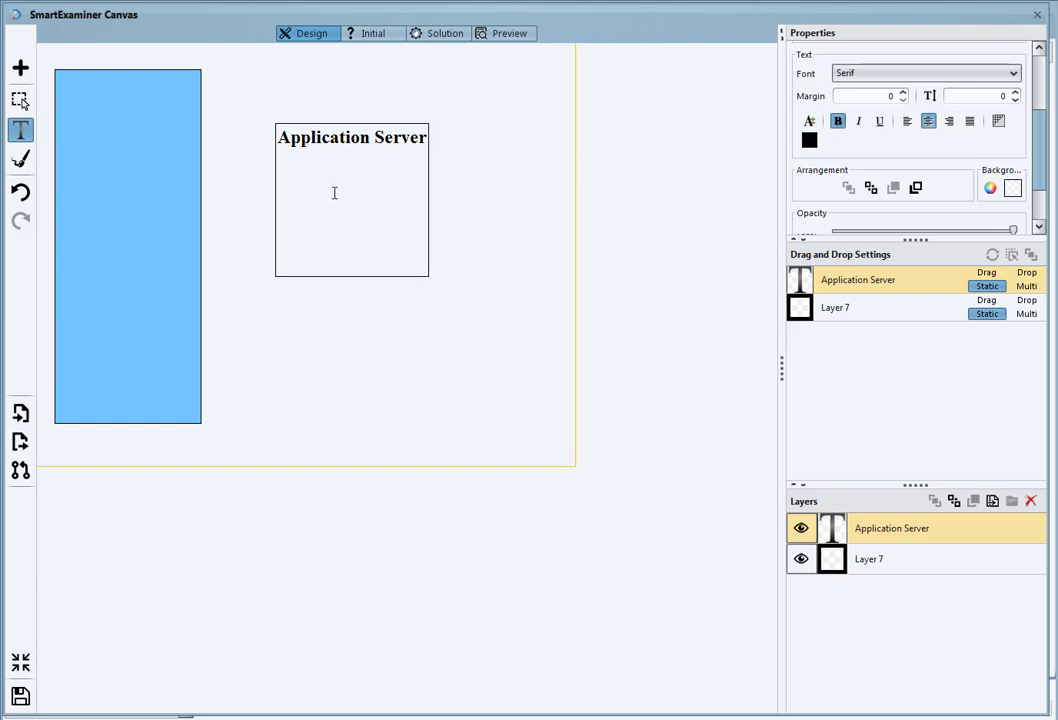
# Shrink the "Application Server" text box to about 151 by 70 and shift it to about left 299.
pyautogui.click(19, 100)
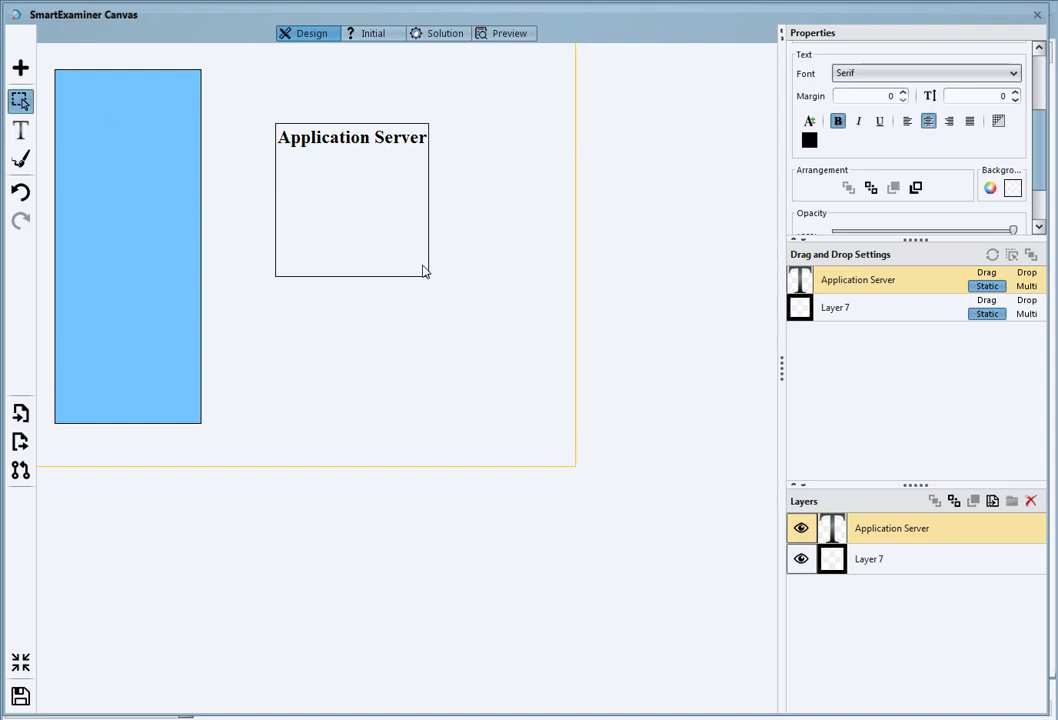
pyautogui.moveTo(428, 275); pyautogui.dragTo(391, 175)
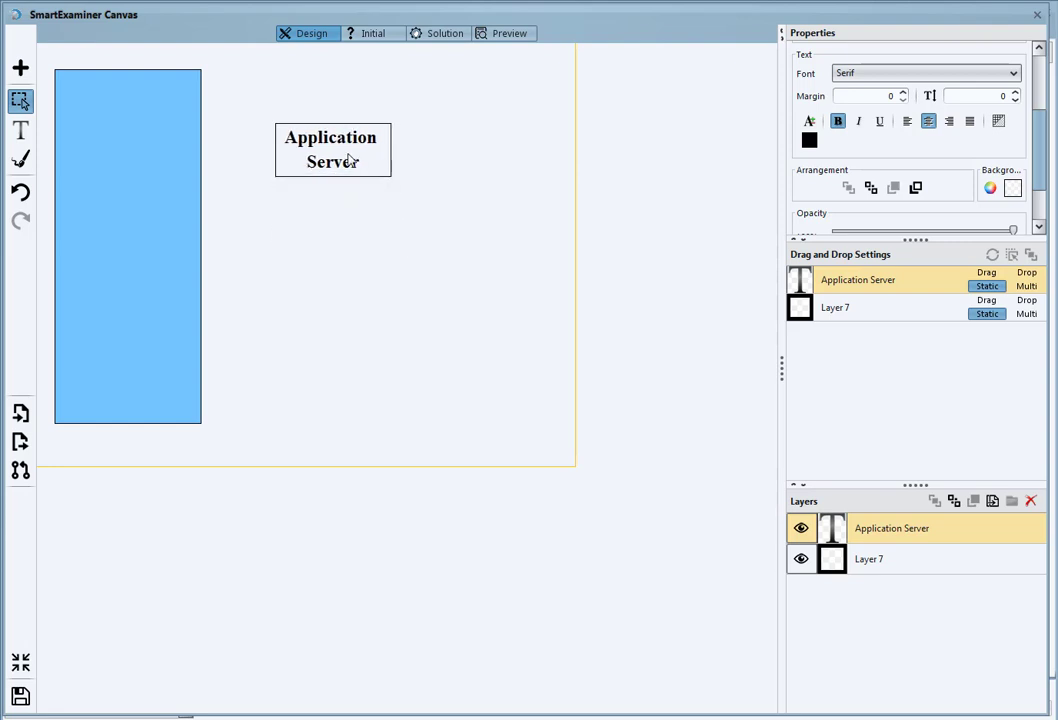
pyautogui.moveTo(341, 148); pyautogui.dragTo(330, 142)
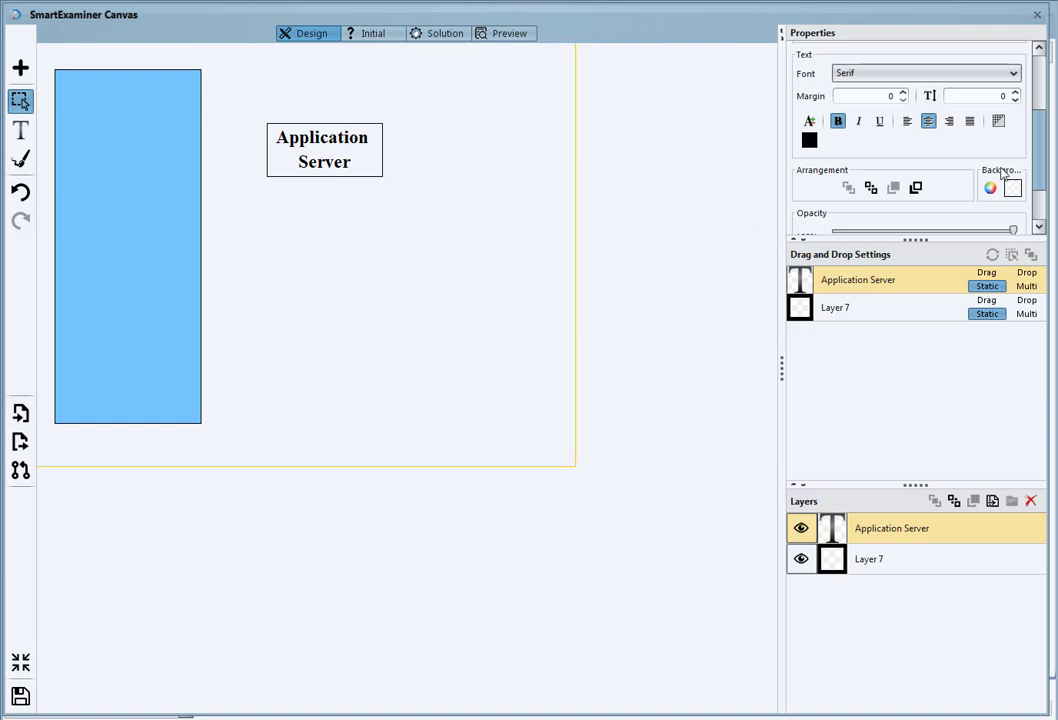
# Fill the background of the "Application Server" text box with a saturated dark blue.
pyautogui.moveTo(1045, 153); pyautogui.dragTo(1040, 103)
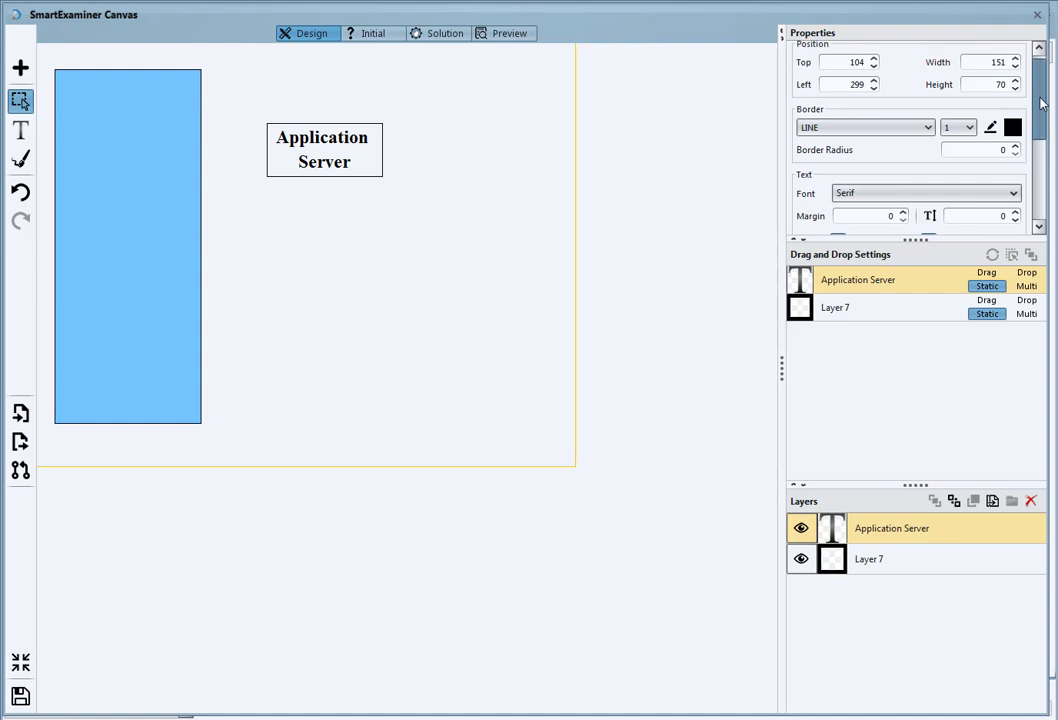
pyautogui.scroll(-5, 862, 100)
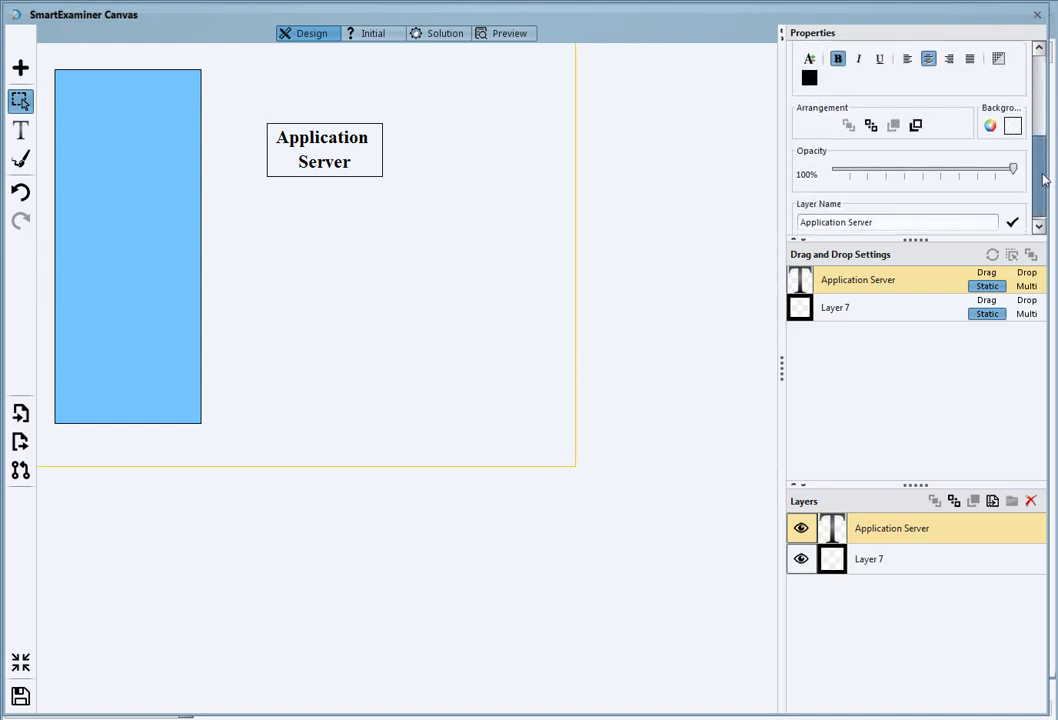
pyautogui.click(1012, 127)
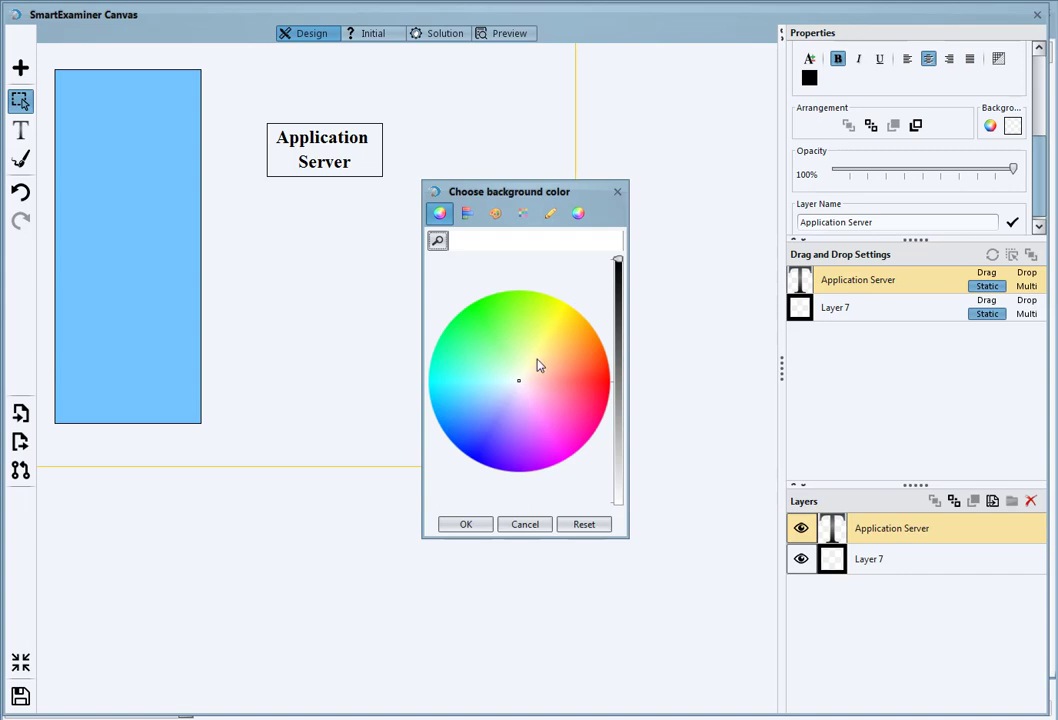
pyautogui.click(478, 419)
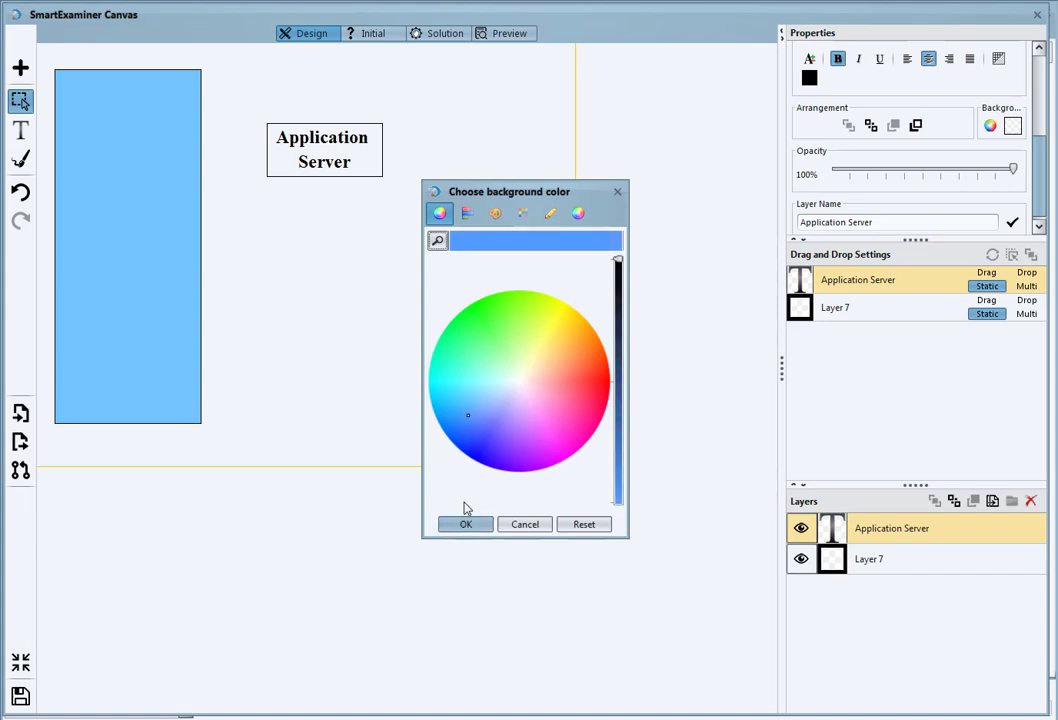
pyautogui.moveTo(473, 434); pyautogui.dragTo(464, 453)
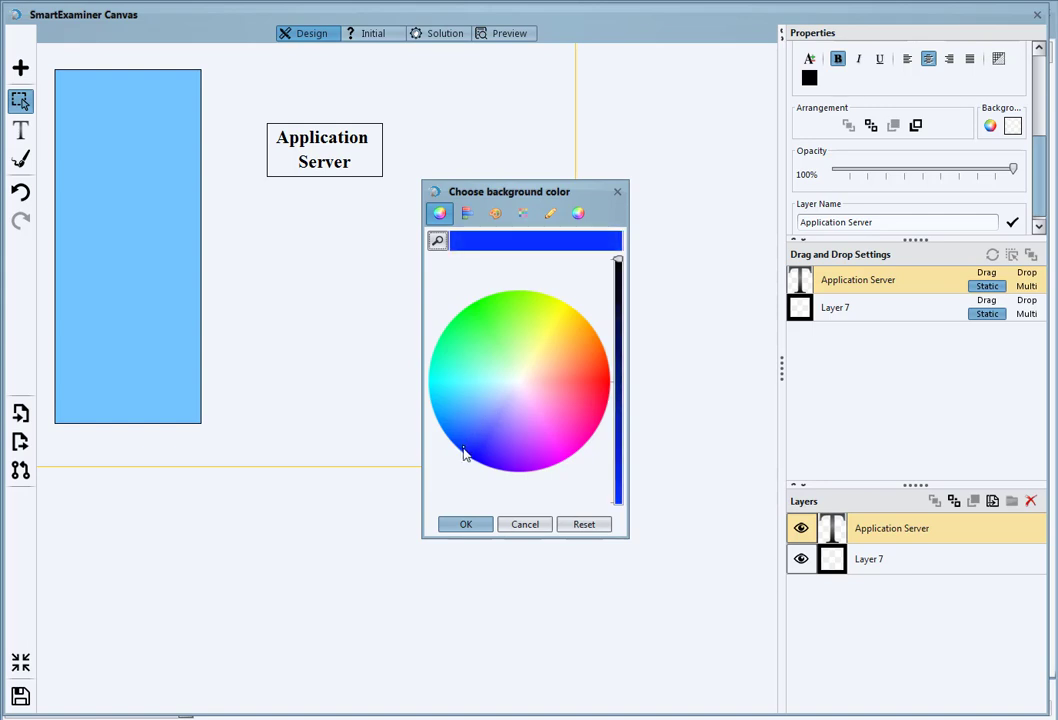
pyautogui.click(462, 526)
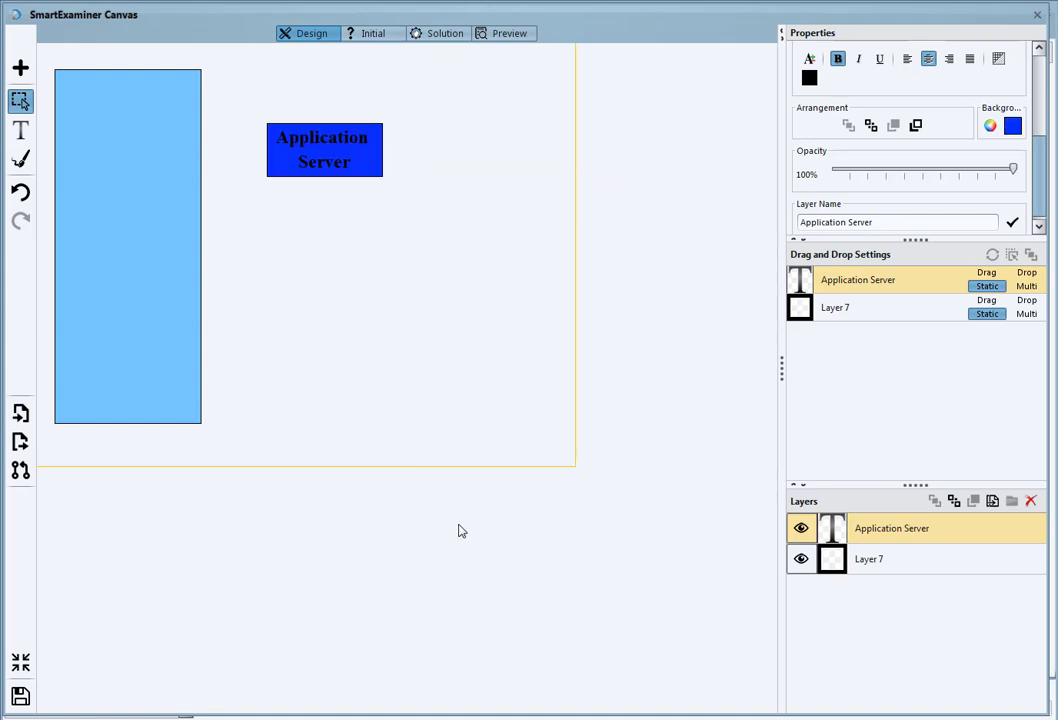
# Change the font color of the "Application Server" text to white.
pyautogui.scroll(3, 850, 150)
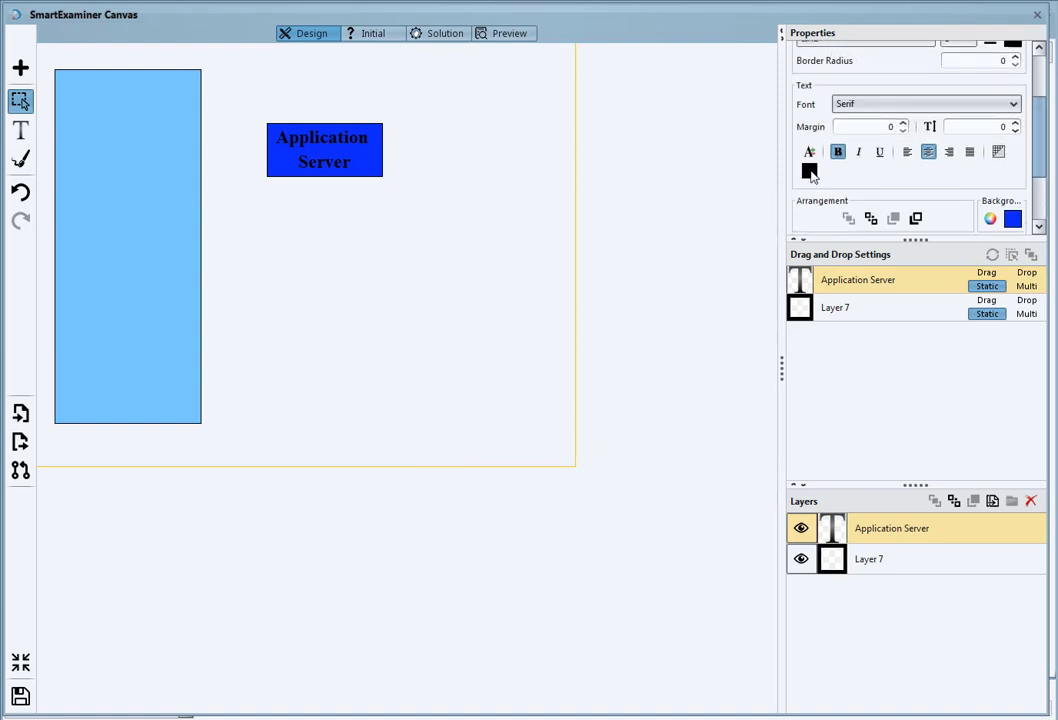
pyautogui.click(810, 172)
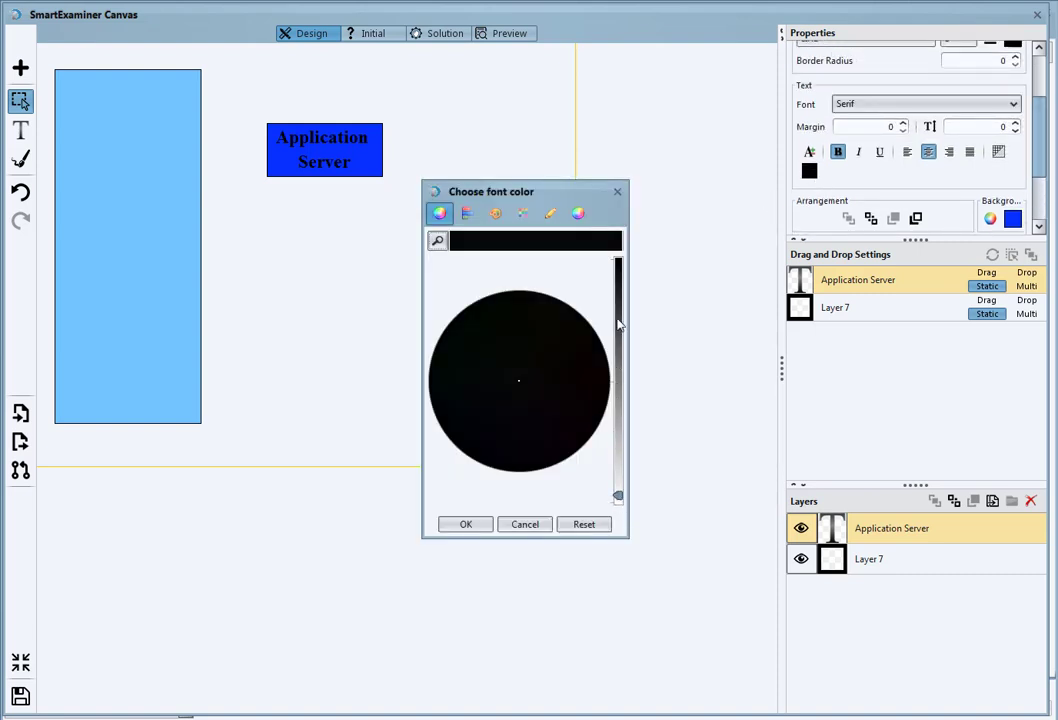
pyautogui.click(617, 268)
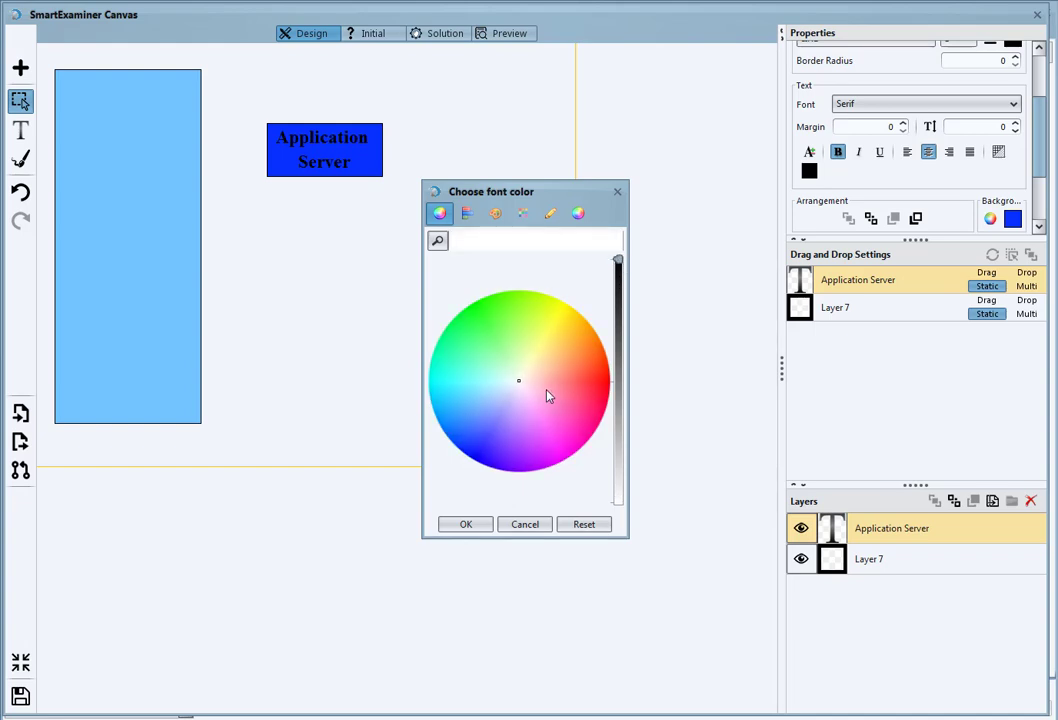
pyautogui.click(466, 524)
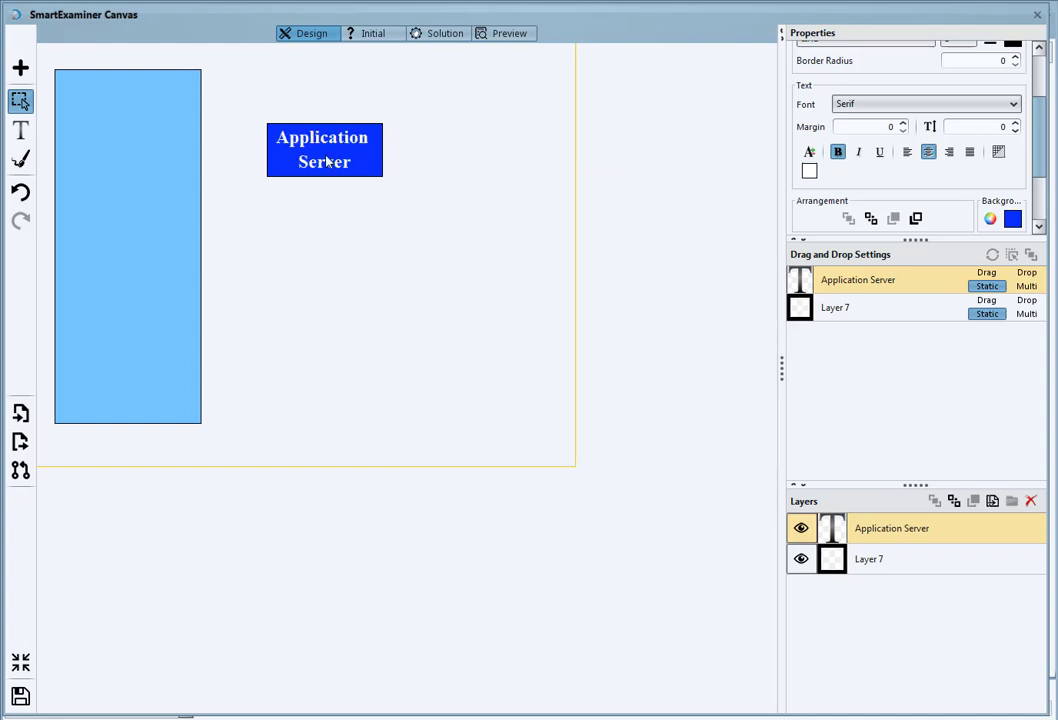
# Move the "Application Server" text box inside the upper end of the light blue box and make it a Drag item.
pyautogui.moveTo(327, 160); pyautogui.dragTo(128, 120)
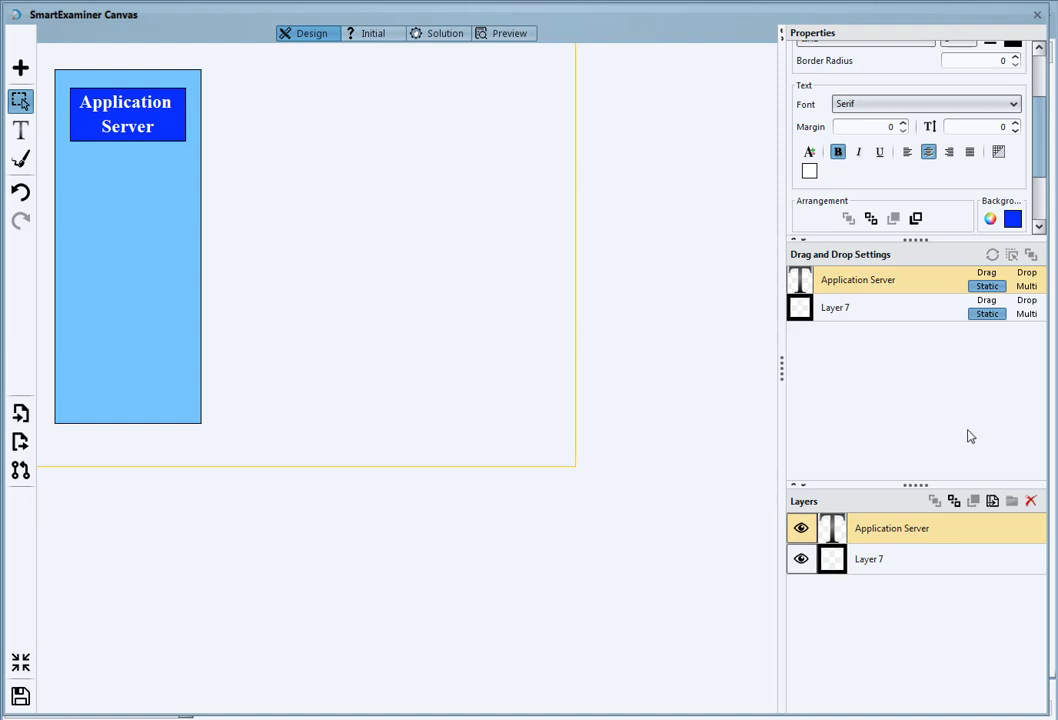
pyautogui.click(987, 274)
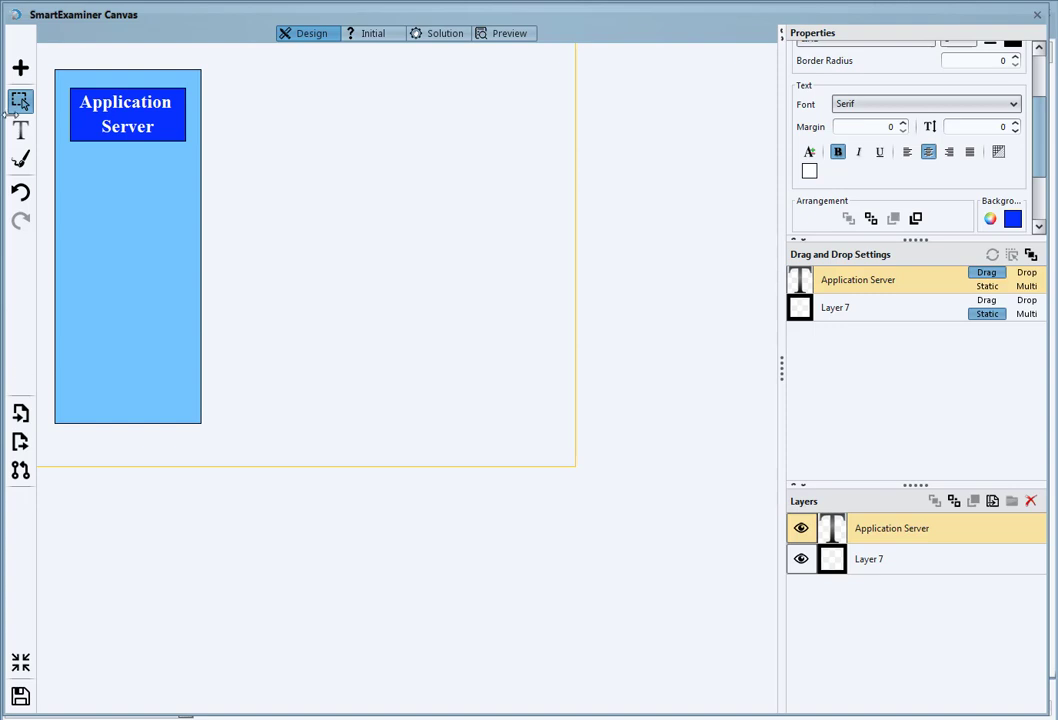
pyautogui.click(21, 67)
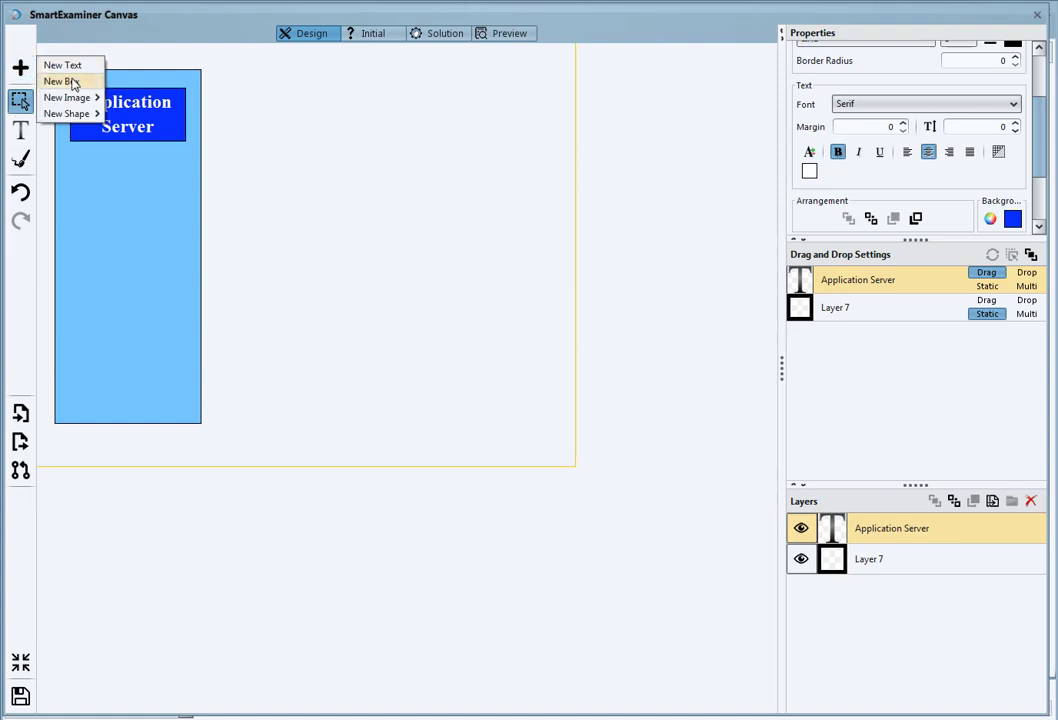
pyautogui.click(61, 81)
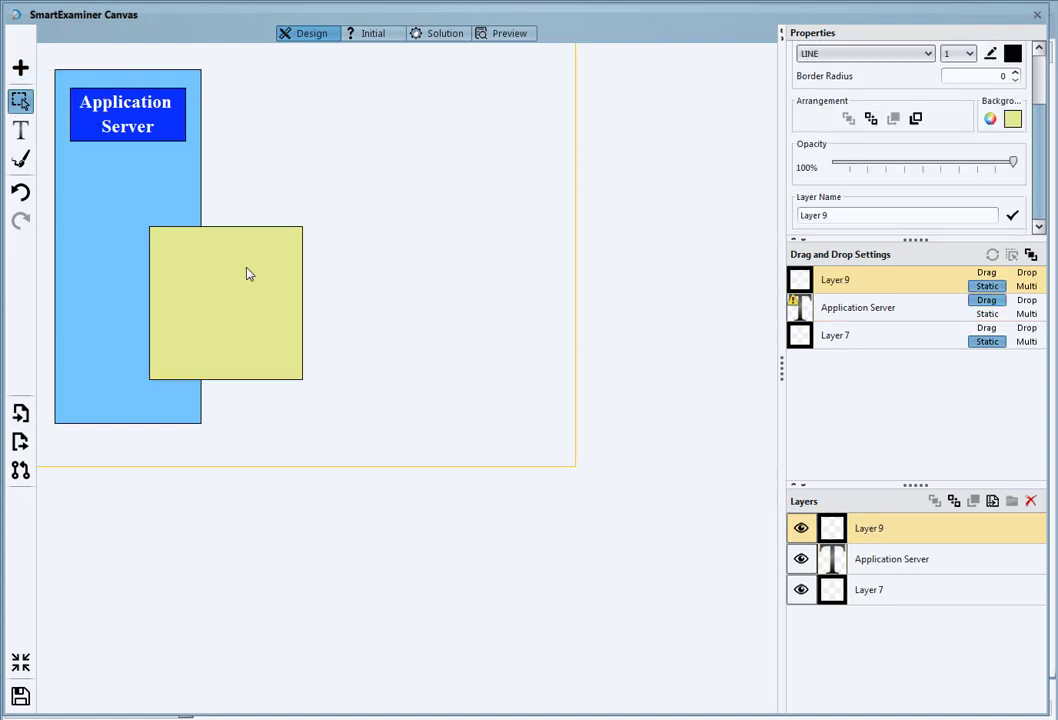
pyautogui.moveTo(249, 273); pyautogui.dragTo(341, 267)
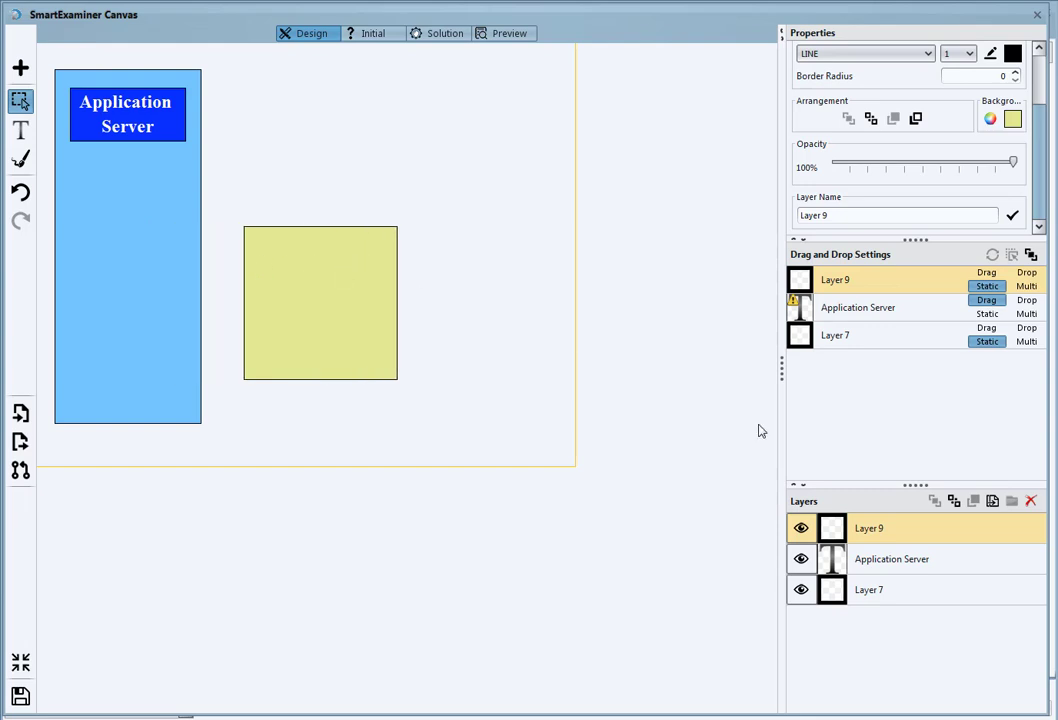
pyautogui.click(1031, 501)
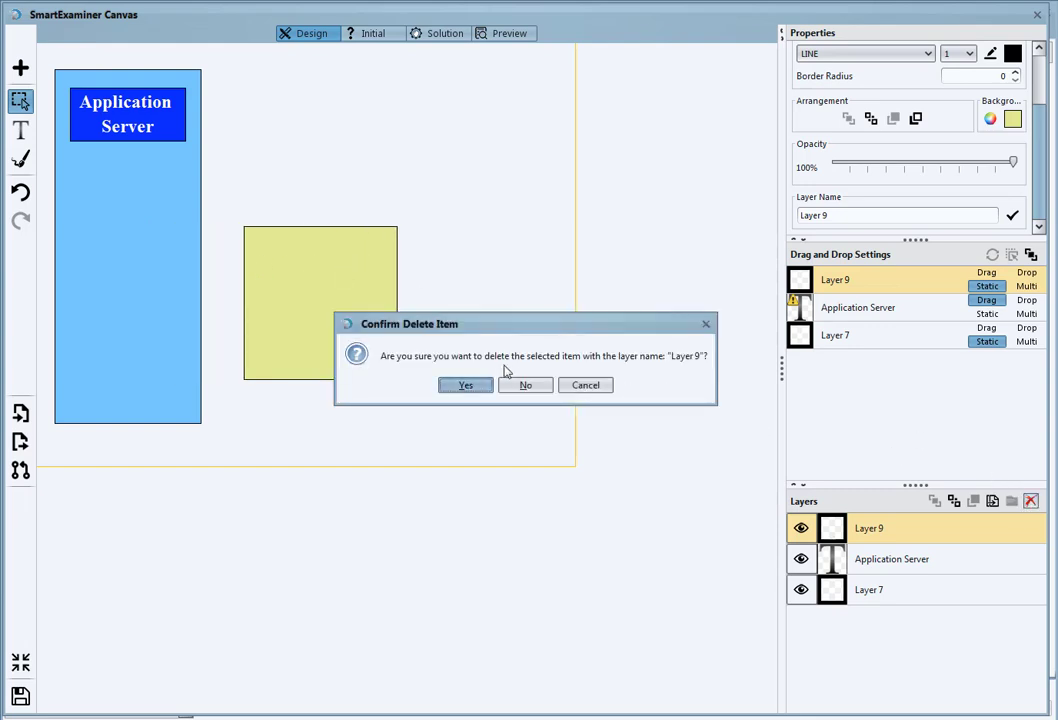
pyautogui.click(472, 386)
# Duplicate the "Application Server" text layer, place the copy outside the light blue box near the canvas's upper edge, and enlarge it.
pyautogui.click(133, 116)
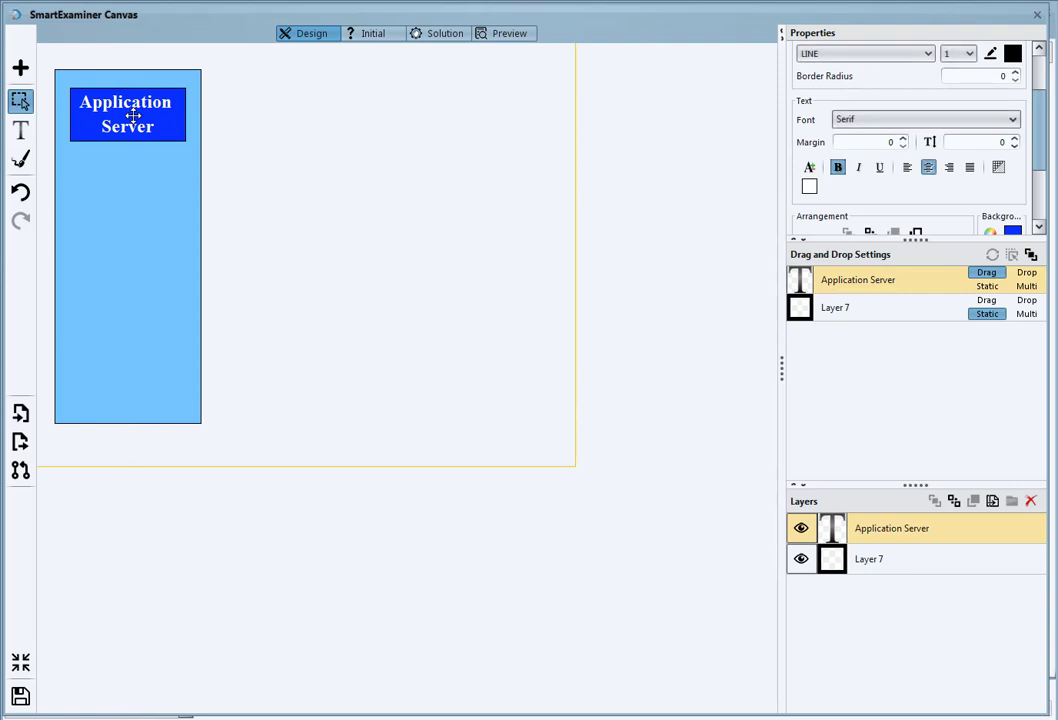
pyautogui.click(993, 502)
pyautogui.moveTo(153, 121); pyautogui.dragTo(348, 80)
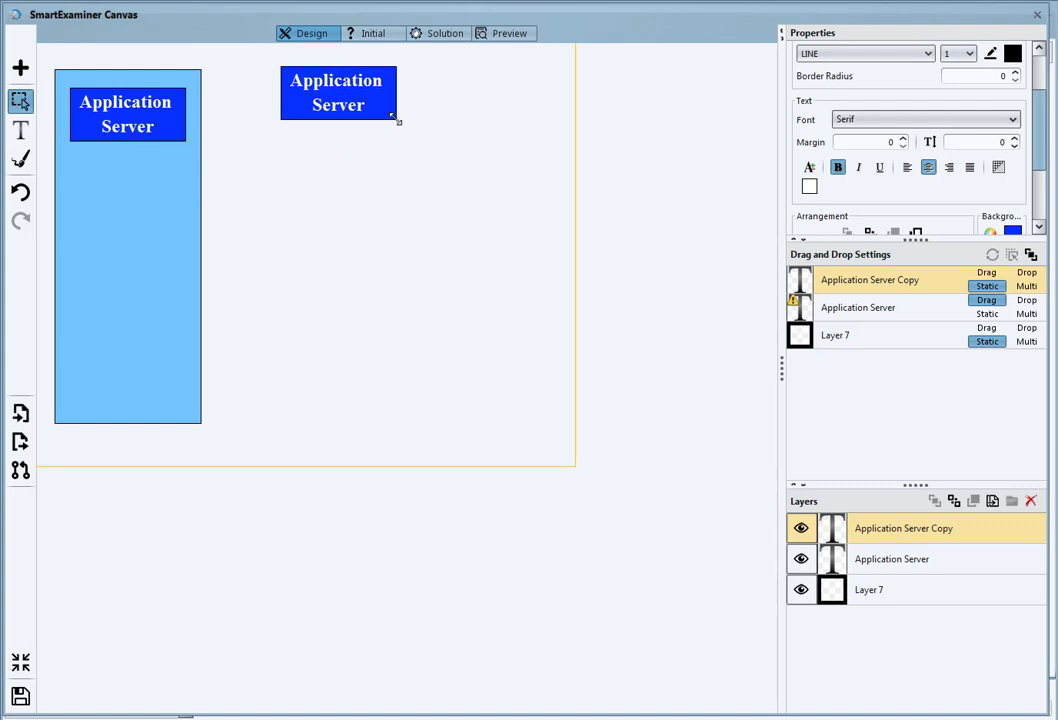
pyautogui.moveTo(394, 117); pyautogui.dragTo(447, 131)
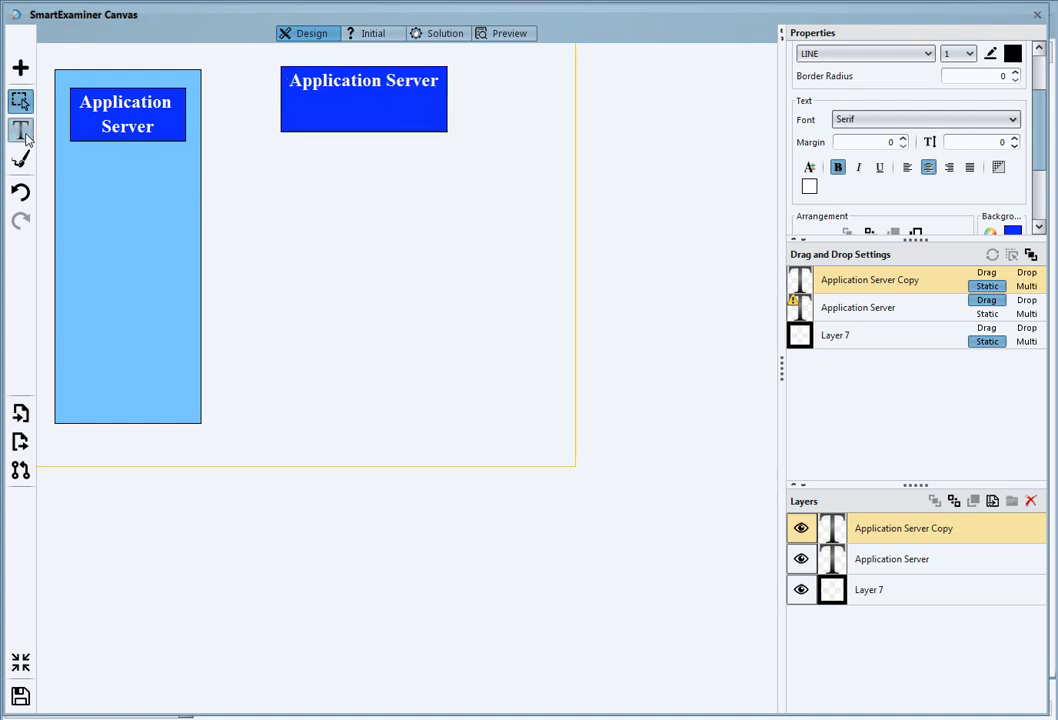
# Replace the text of the duplicated text box with "Place Here" on a single line.
pyautogui.click(24, 134)
pyautogui.click(376, 88)
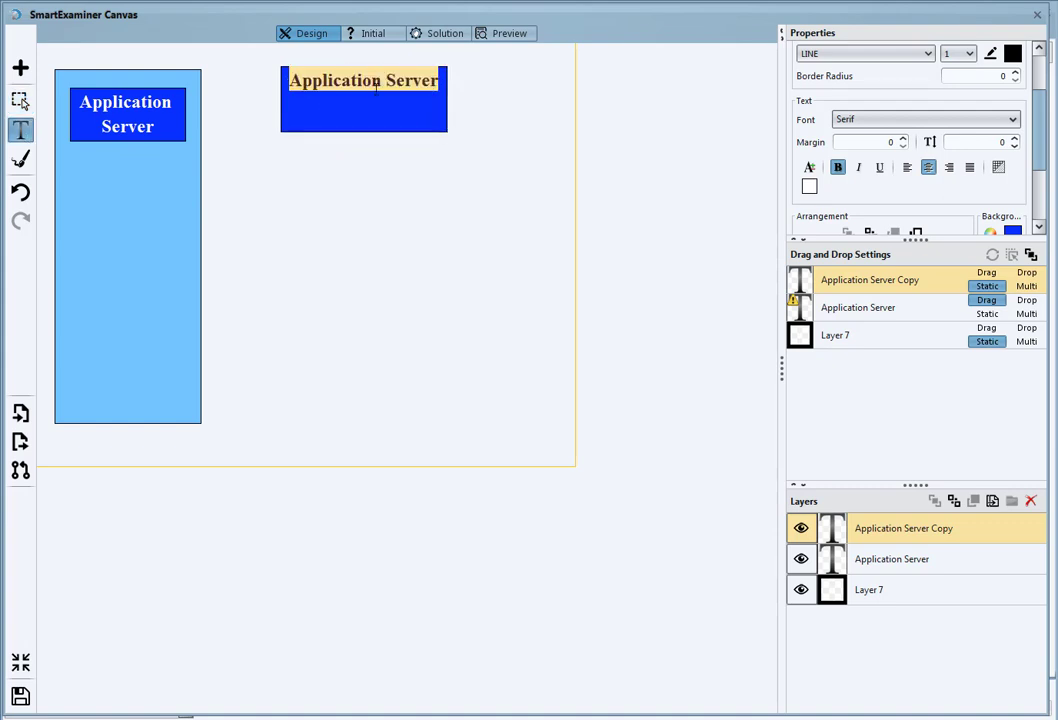
pyautogui.write('Place Here')
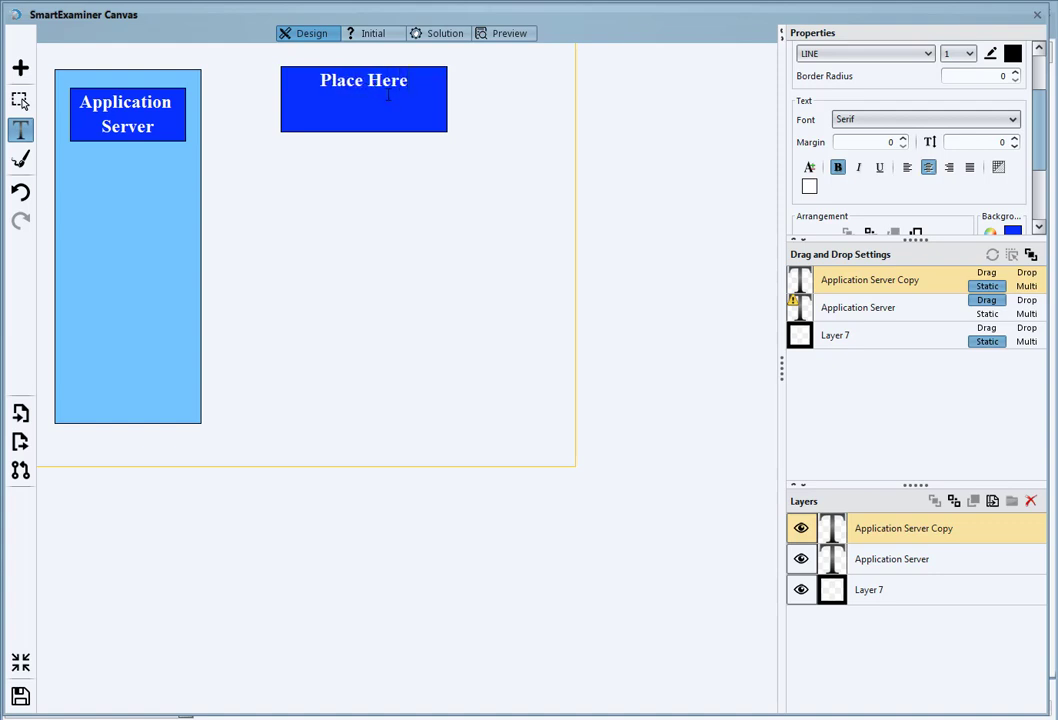
pyautogui.click(666, 144)
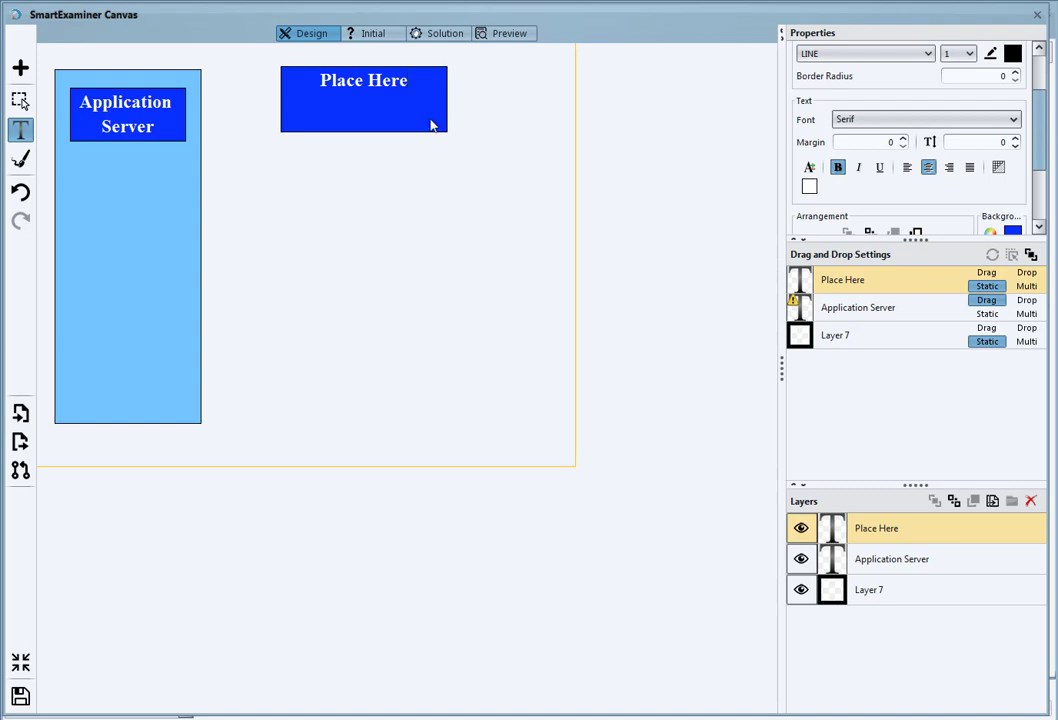
pyautogui.press('Return')
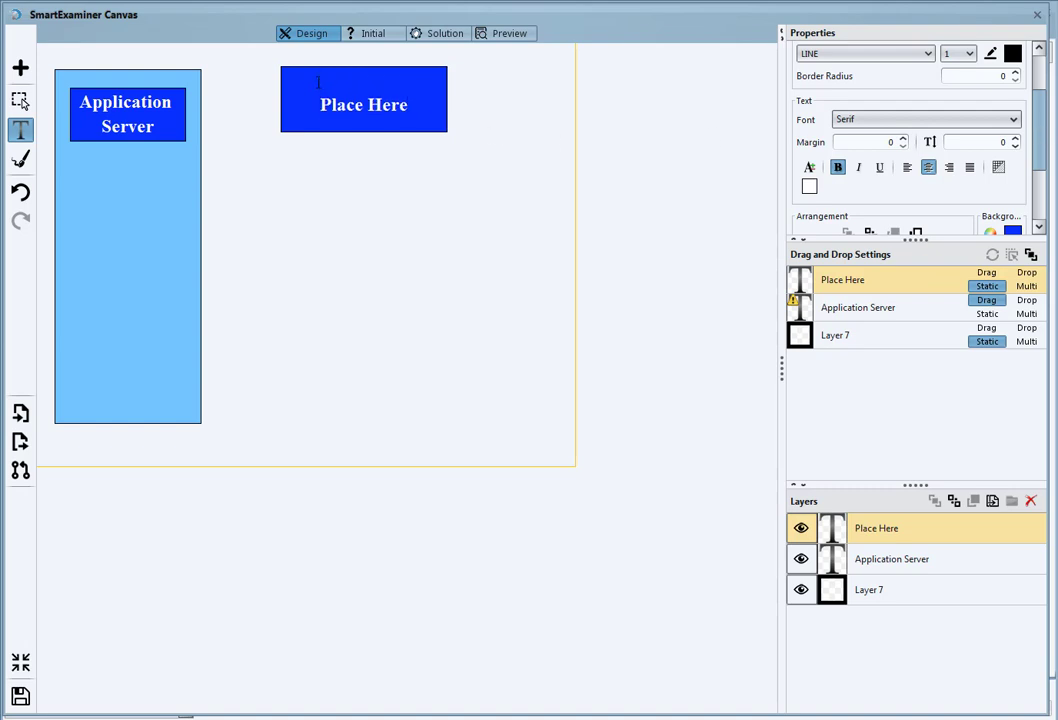
pyautogui.press('BackSpace')
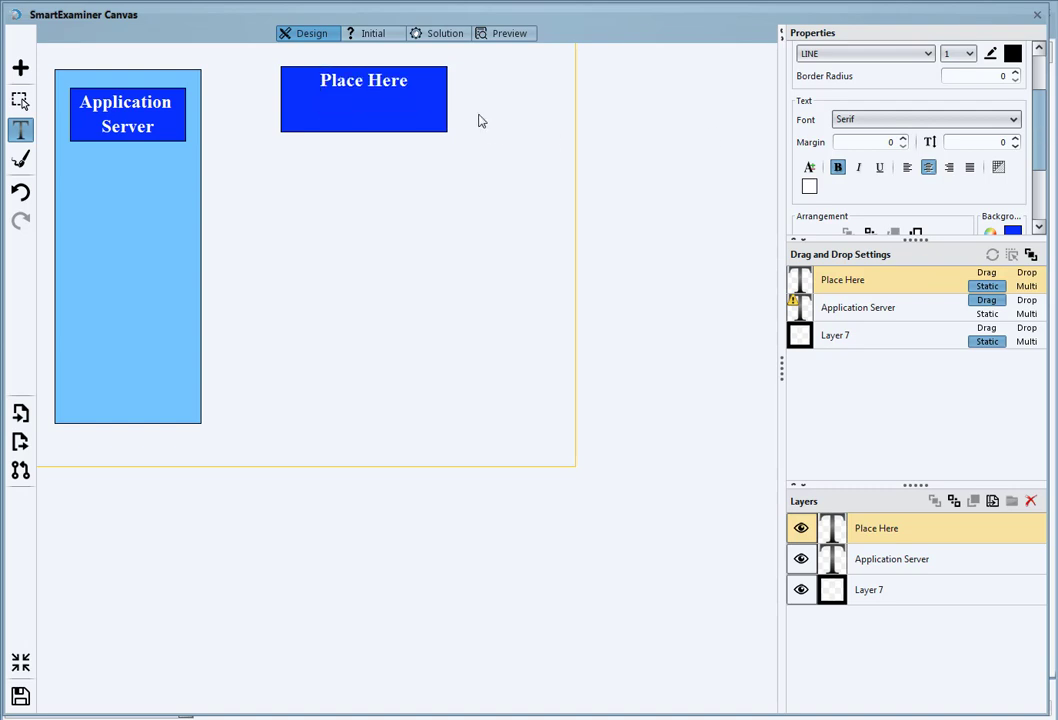
# Set the "Place Here" text margin to 23 and its neighbouring spacing value to 1, and make the layer a Drop target.
pyautogui.click(903, 139)
pyautogui.moveTo(903, 142); pyautogui.dragTo(903, 142)
pyautogui.click(1016, 139)
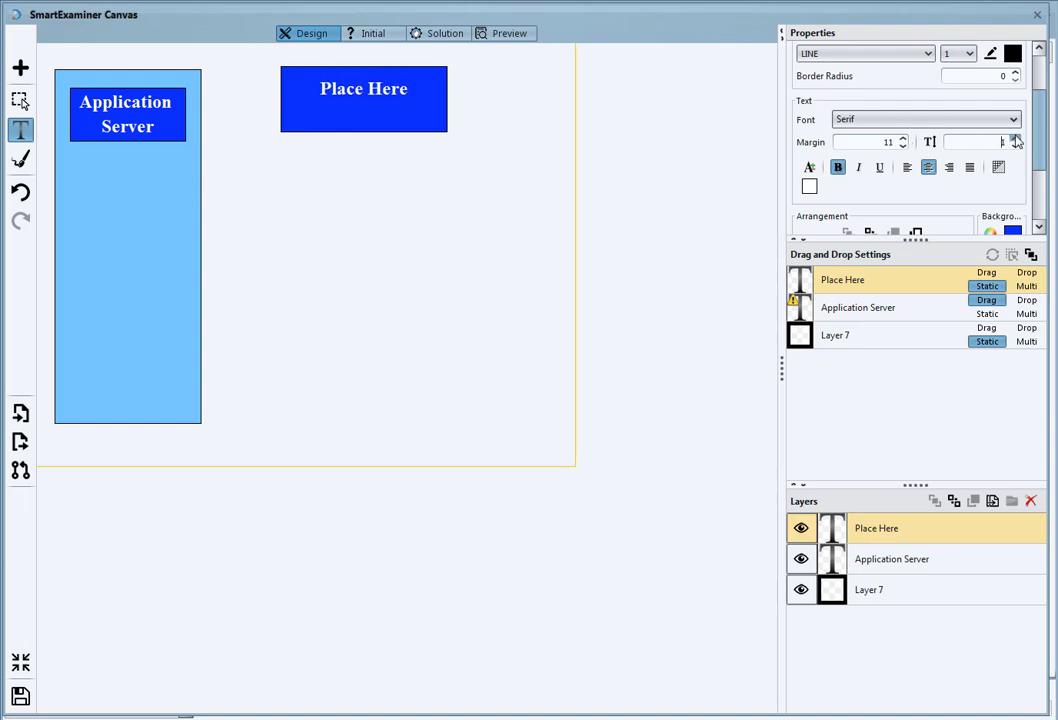
pyautogui.click(903, 139)
pyautogui.click(903, 139)
pyautogui.click(903, 139)
pyautogui.click(903, 139)
pyautogui.click(903, 139)
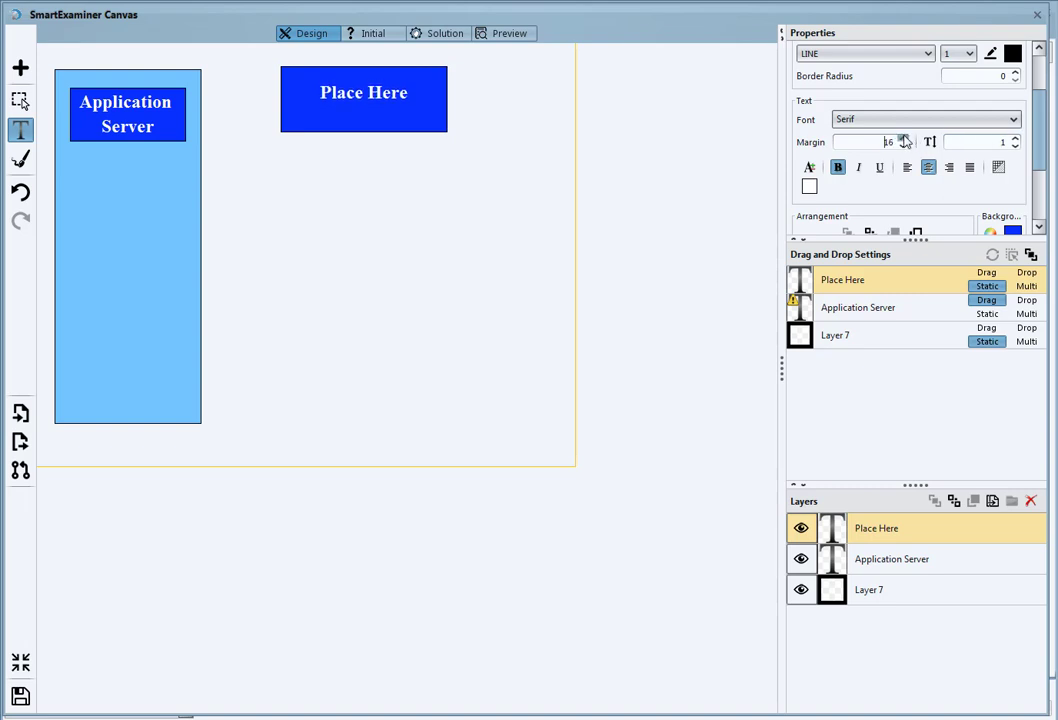
pyautogui.click(903, 139)
pyautogui.click(903, 139)
pyautogui.click(903, 139)
pyautogui.click(903, 139)
pyautogui.click(903, 139)
pyautogui.click(903, 139)
pyautogui.click(903, 139)
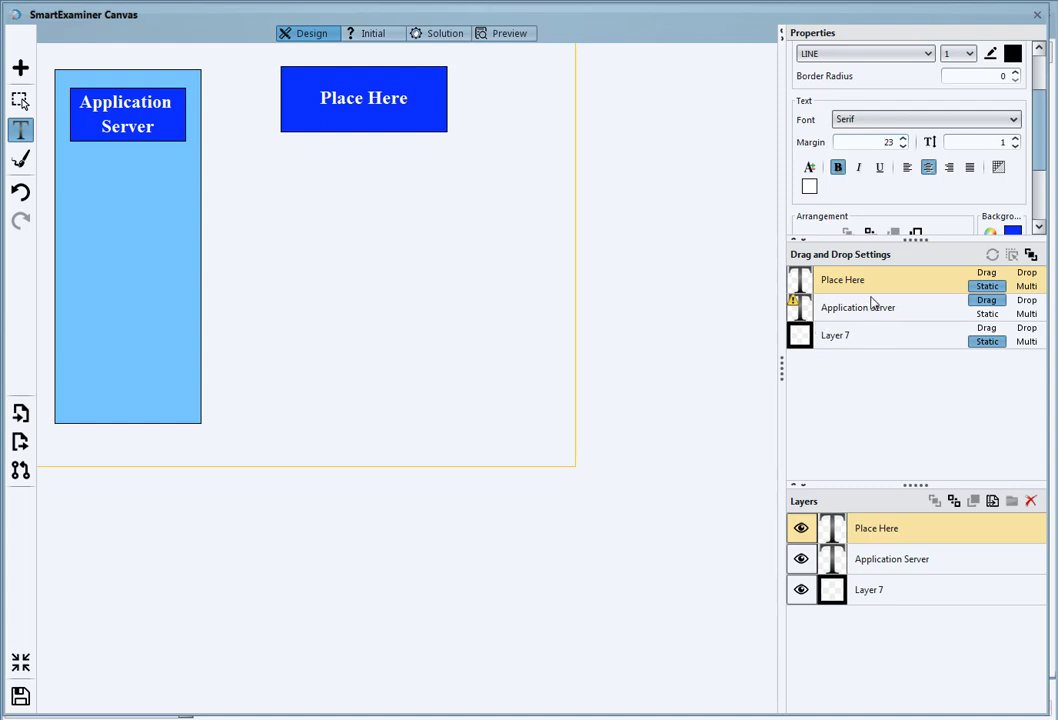
pyautogui.click(1027, 273)
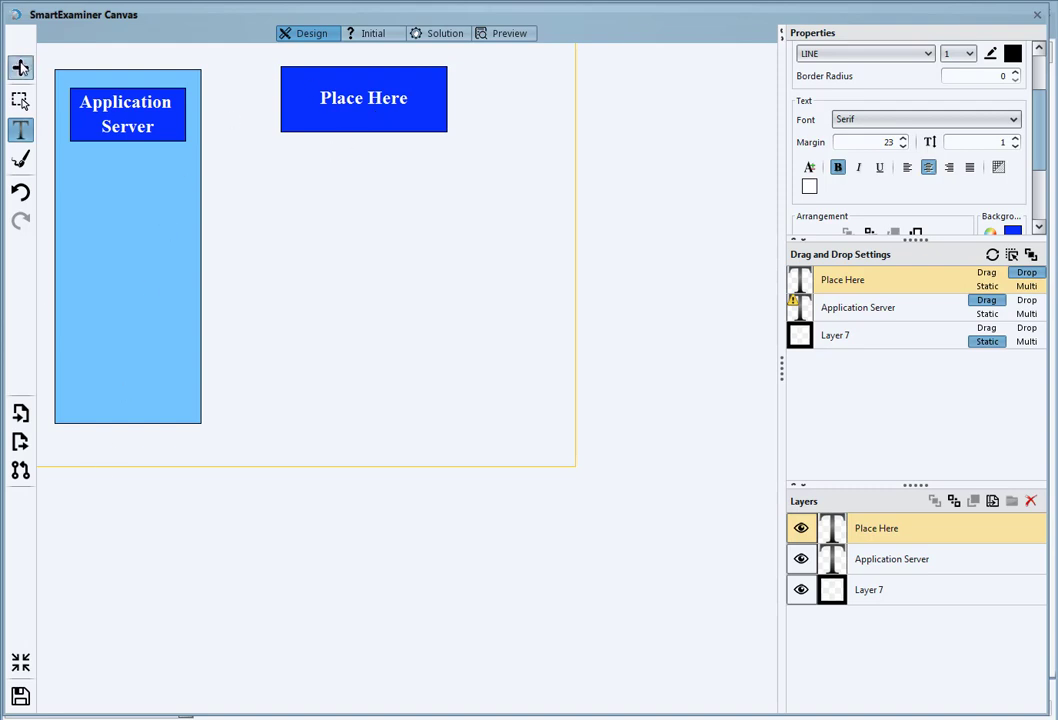
# Insert the image file "old computer.jpg" from the Pictures folder as a new image layer.
pyautogui.click(21, 67)
pyautogui.moveTo(80, 98)
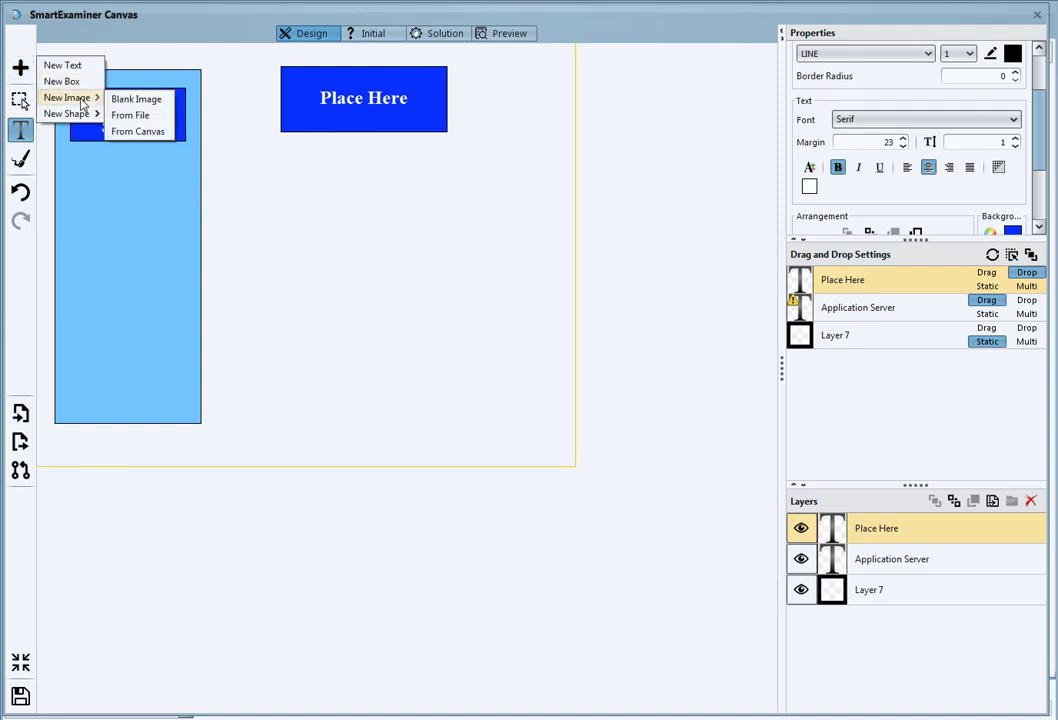
pyautogui.click(138, 116)
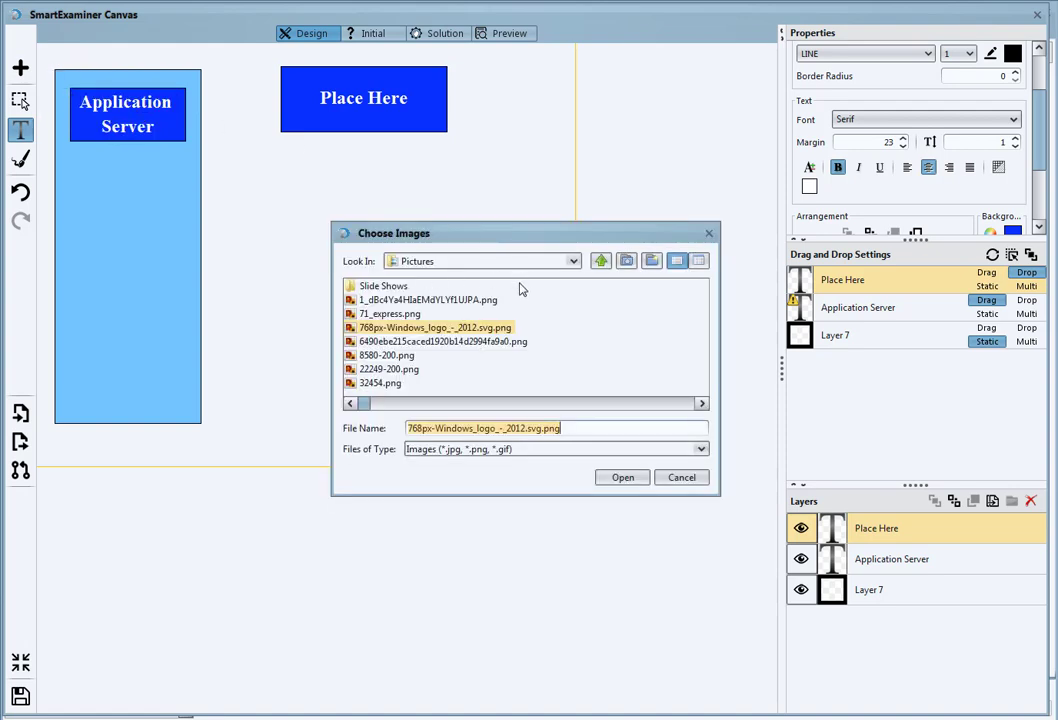
pyautogui.click(378, 346)
pyautogui.press('c')
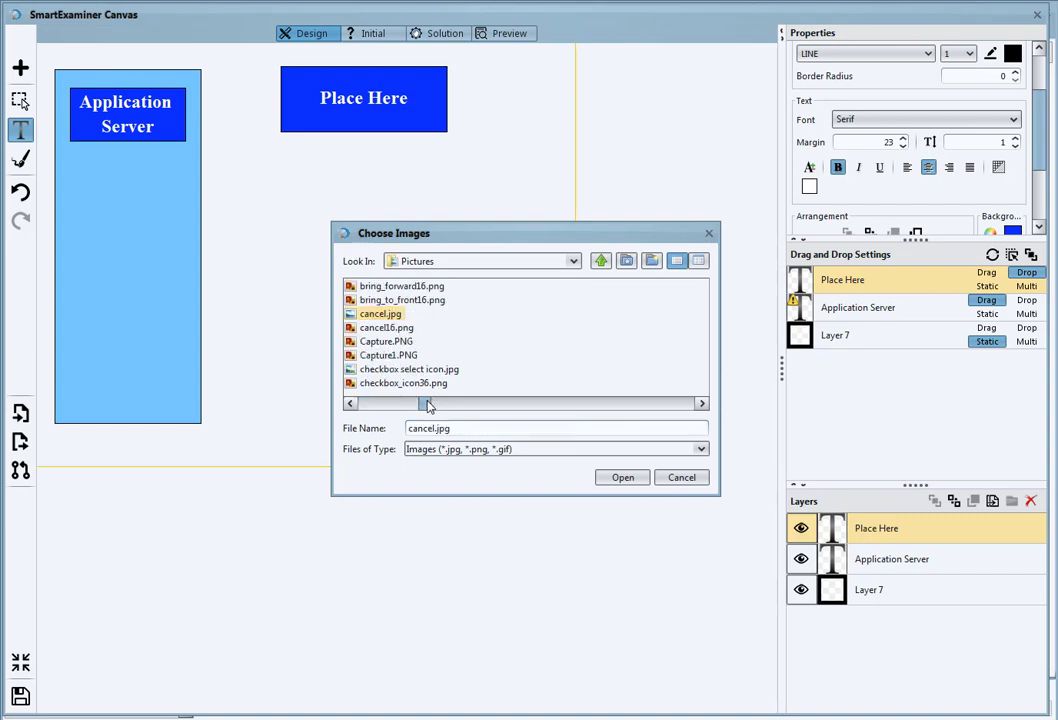
pyautogui.moveTo(428, 405); pyautogui.dragTo(436, 403)
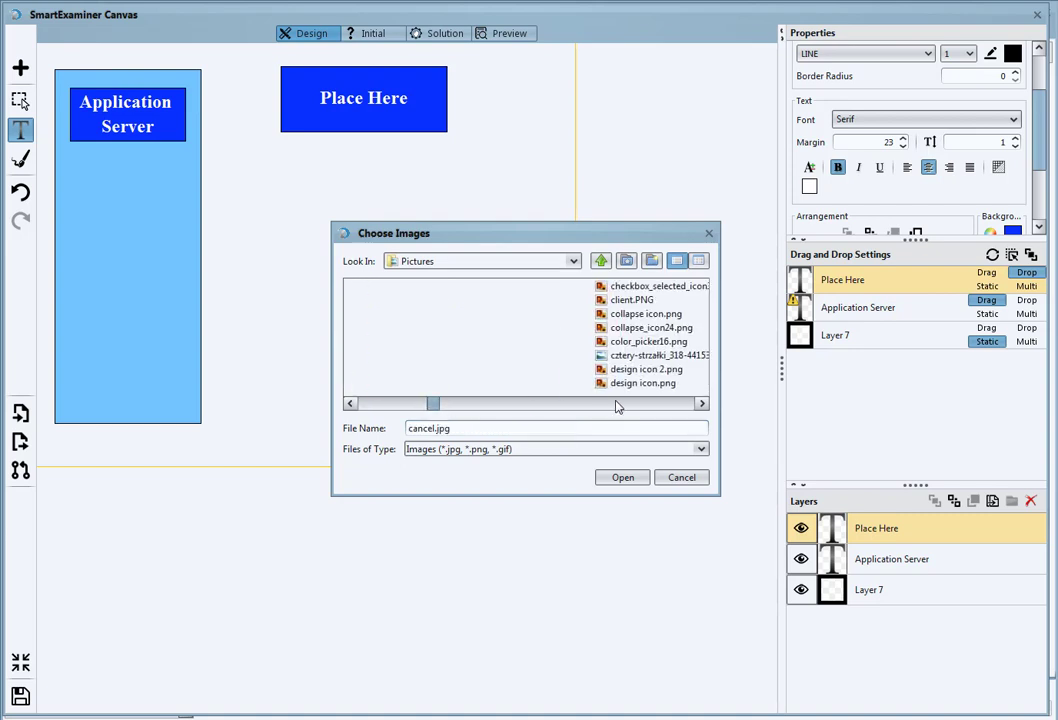
pyautogui.click(705, 403)
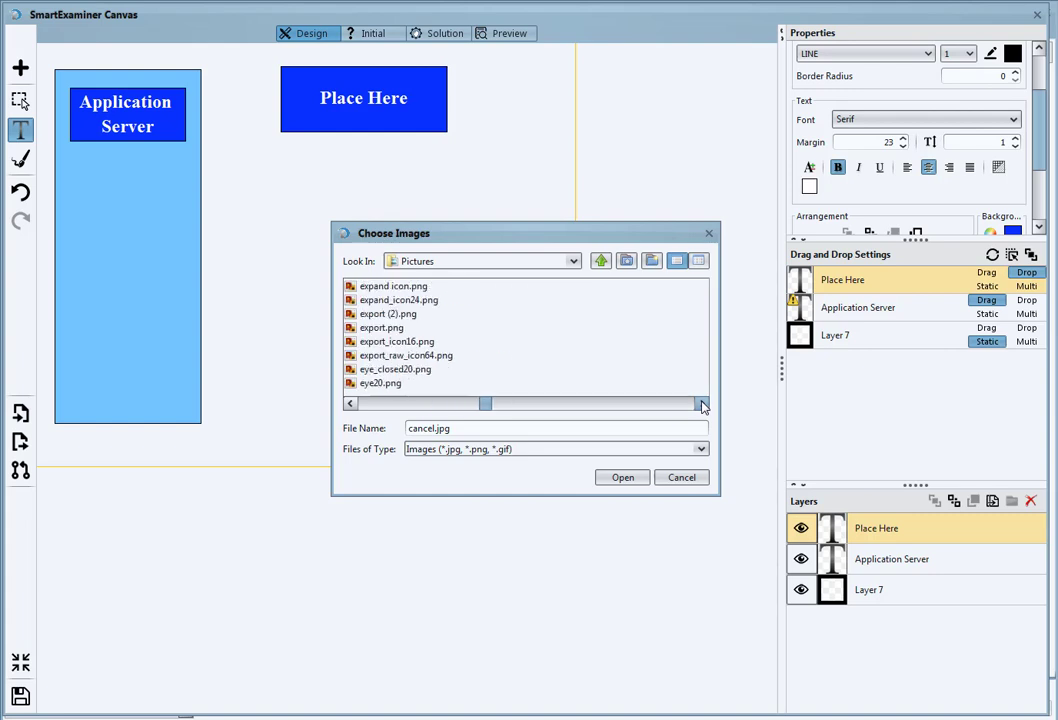
pyautogui.click(384, 357)
pyautogui.press('o')
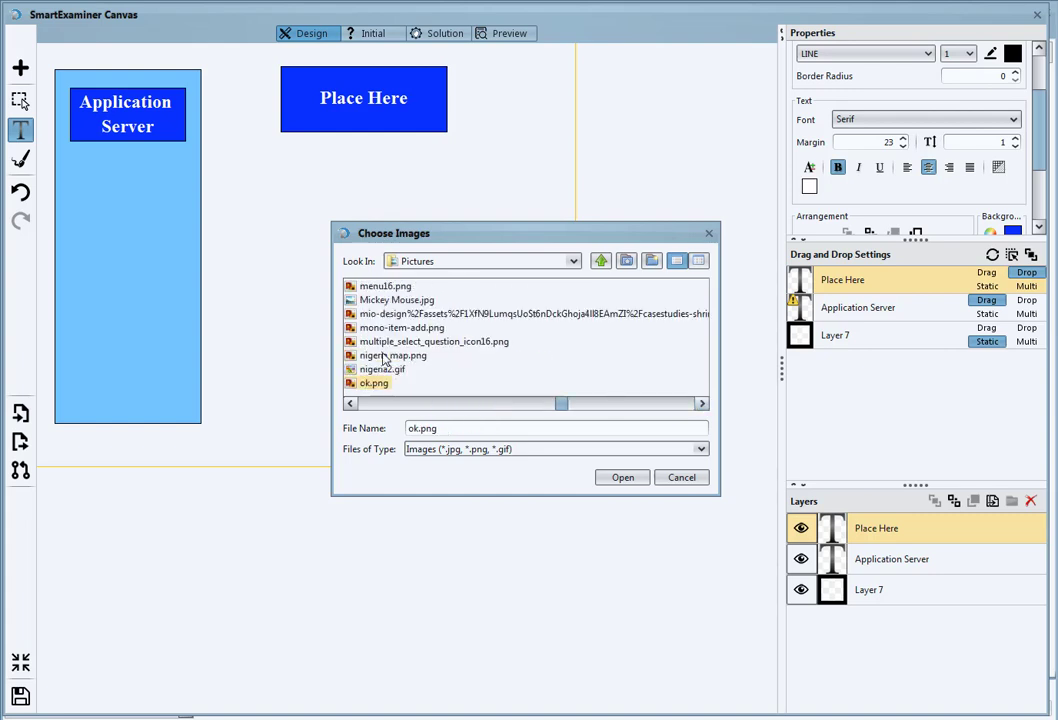
pyautogui.click(703, 404)
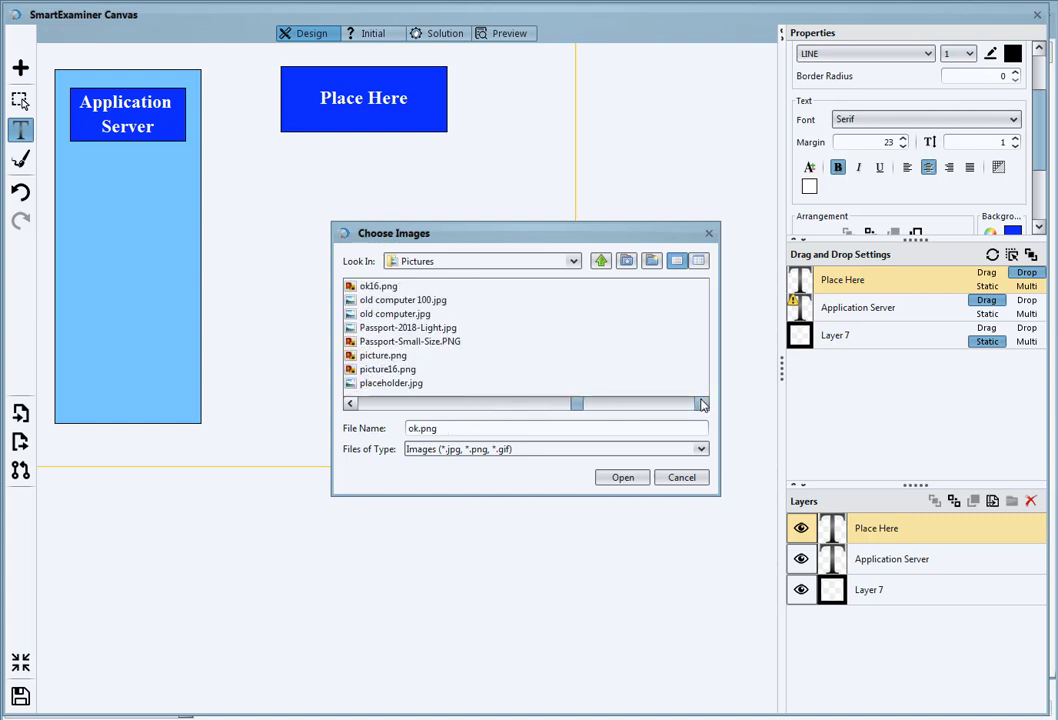
pyautogui.doubleClick(410, 314)
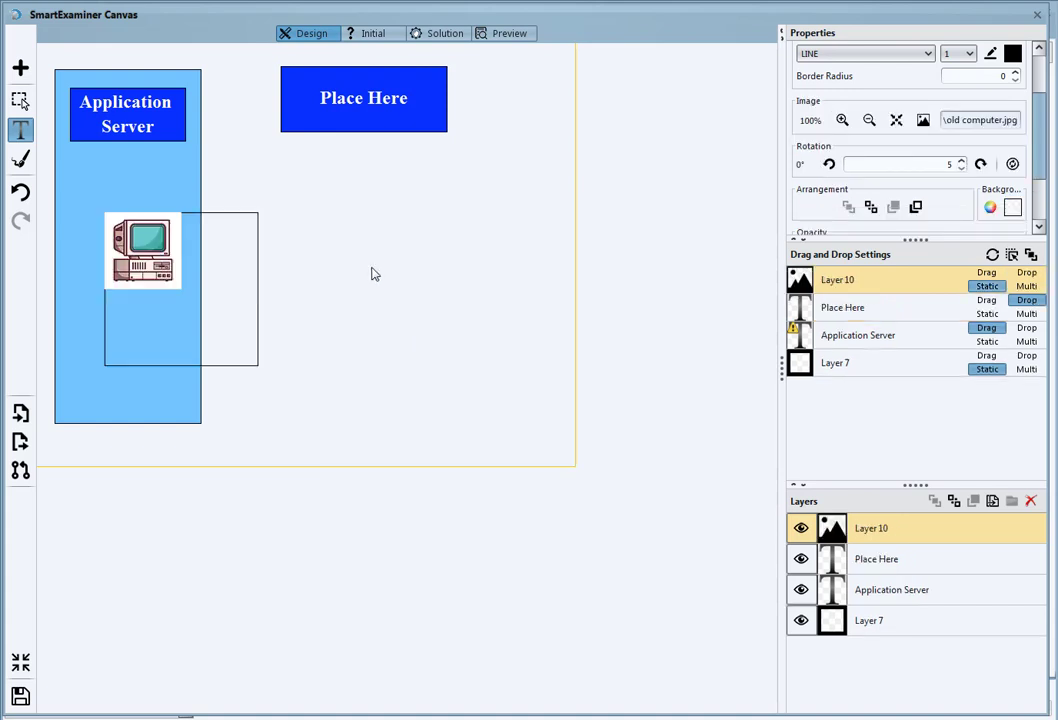
# Place the computer image just below the "Place Here" box, set its border to NONE and shrink its frame to about 100 by 101.
pyautogui.moveTo(140, 248); pyautogui.dragTo(325, 179)
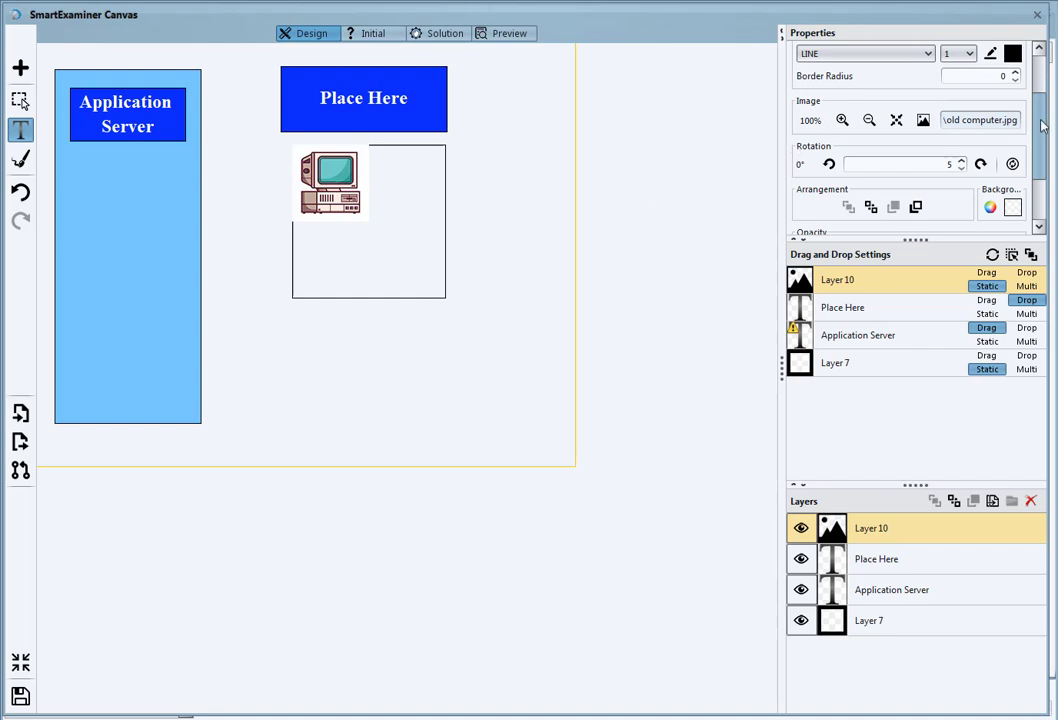
pyautogui.scroll(2, 1043, 125)
pyautogui.click(820, 136)
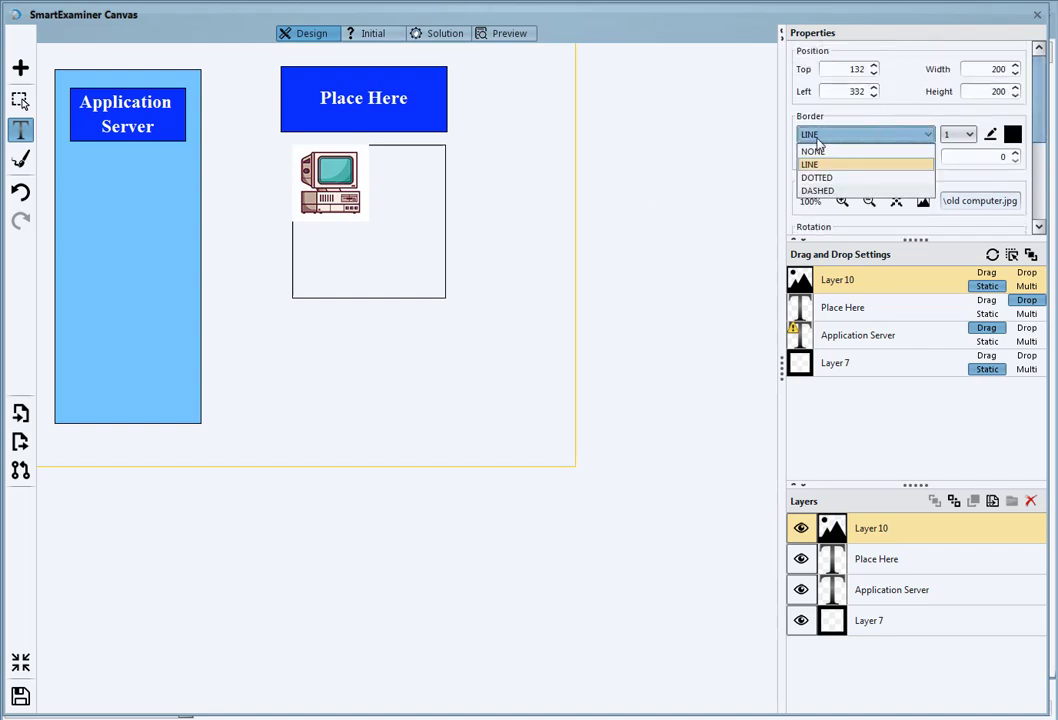
pyautogui.click(813, 151)
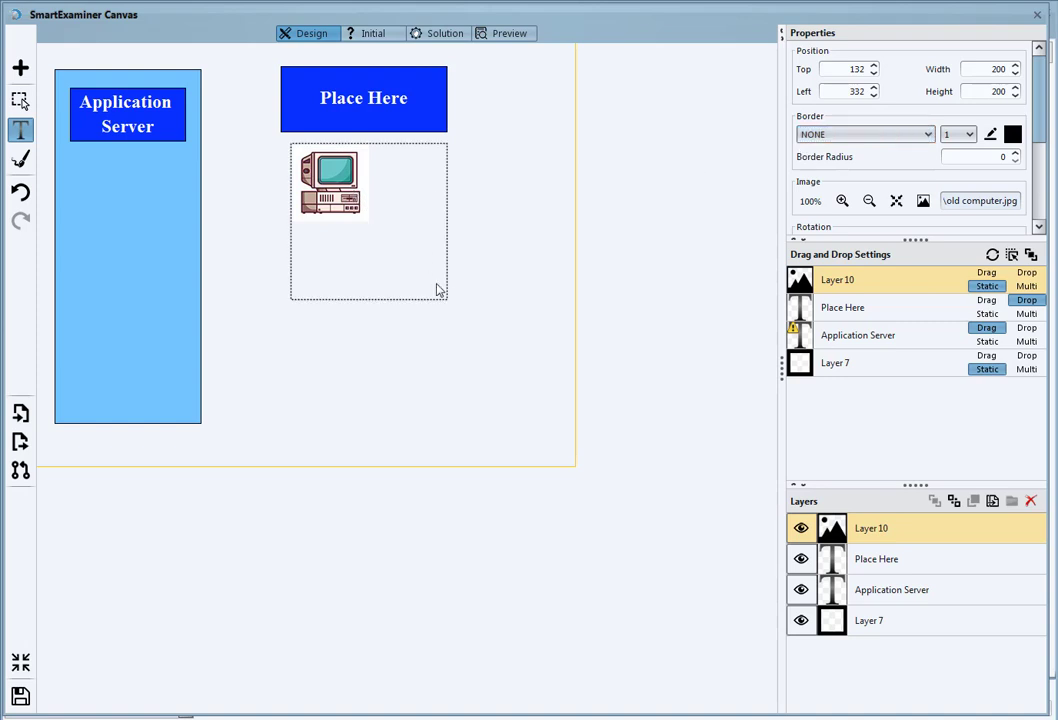
pyautogui.moveTo(445, 296); pyautogui.dragTo(371, 224)
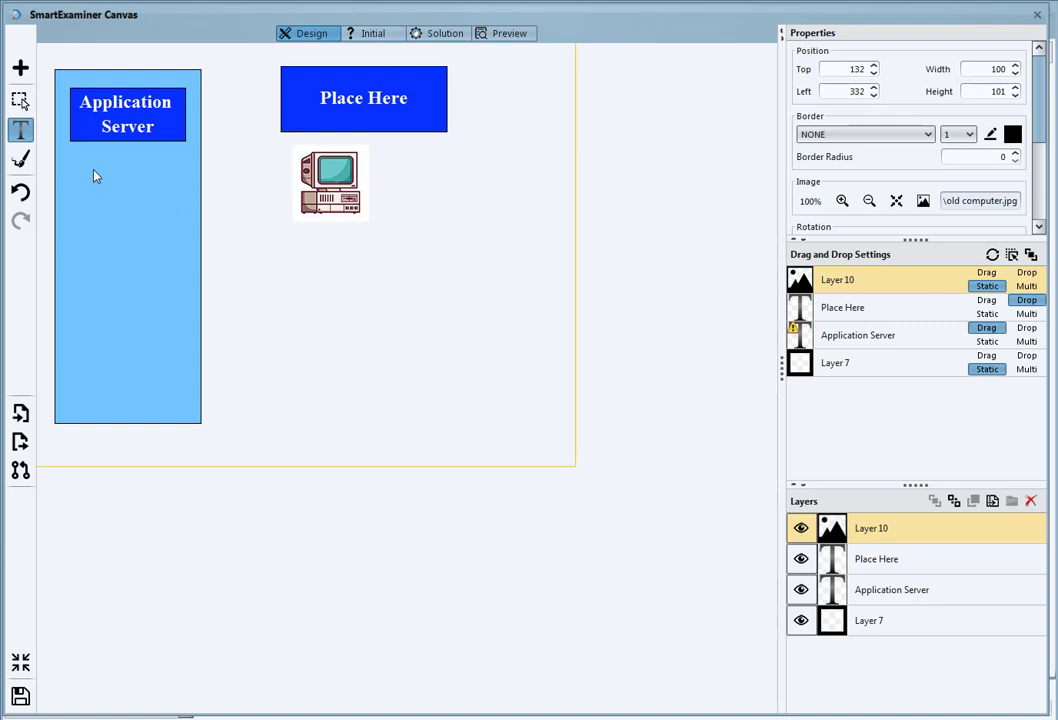
# Add a text box reading "Computer 1", a blank line, "Windows XP", "Pentium III 500" and "128MB RAM" on separate lines.
pyautogui.click(20, 67)
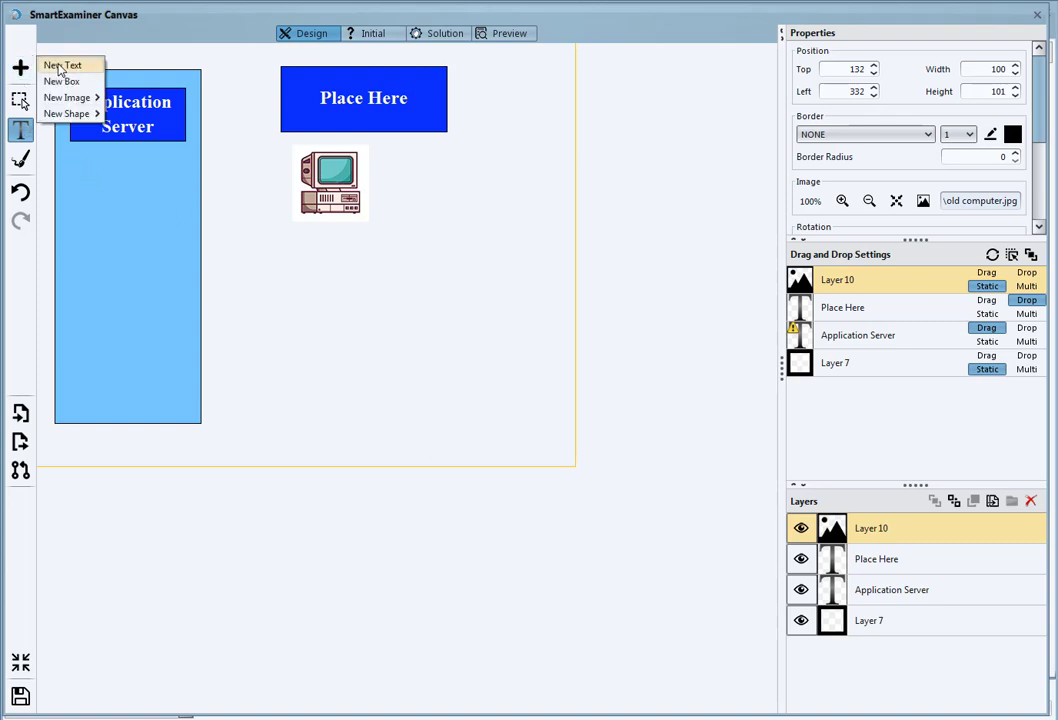
pyautogui.click(52, 60)
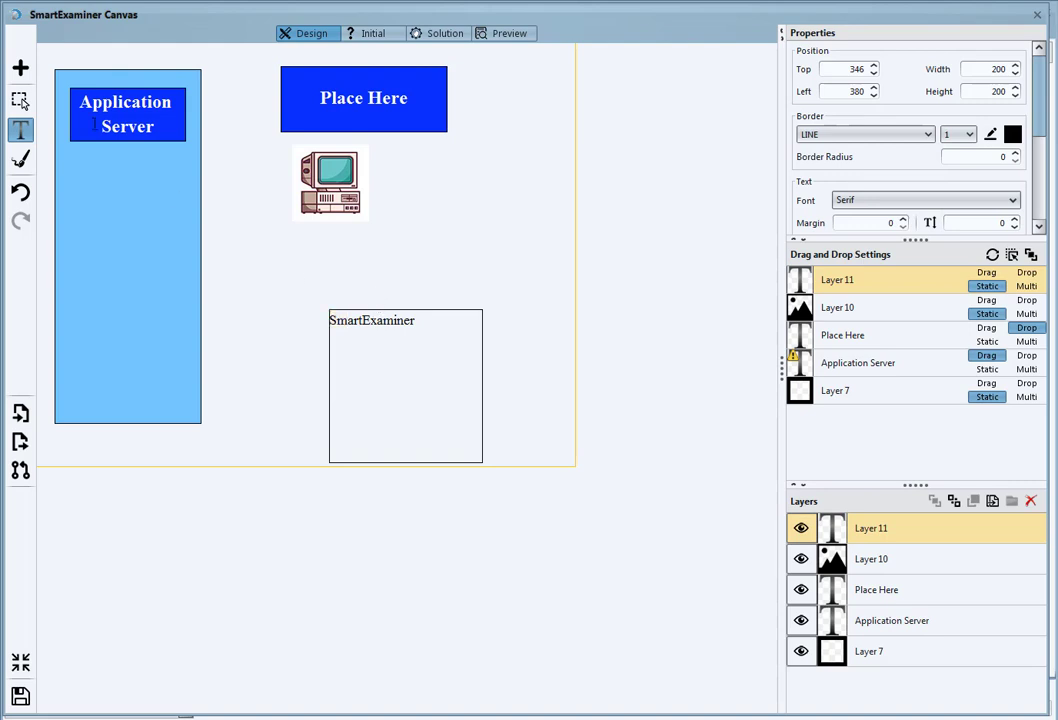
pyautogui.click(20, 100)
pyautogui.doubleClick(382, 336)
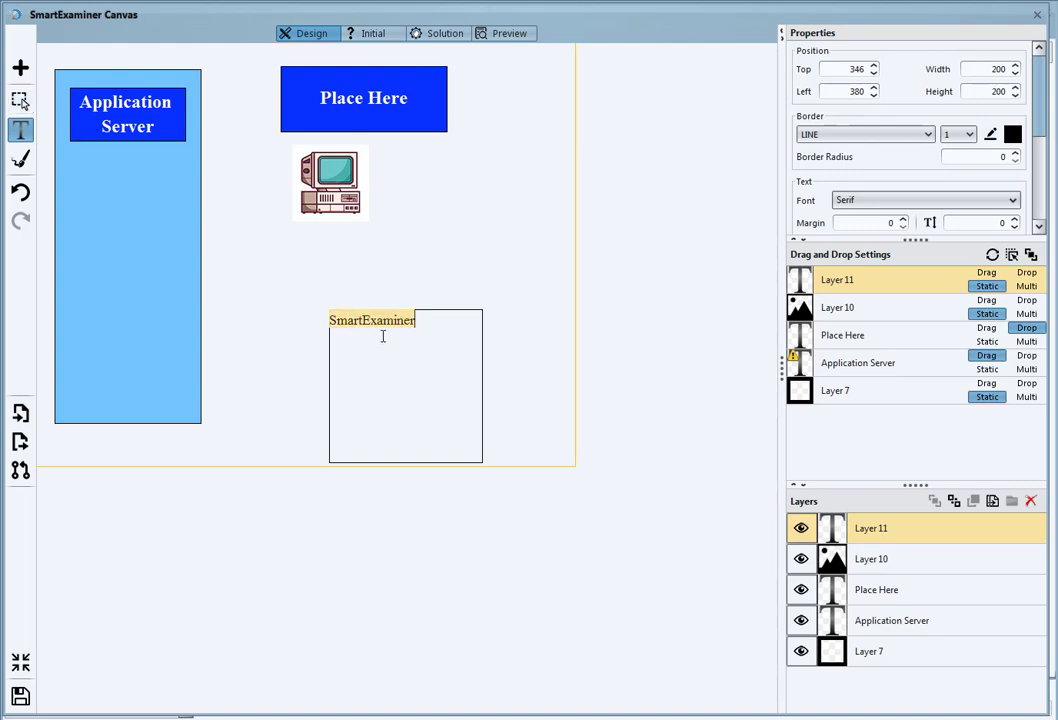
pyautogui.write('Computer 1')
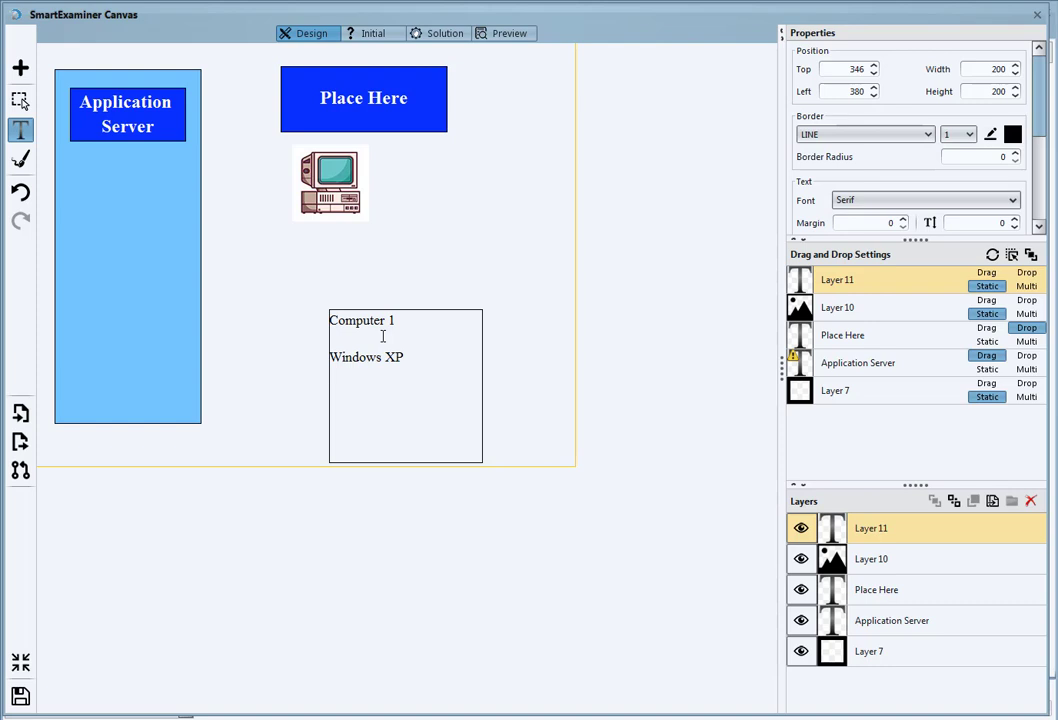
pyautogui.write('ent')
pyautogui.write('ium III 500')
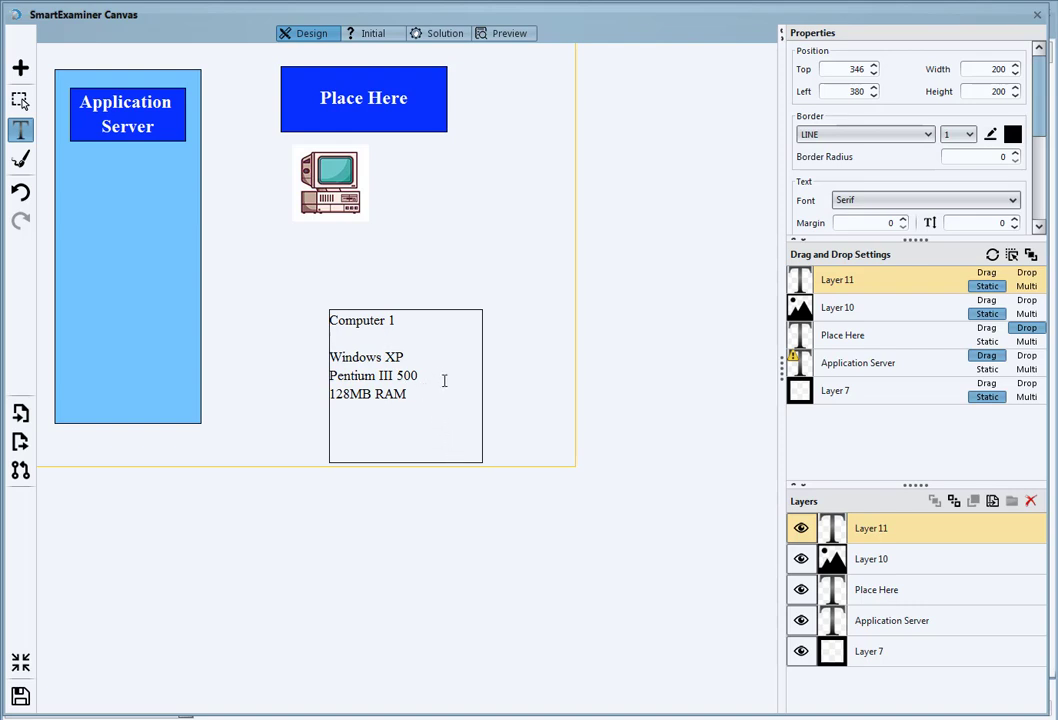
pyautogui.moveTo(452, 407); pyautogui.dragTo(343, 327)
pyautogui.click(358, 346)
pyautogui.click(603, 259)
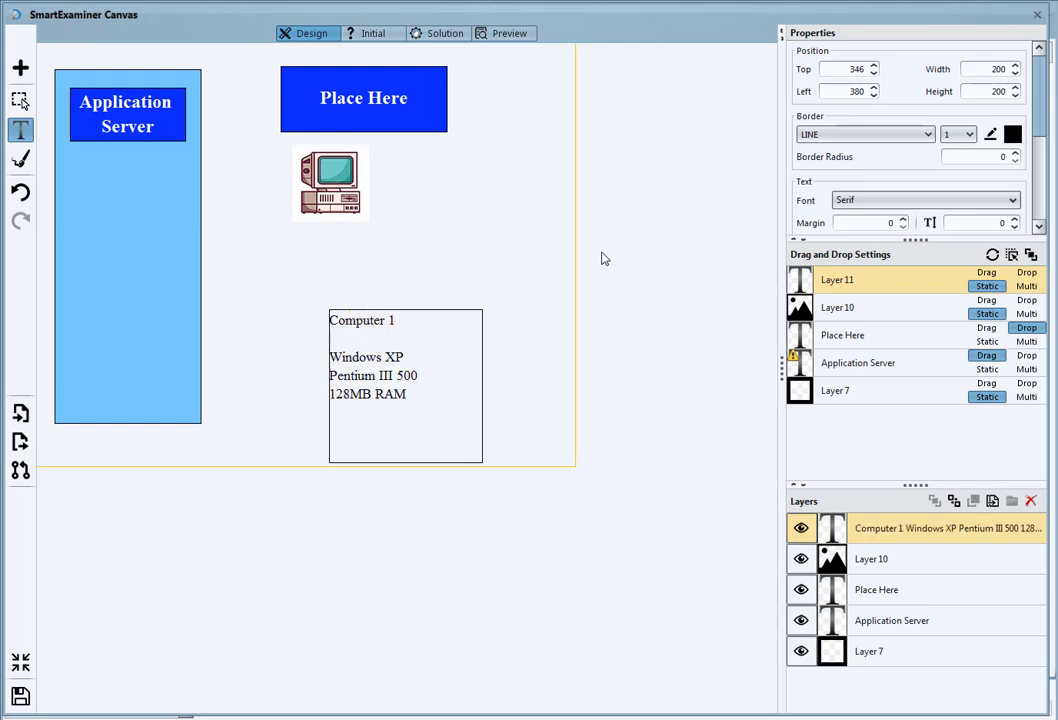
# Set the font size of the "Computer 1" text box to small.
pyautogui.scroll(-3, 850, 150)
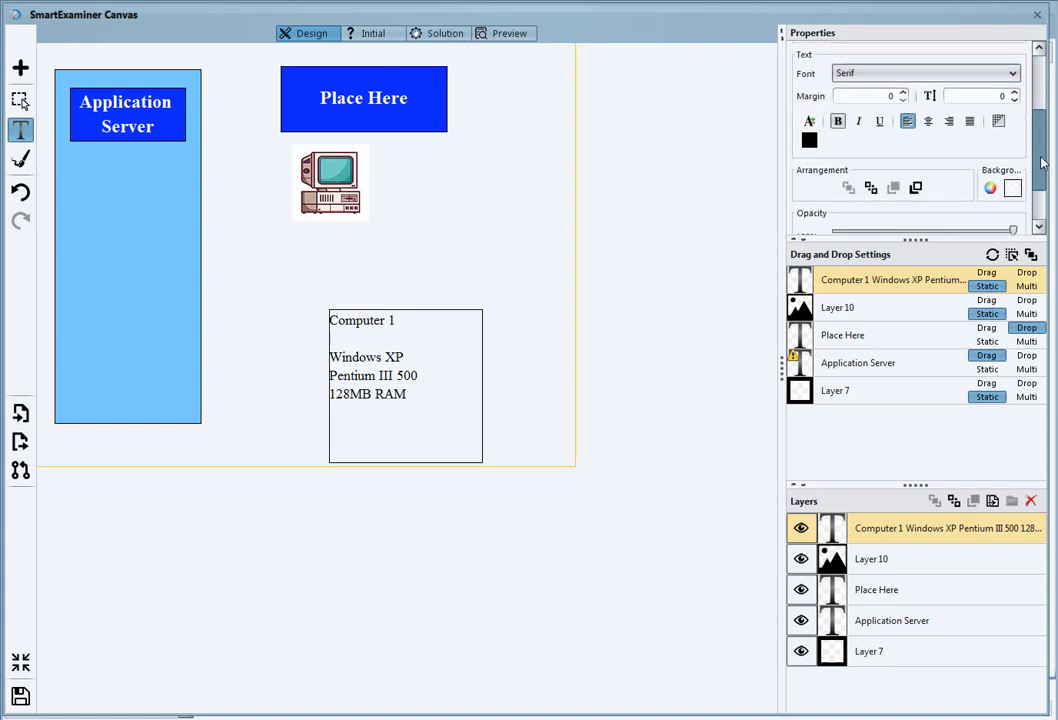
pyautogui.click(814, 160)
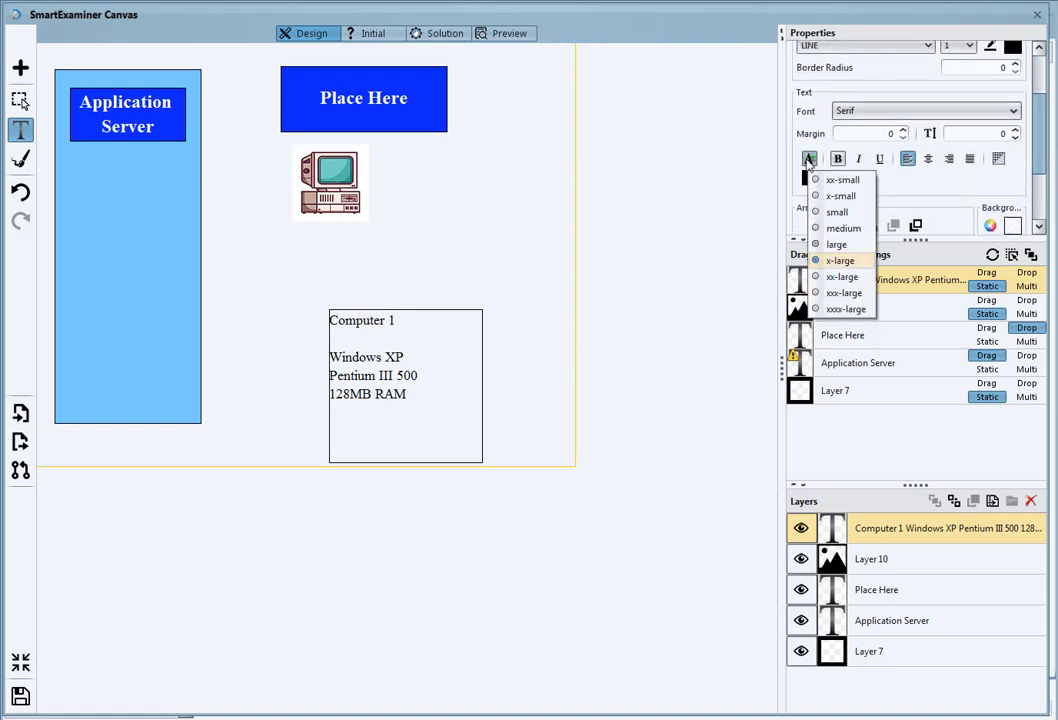
pyautogui.click(828, 211)
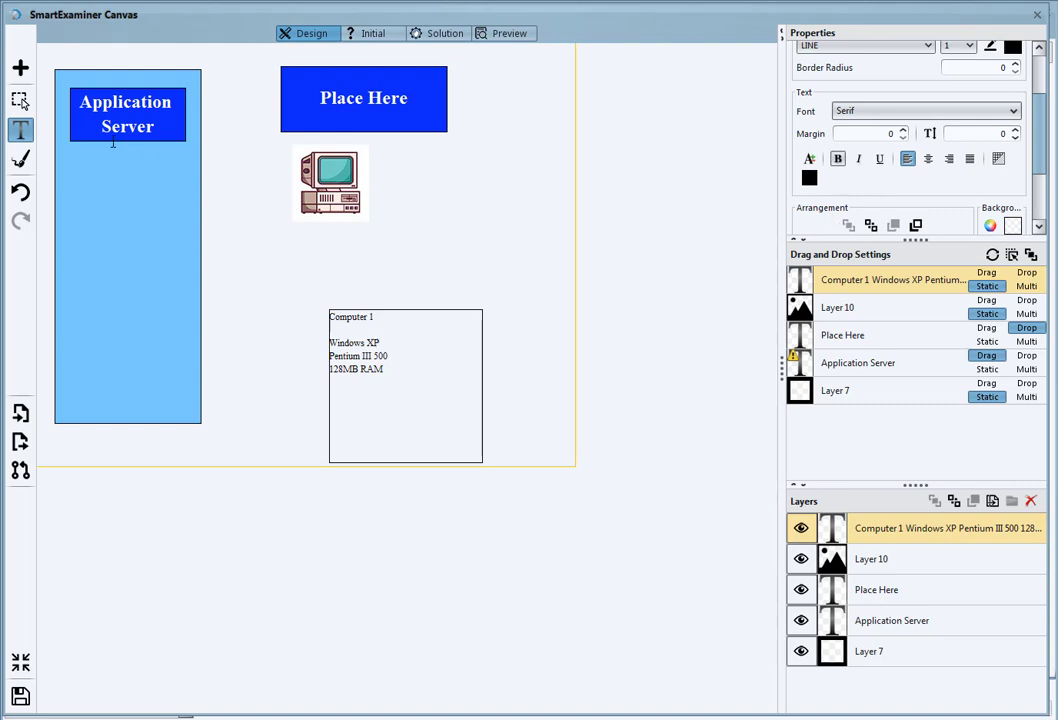
# Transfer the "Windows XP", "Pentium III 500" and "128MB RAM" lines from the "Computer 1" text box into a new text box.
pyautogui.click(20, 67)
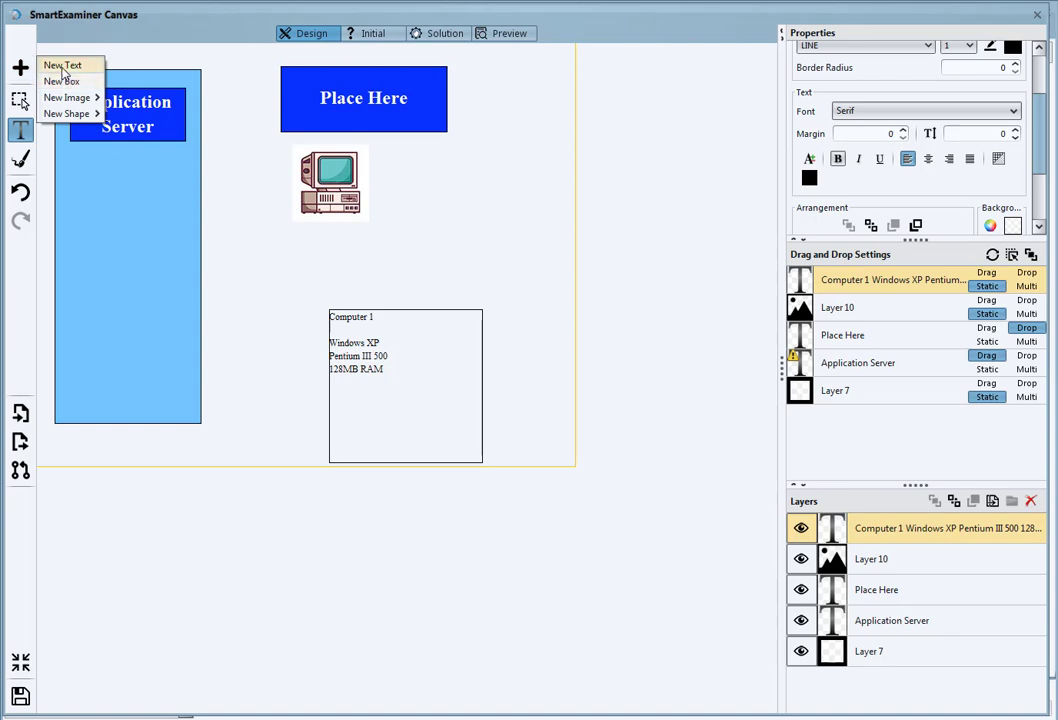
pyautogui.click(62, 66)
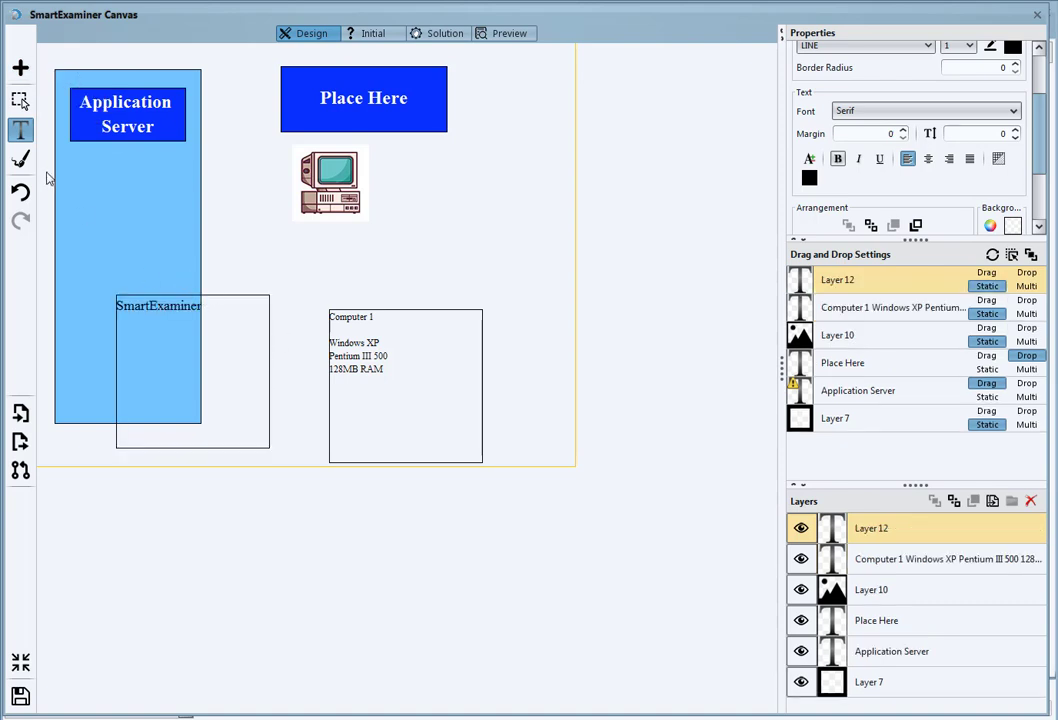
pyautogui.moveTo(403, 370); pyautogui.dragTo(316, 342)
pyautogui.hotkey('ctrl', 'c')
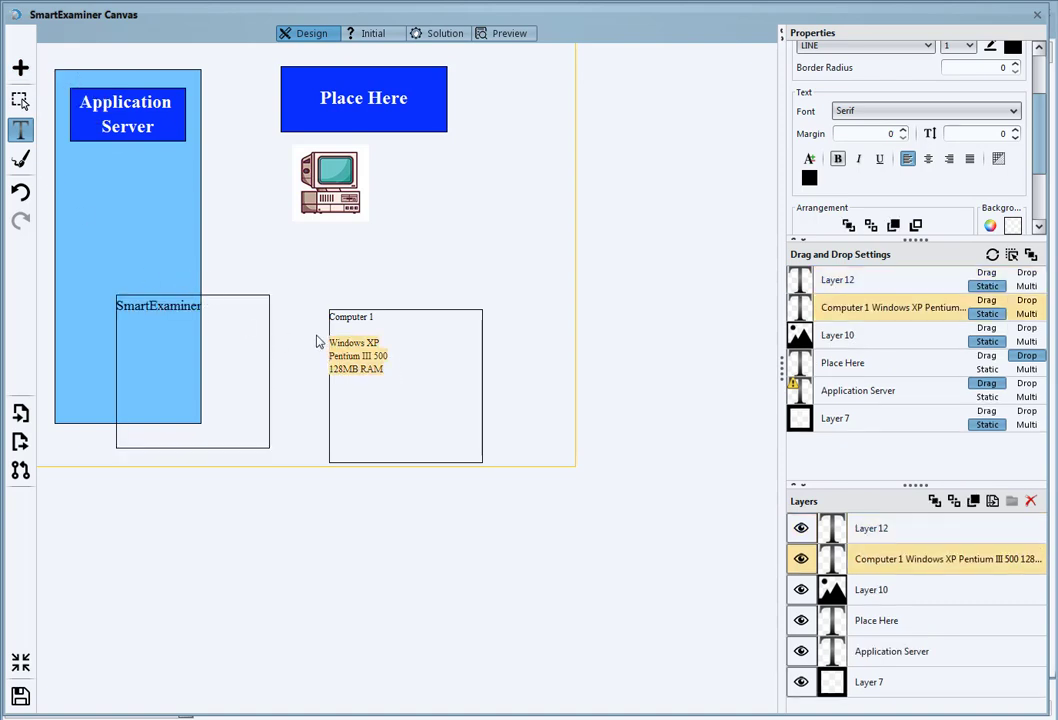
pyautogui.click(236, 329)
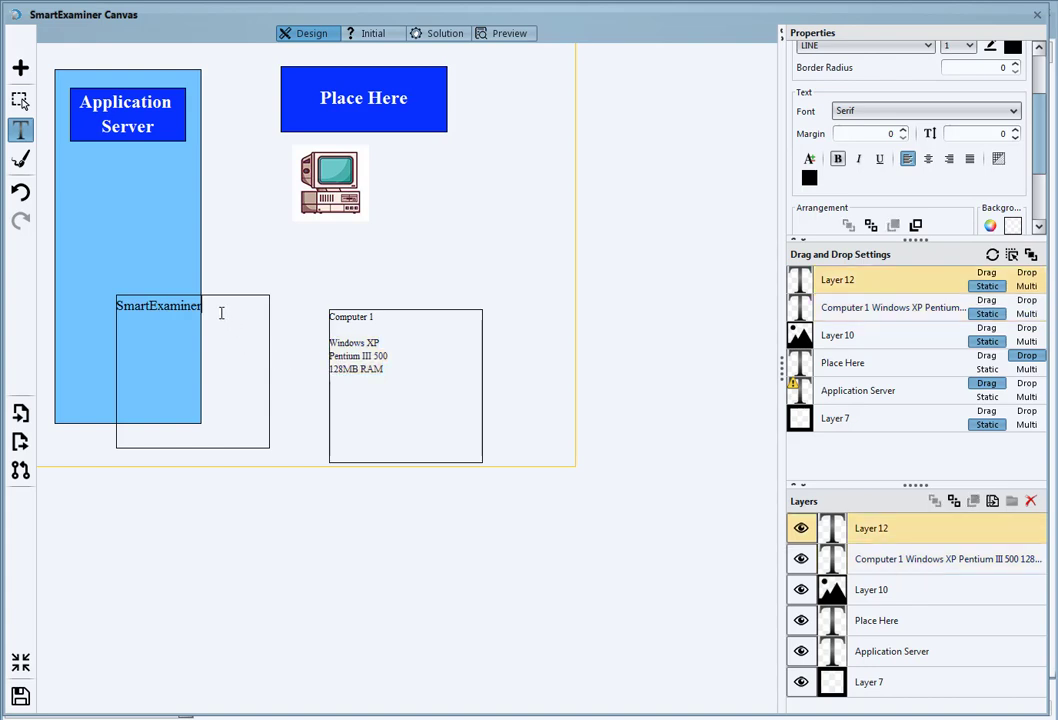
pyautogui.doubleClick(151, 312)
pyautogui.hotkey('ctrl', 'v')
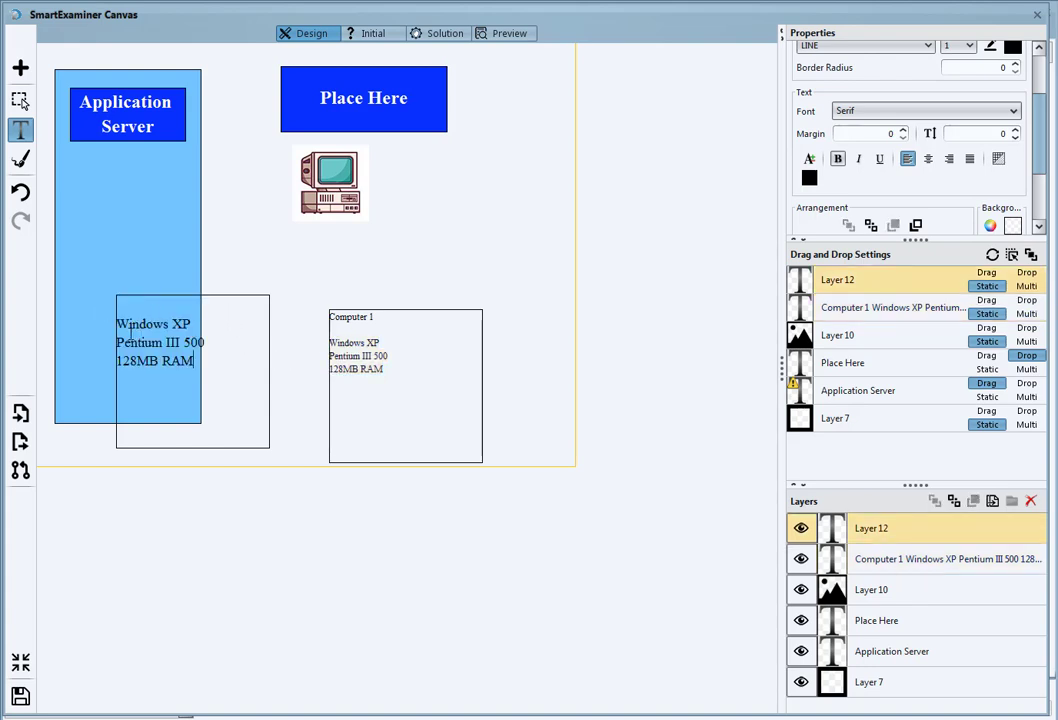
pyautogui.press('BackSpace')
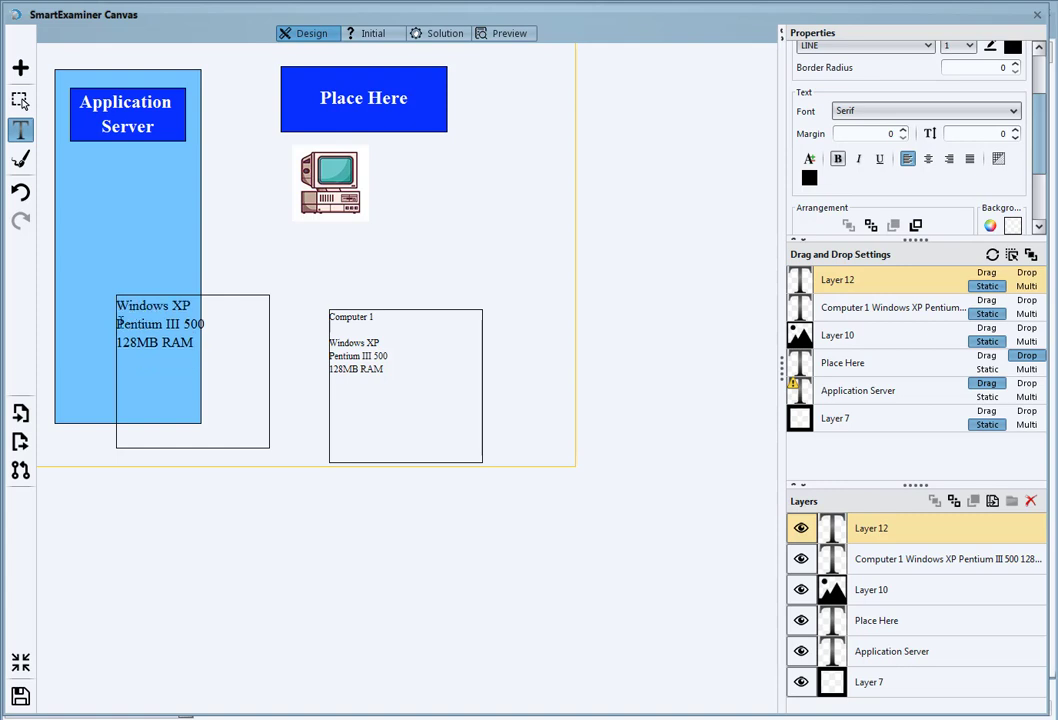
pyautogui.moveTo(392, 372); pyautogui.dragTo(322, 340)
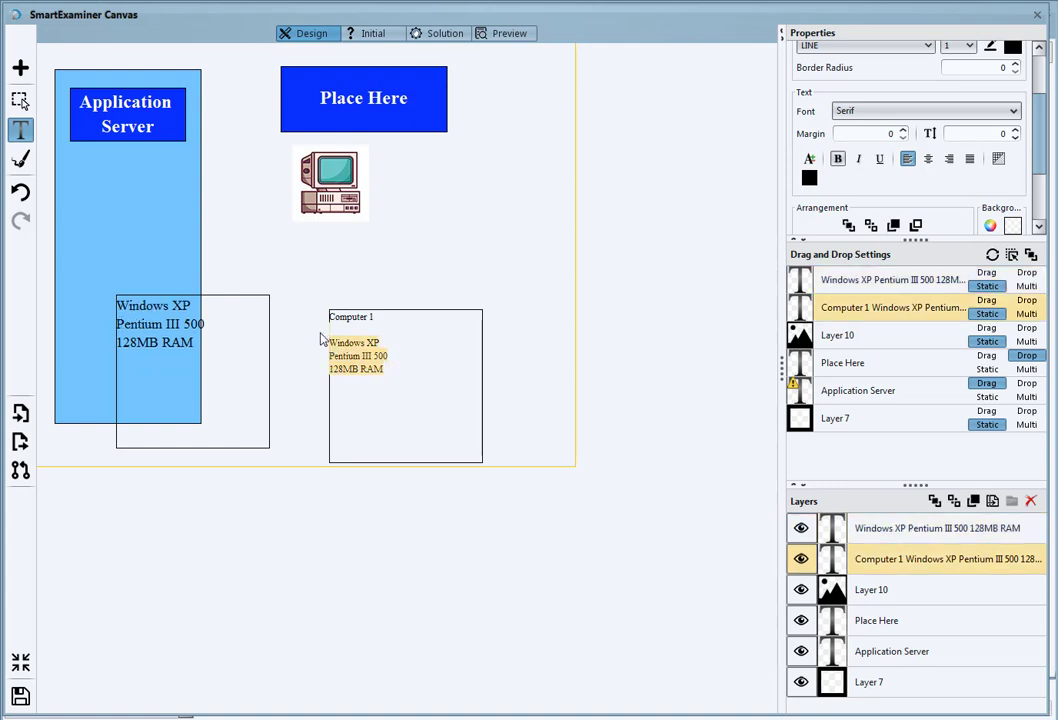
pyautogui.press('BackSpace')
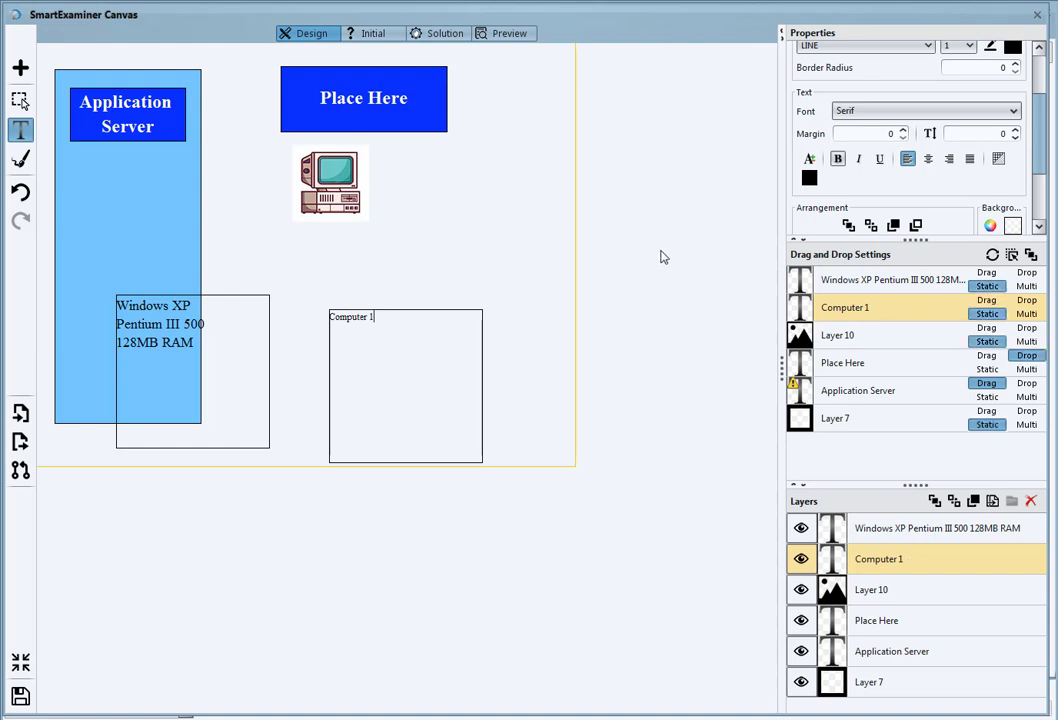
# Move the "Windows XP" specification box across the canvas's lower right corner and the "Computer 1" box directly beside the computer image.
pyautogui.click(22, 104)
pyautogui.moveTo(150, 320); pyautogui.dragTo(559, 341)
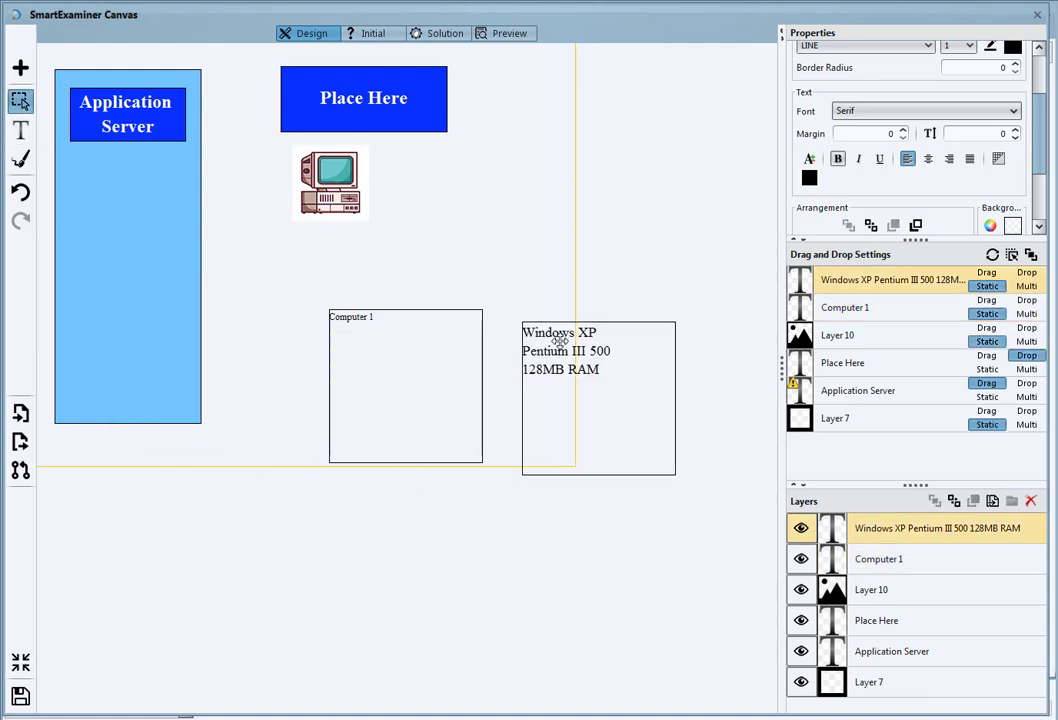
pyautogui.moveTo(397, 340); pyautogui.dragTo(440, 170)
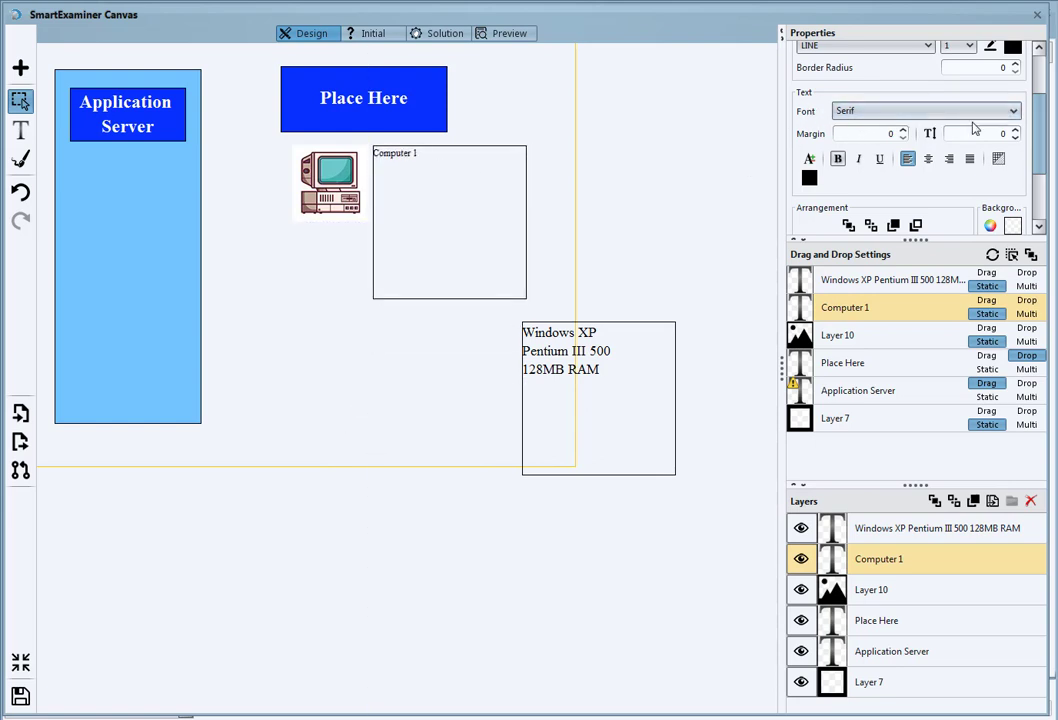
# Set the "Computer 1" text box's border to NONE and shrink the box to about 101 by 34.
pyautogui.scroll(2, 862, 115)
pyautogui.click(831, 137)
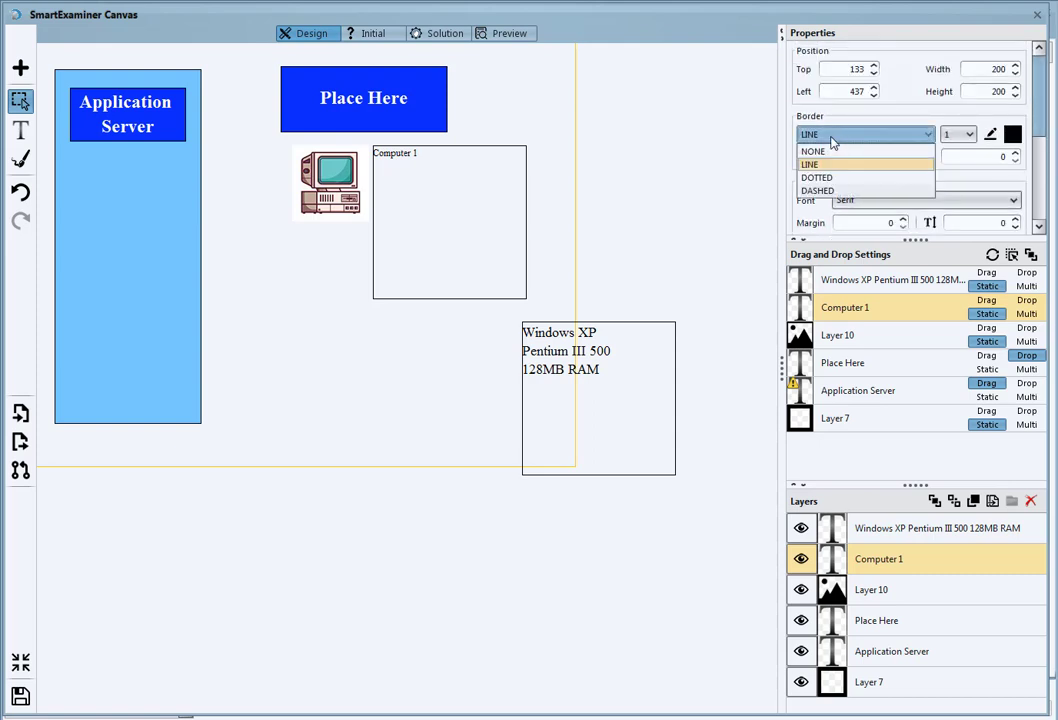
pyautogui.click(824, 151)
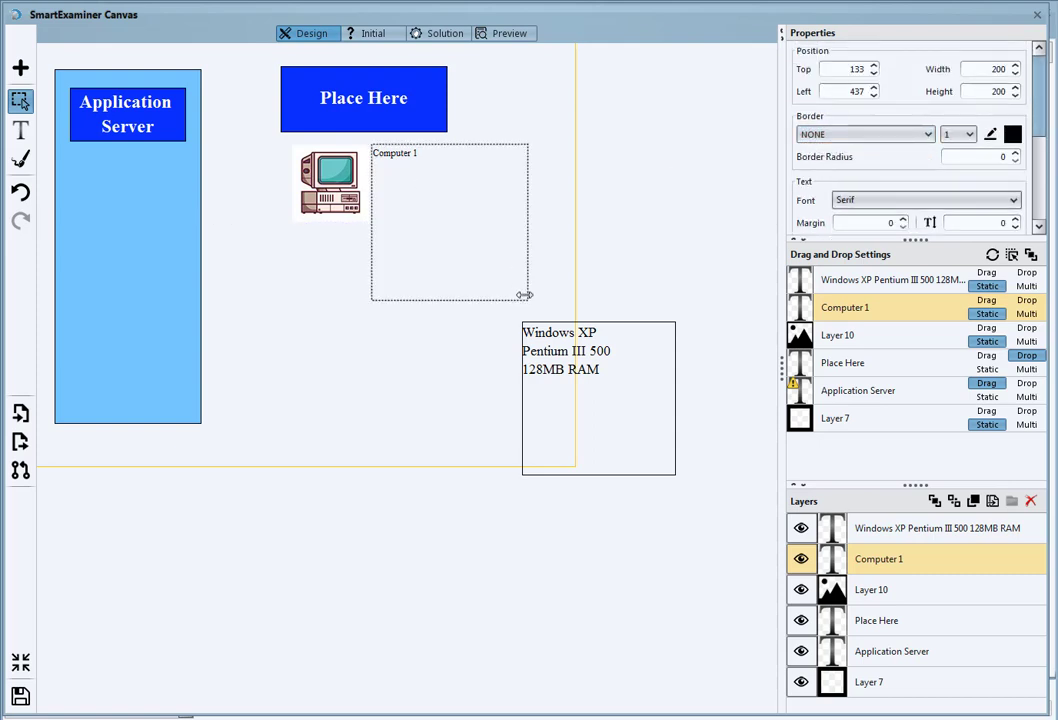
pyautogui.moveTo(523, 297); pyautogui.dragTo(449, 171)
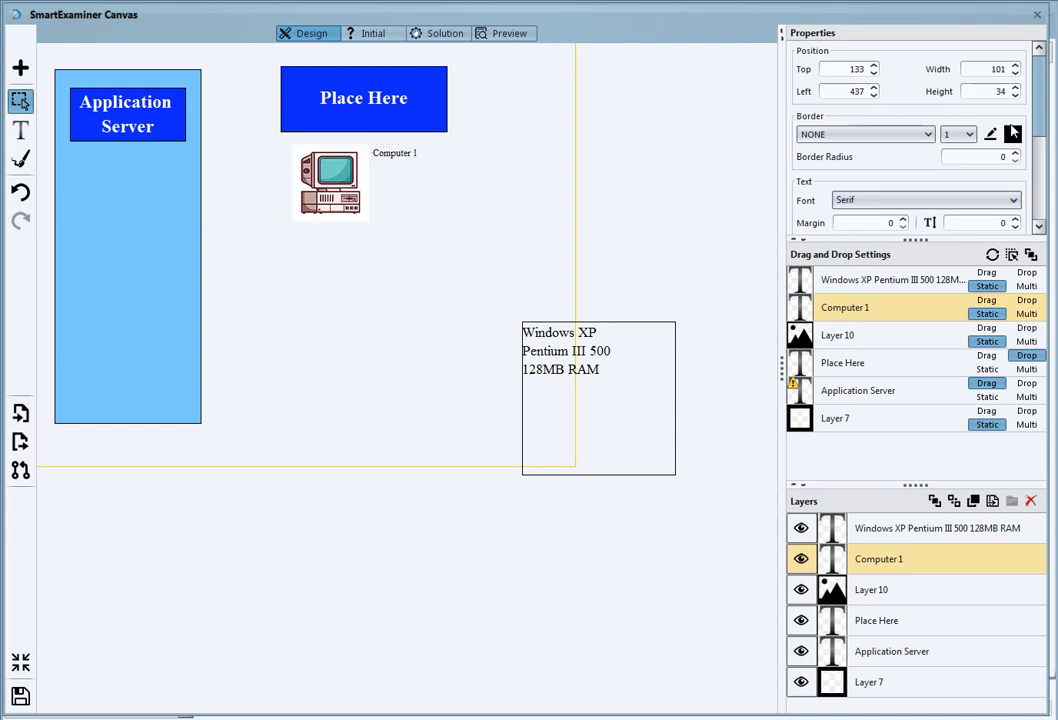
pyautogui.scroll(-3, 1040, 118)
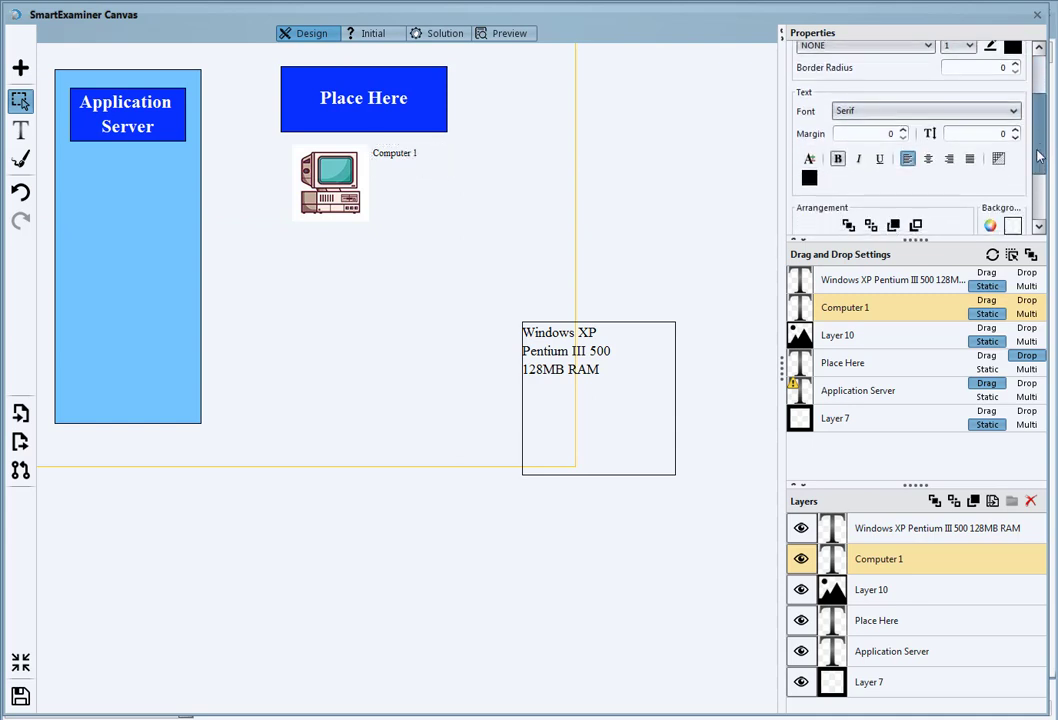
# Set the font size of both the "Computer 1" text box and the "Windows XP" specification text box to medium.
pyautogui.click(818, 160)
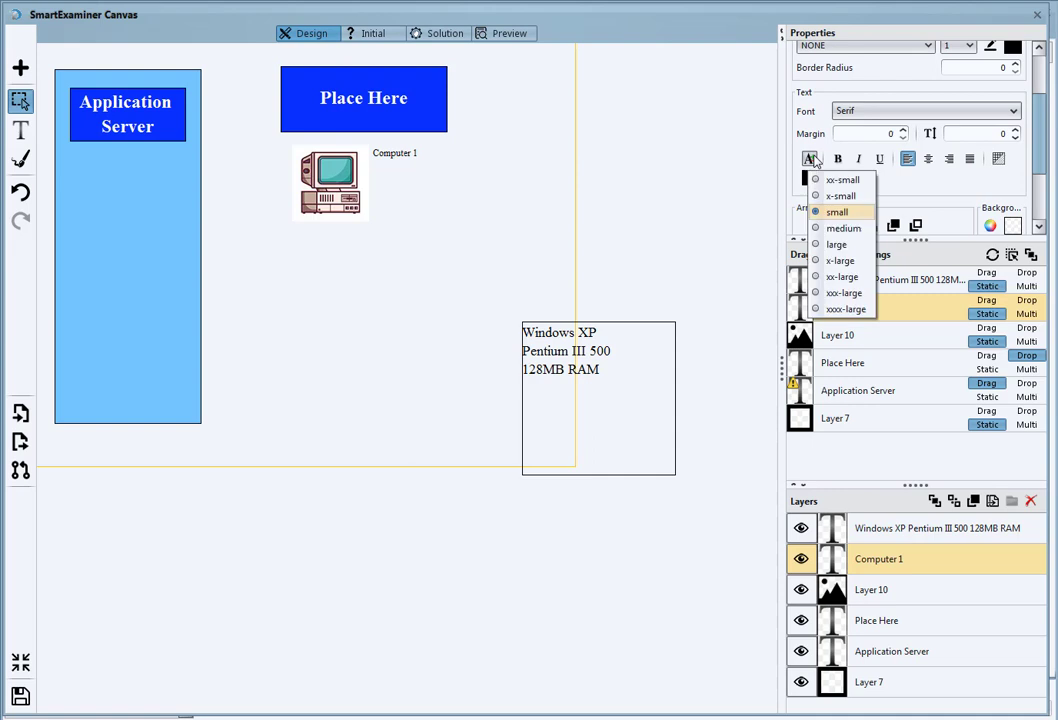
pyautogui.click(836, 227)
pyautogui.click(578, 336)
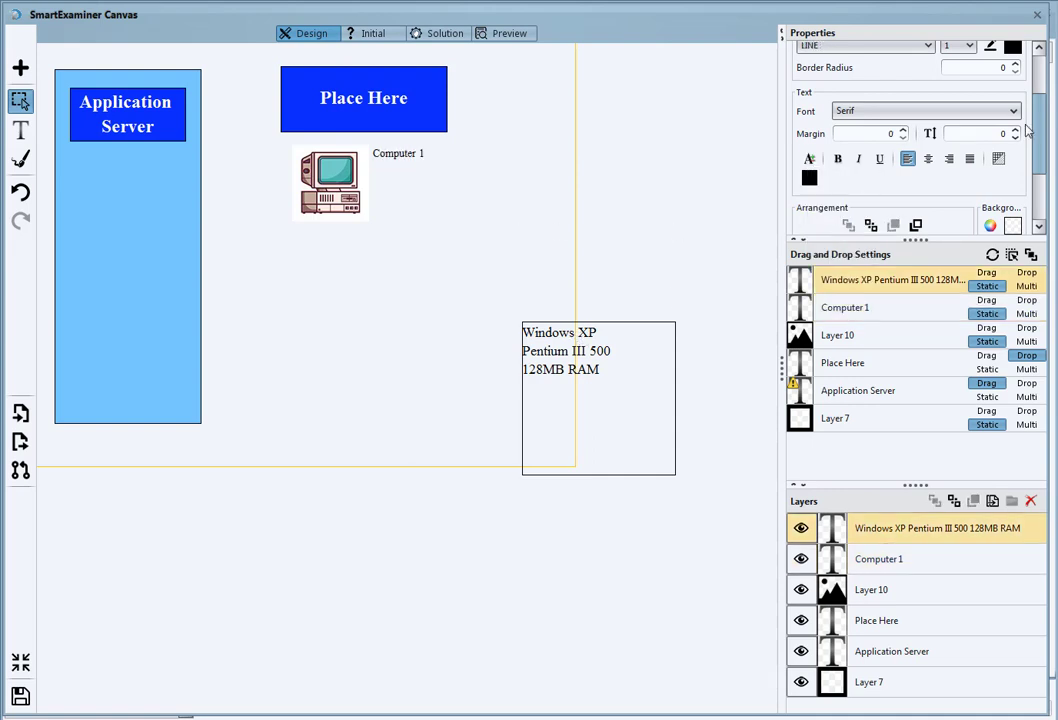
pyautogui.moveTo(1040, 134)
pyautogui.mouseDown()
pyautogui.moveTo(1040, 157)
pyautogui.moveTo(1040, 145)
pyautogui.mouseUp()
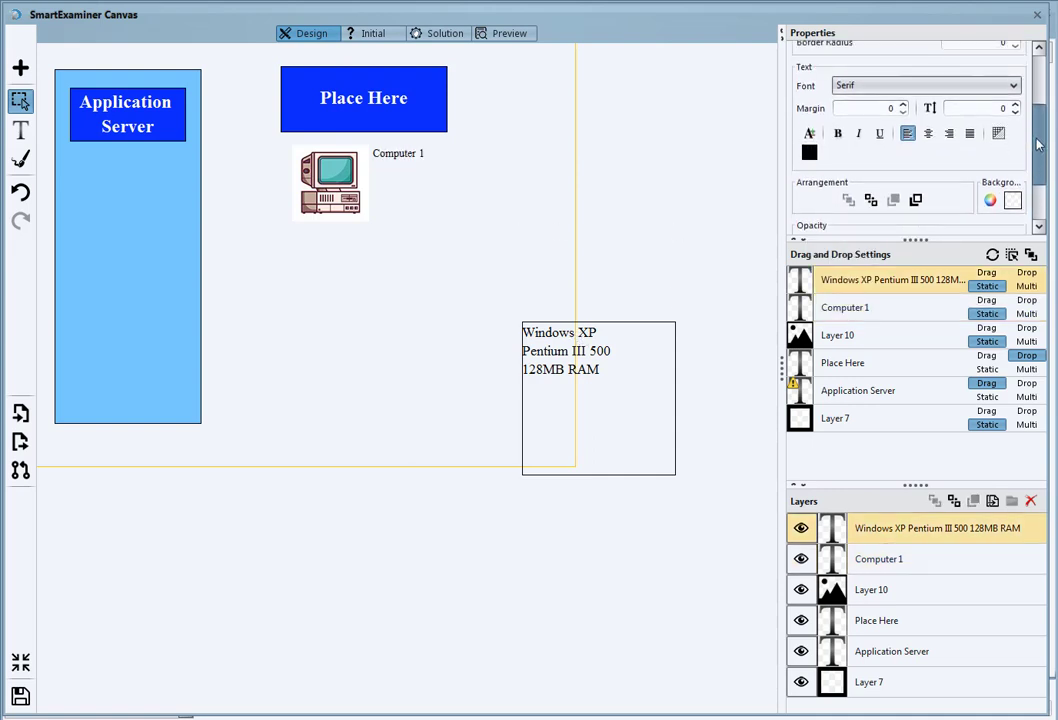
pyautogui.click(809, 133)
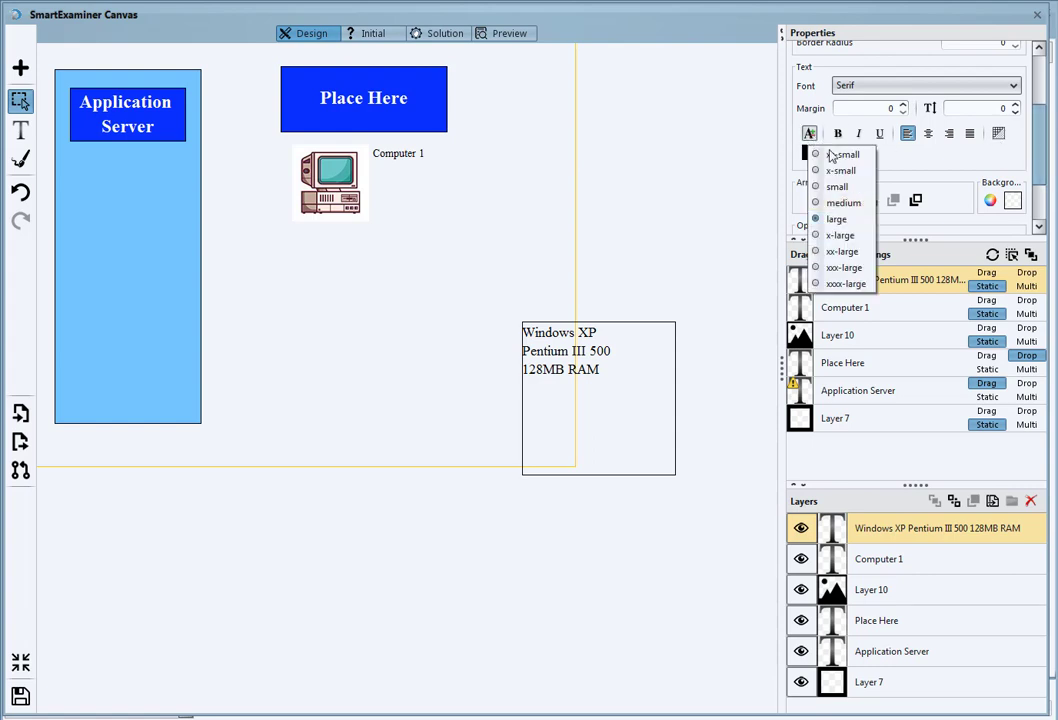
pyautogui.click(843, 203)
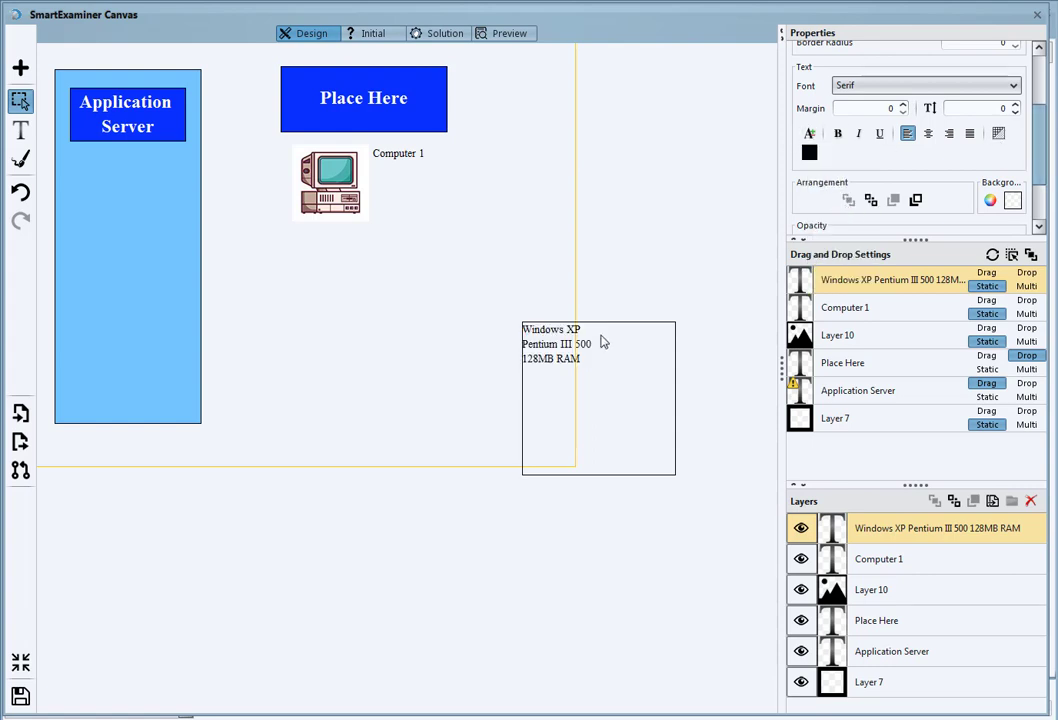
# Make the "Computer 1" text bold and set the specification text box's border to NONE.
pyautogui.click(411, 150)
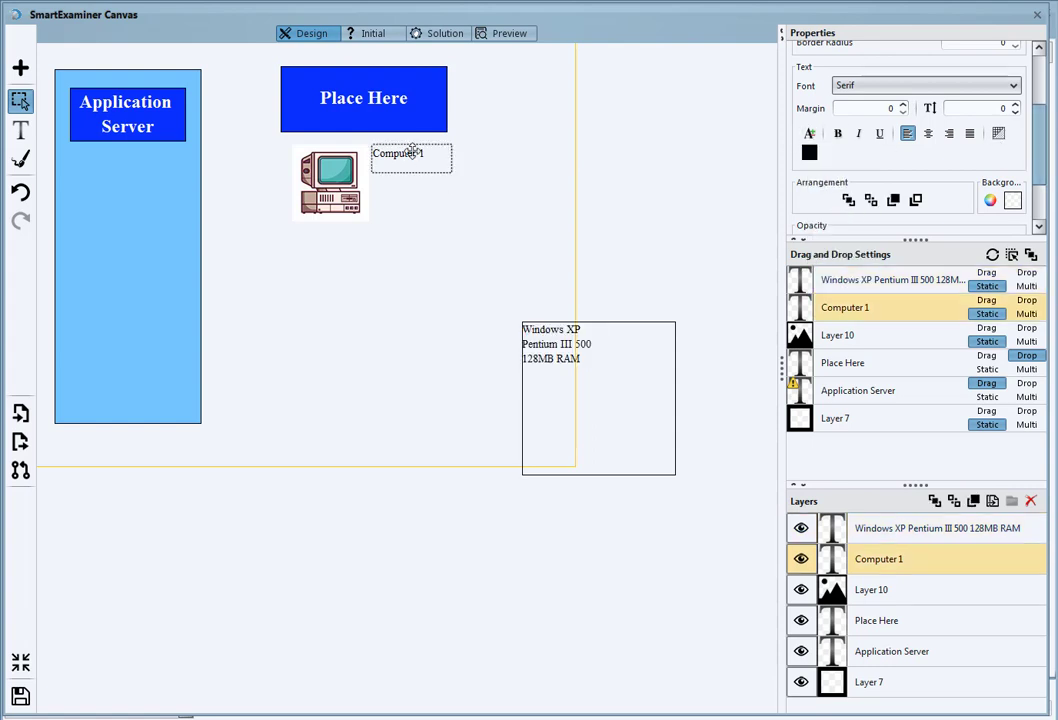
pyautogui.click(834, 133)
pyautogui.click(589, 347)
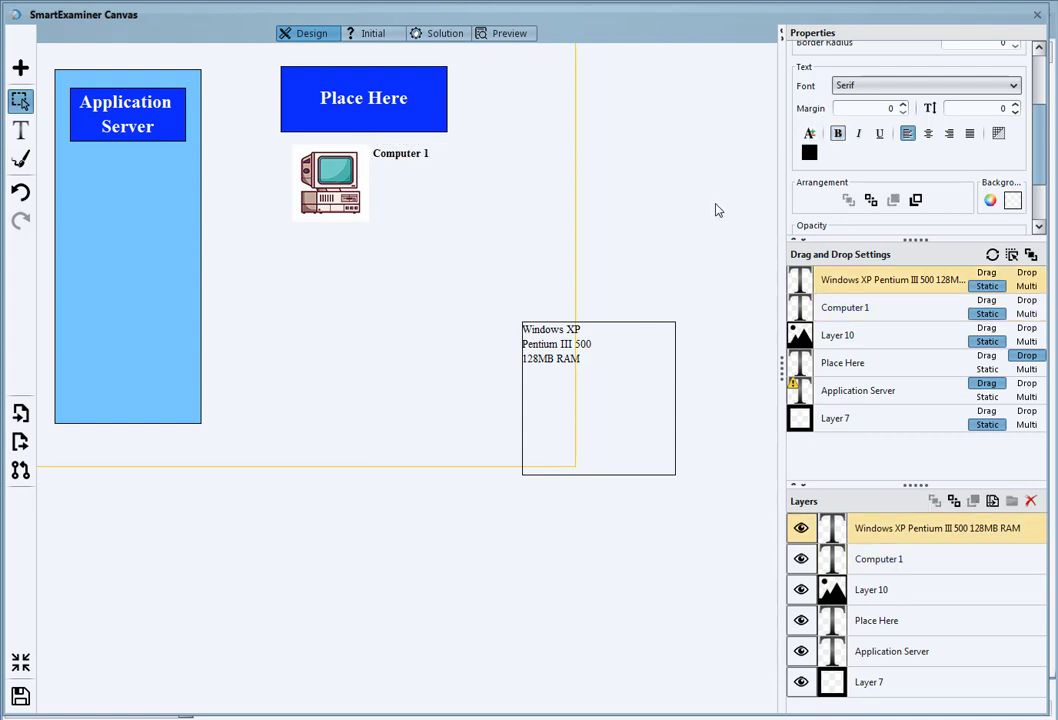
pyautogui.scroll(3, 1040, 101)
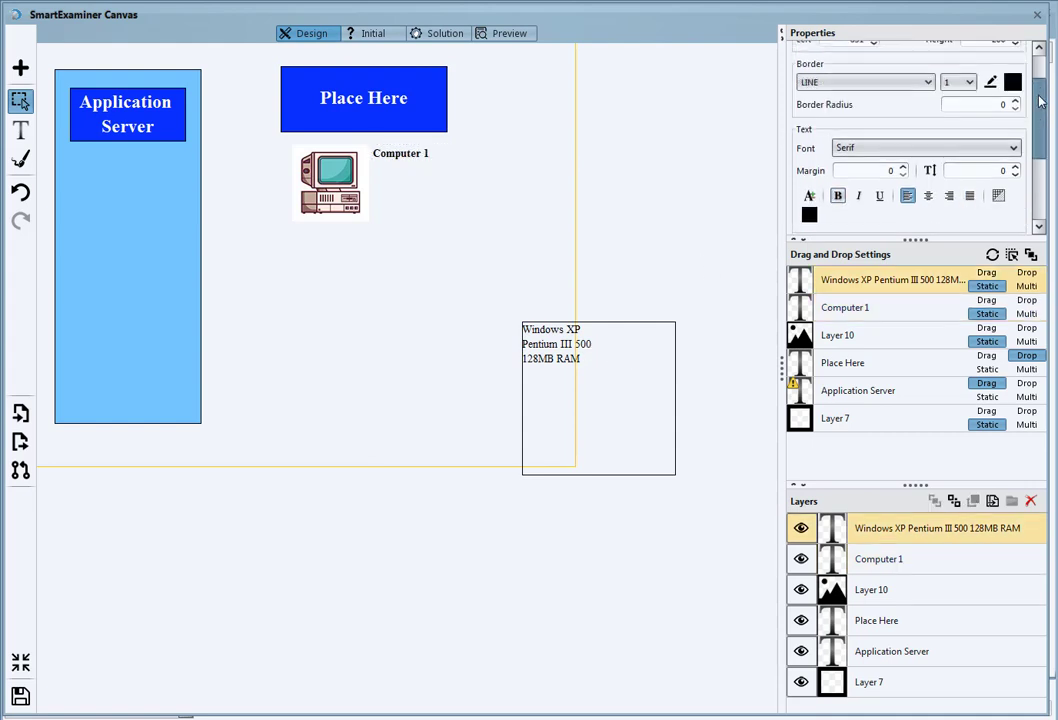
pyautogui.click(865, 82)
pyautogui.click(820, 97)
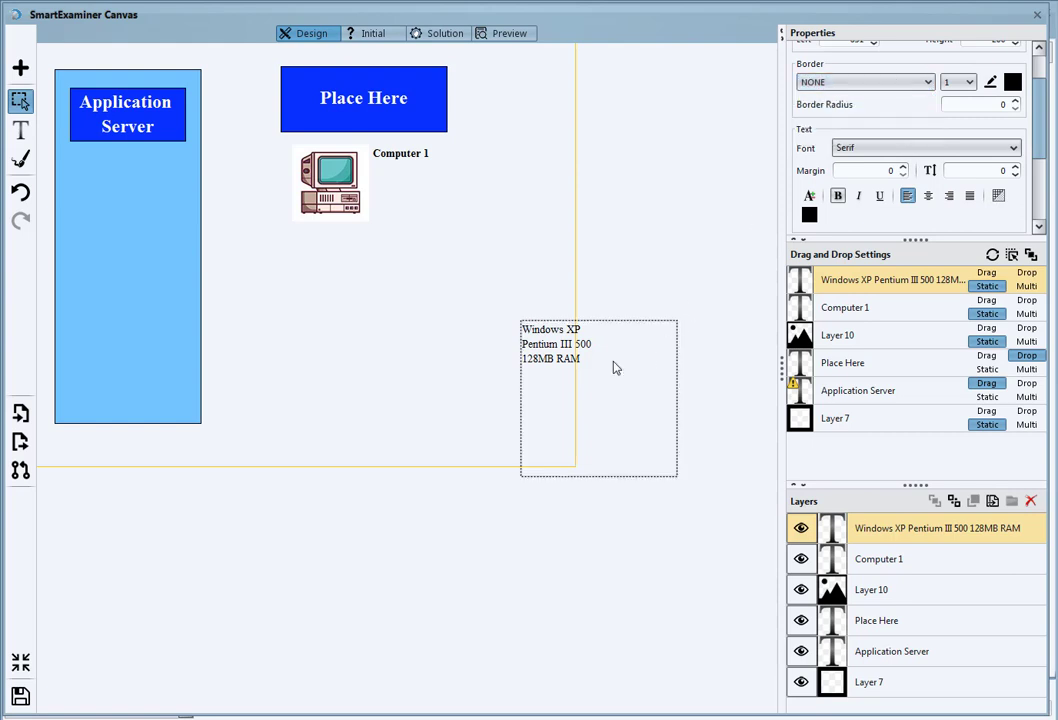
# Shrink the specification text box around its three lines and fit it below the "Computer 1" label beside the computer image.
pyautogui.moveTo(614, 366); pyautogui.dragTo(533, 340)
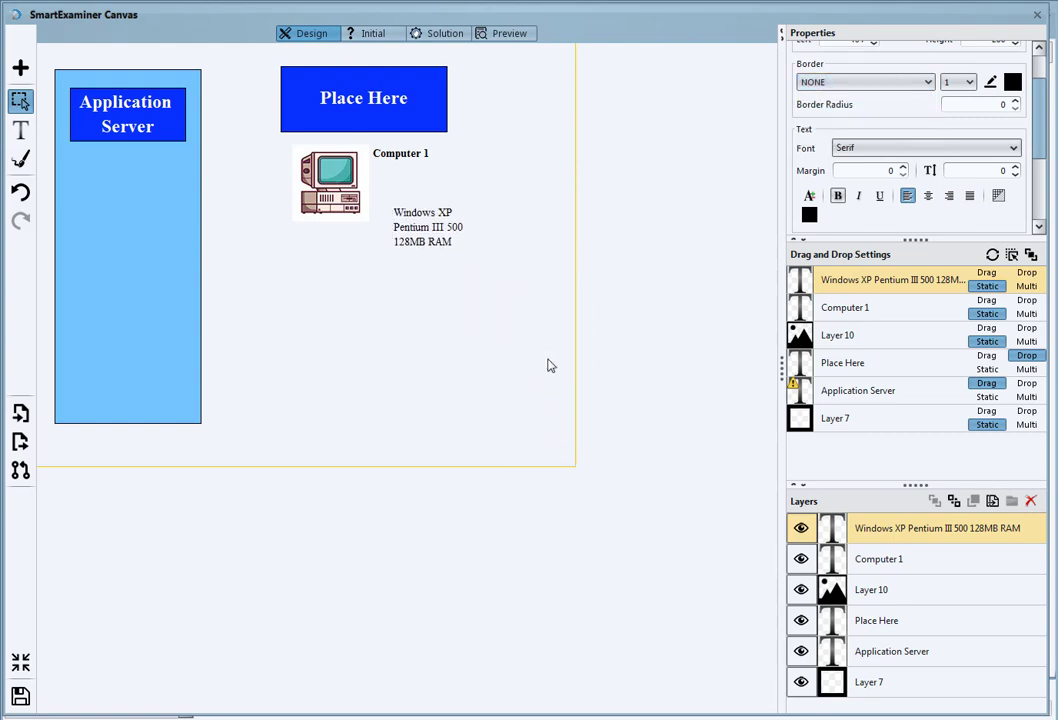
pyautogui.moveTo(546, 357); pyautogui.dragTo(476, 246)
pyautogui.moveTo(418, 220); pyautogui.dragTo(401, 191)
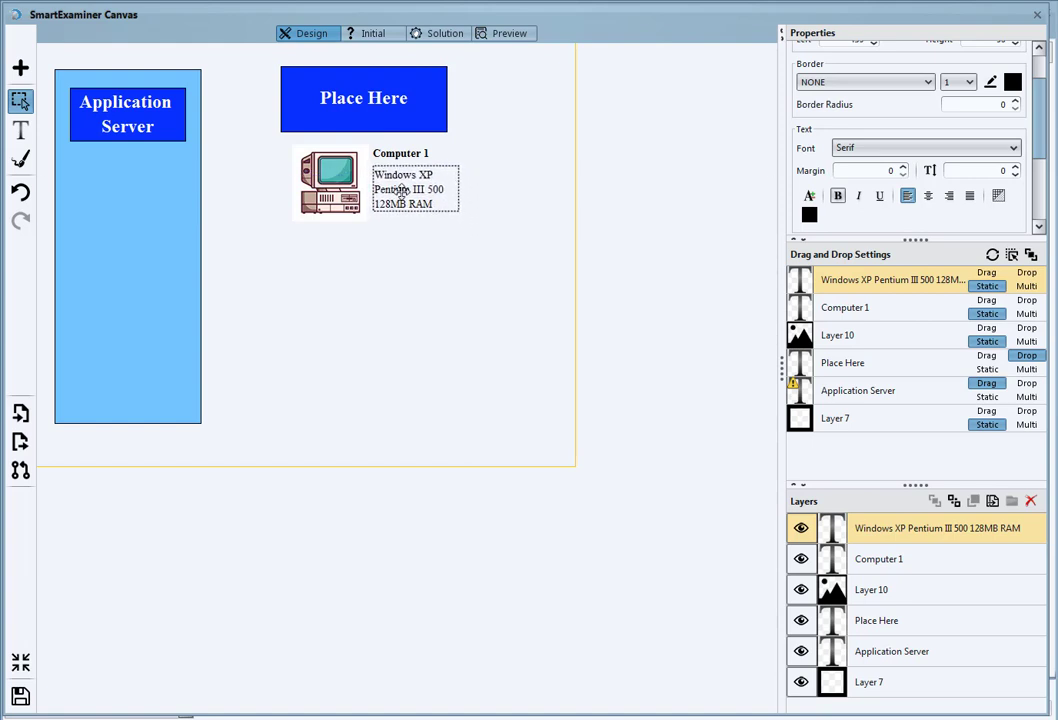
pyautogui.click(333, 185)
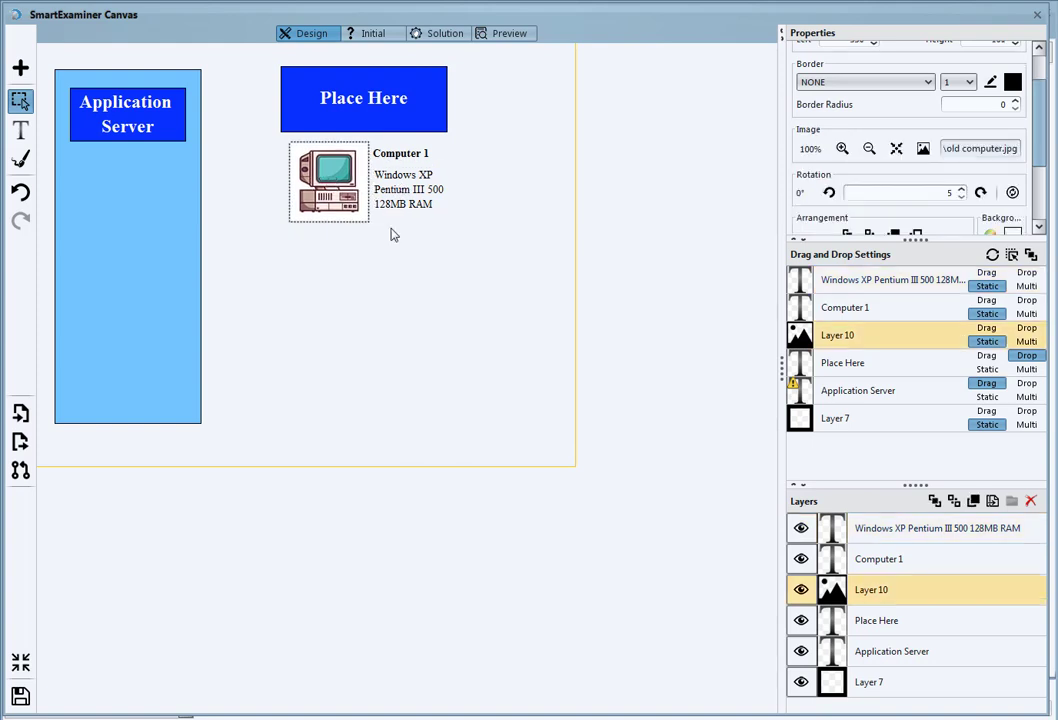
# Group the computer image with its two text boxes and align the group directly under the "Place Here" box.
pyautogui.moveTo(214, 116); pyautogui.dragTo(517, 229)
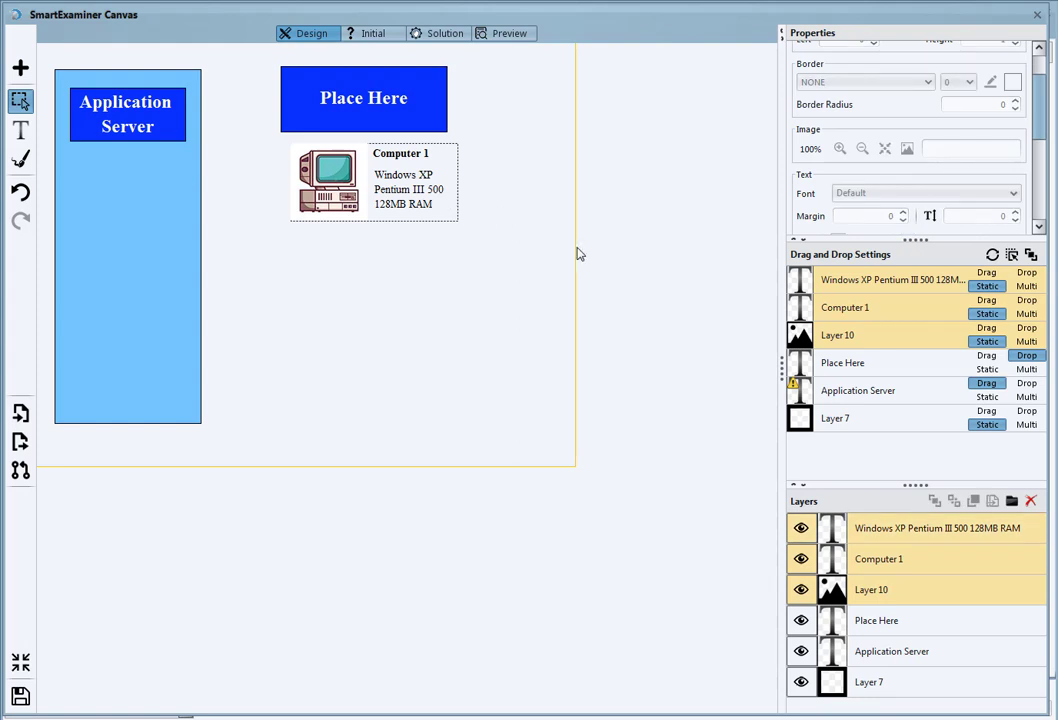
pyautogui.click(1011, 502)
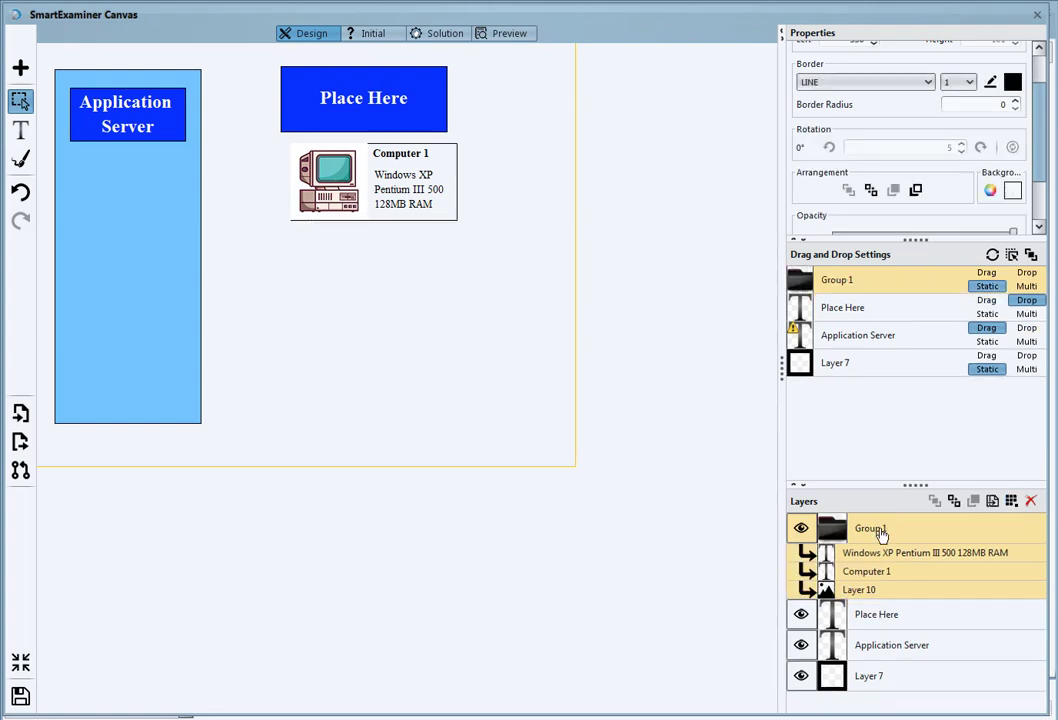
pyautogui.moveTo(378, 180)
pyautogui.mouseDown()
pyautogui.moveTo(549, 192)
pyautogui.moveTo(366, 180)
pyautogui.mouseUp()
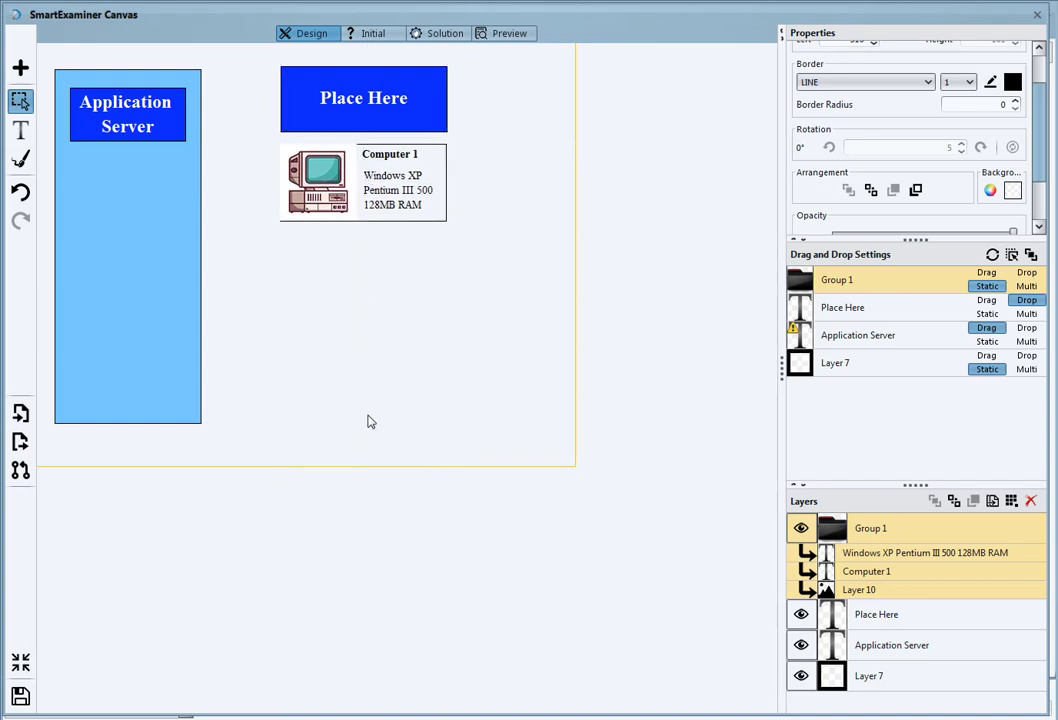
# Ungroup the computer image and its two text boxes and combine the three layers into a group again.
pyautogui.click(1011, 501)
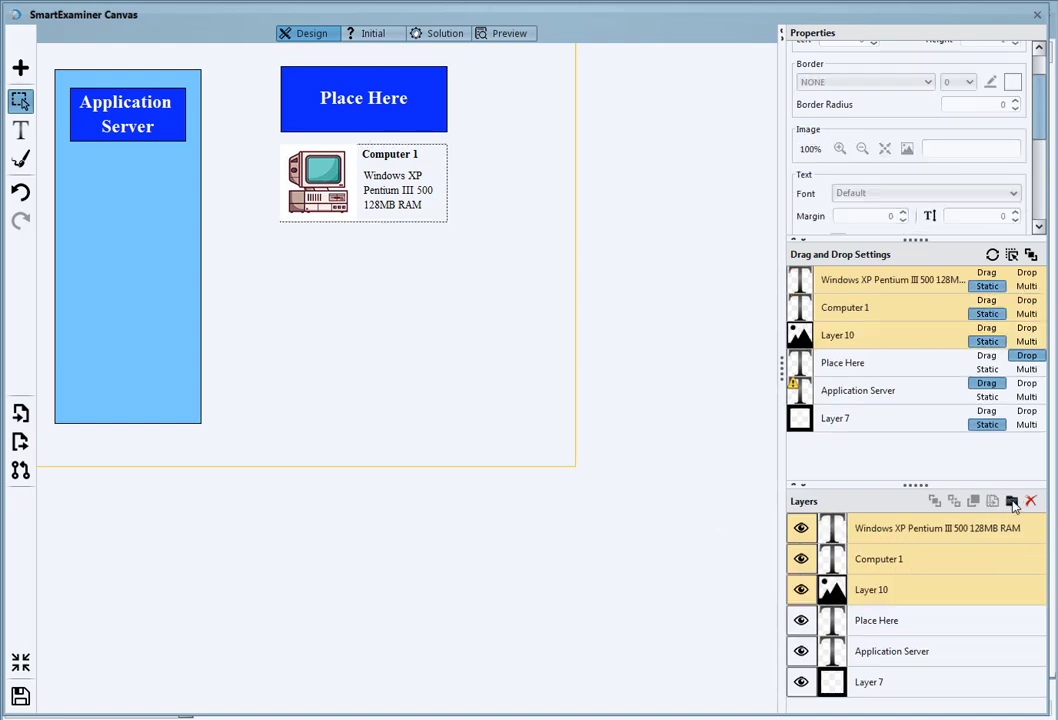
pyautogui.click(392, 179)
pyautogui.click(393, 164)
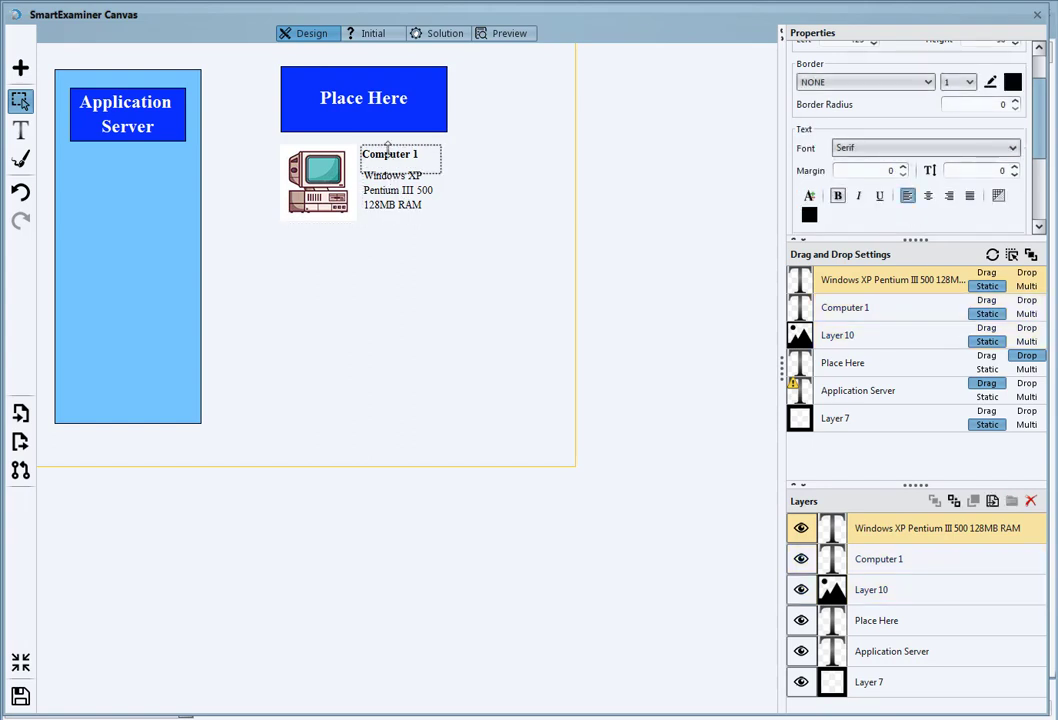
pyautogui.click(393, 180)
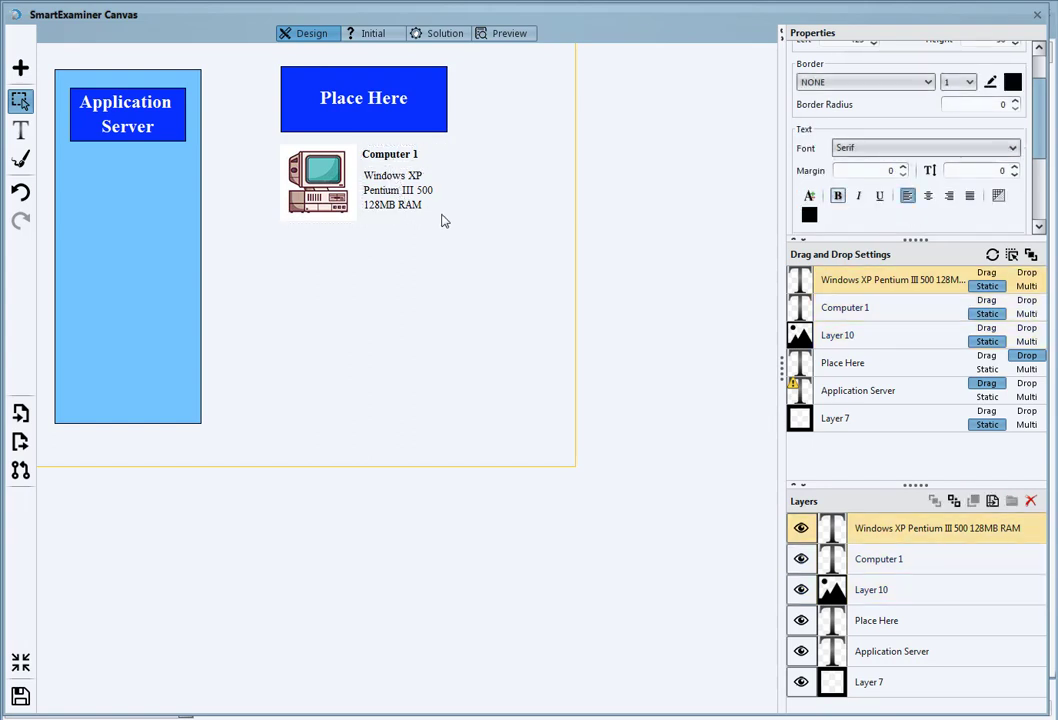
pyautogui.moveTo(247, 141); pyautogui.dragTo(434, 227)
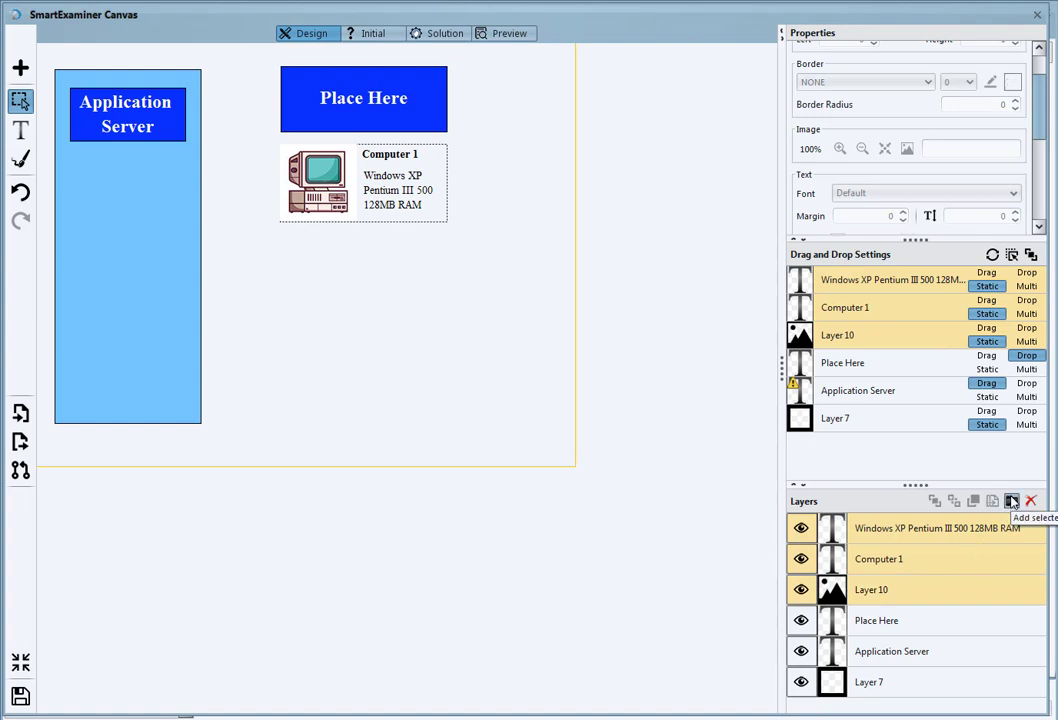
pyautogui.click(1012, 501)
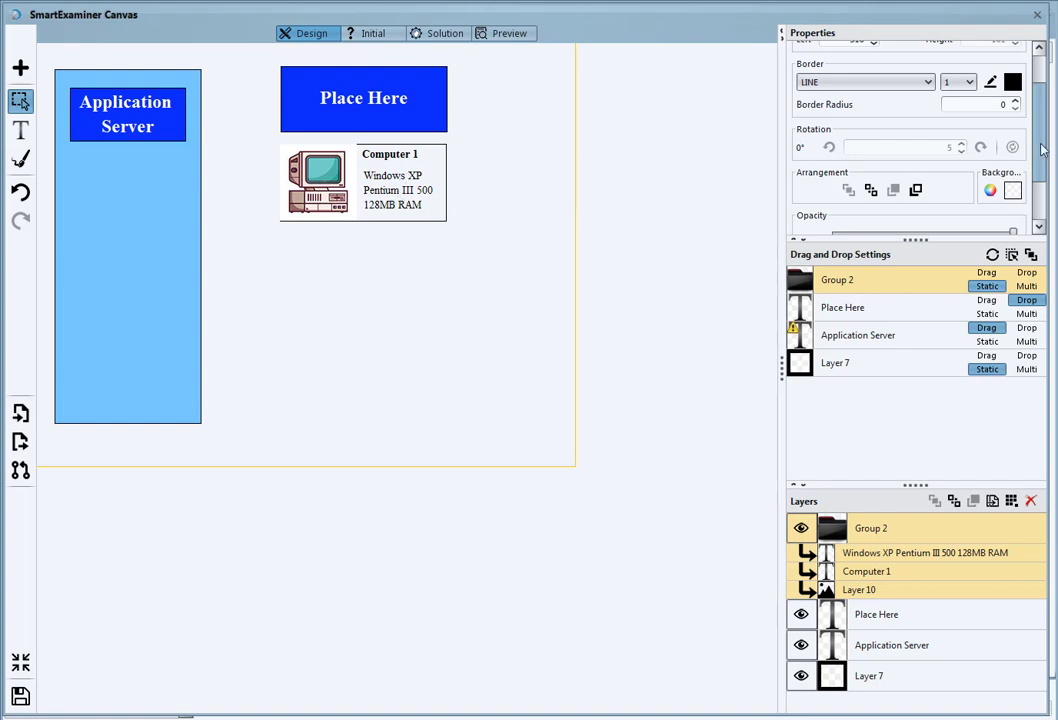
# Set the border of the computer image and labels group to NONE.
pyautogui.scroll(2, 1045, 148)
pyautogui.click(865, 134)
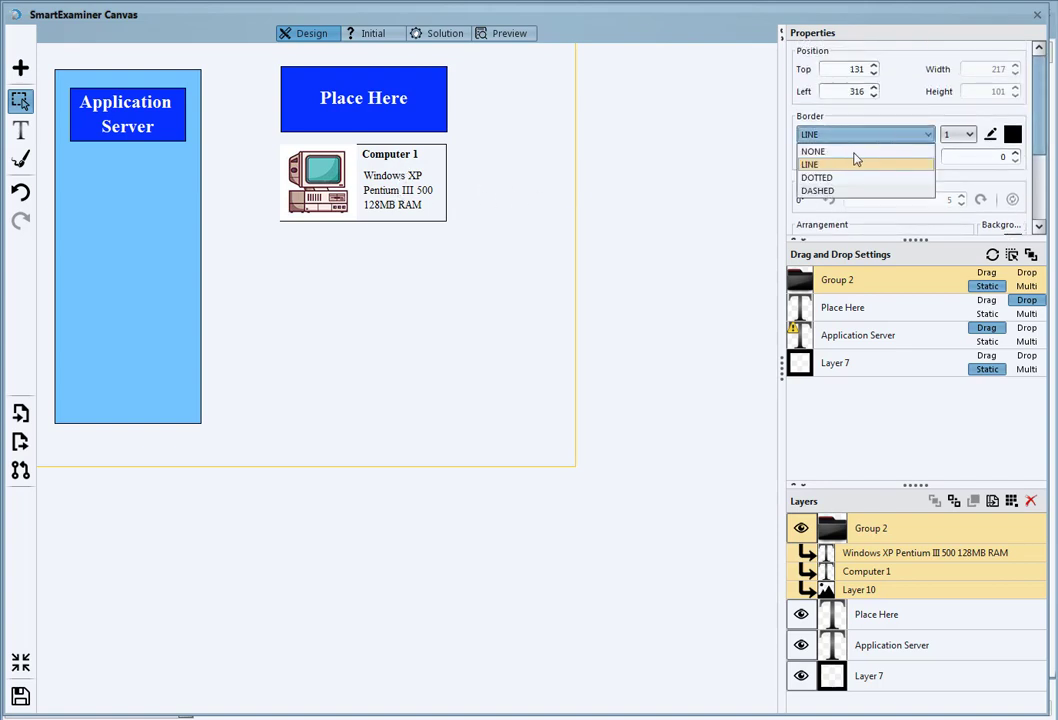
pyautogui.click(848, 147)
pyautogui.click(447, 215)
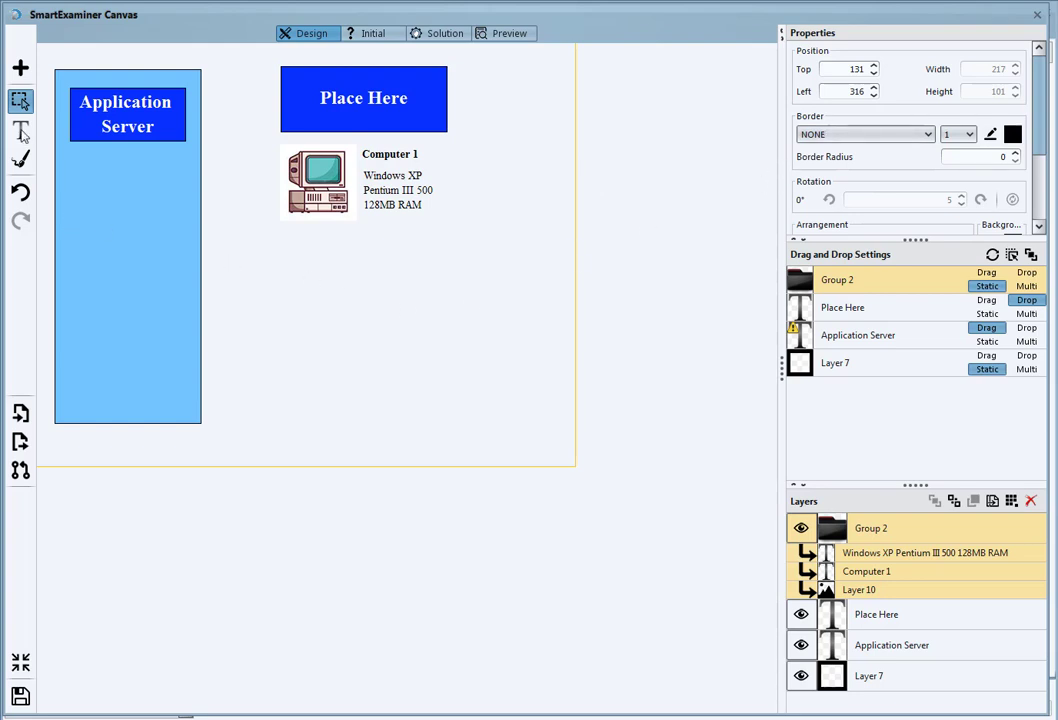
# Insert a horizontal line shape, duplicate it, and spread the two 200 by 200 shapes apart below the computer group.
pyautogui.click(20, 68)
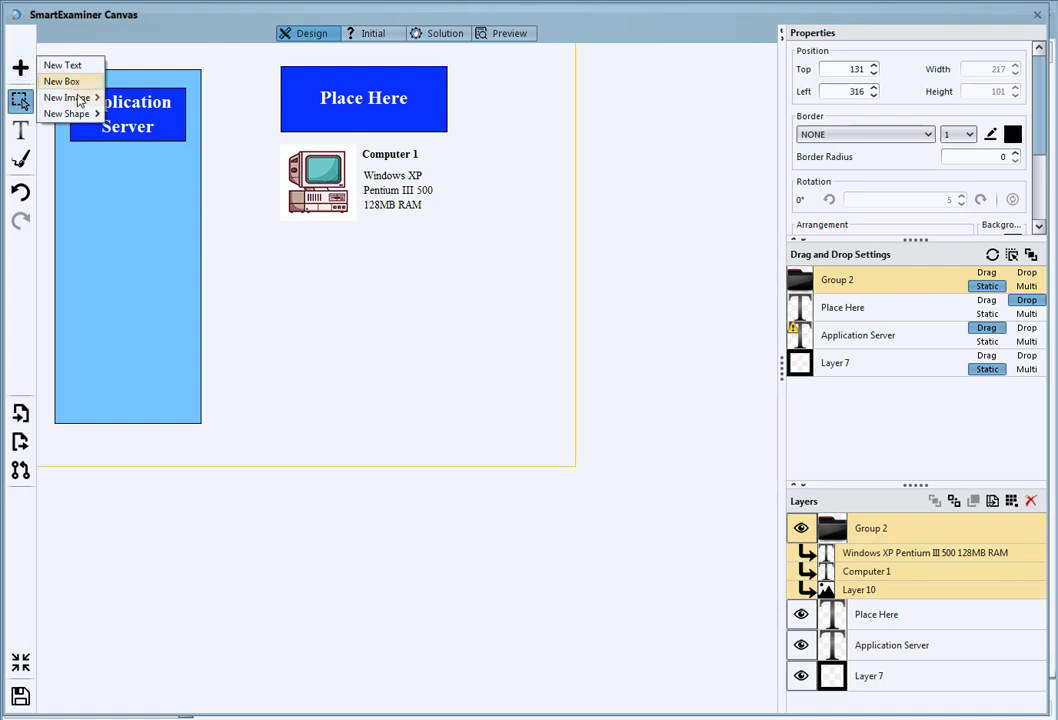
pyautogui.moveTo(82, 116)
pyautogui.click(143, 132)
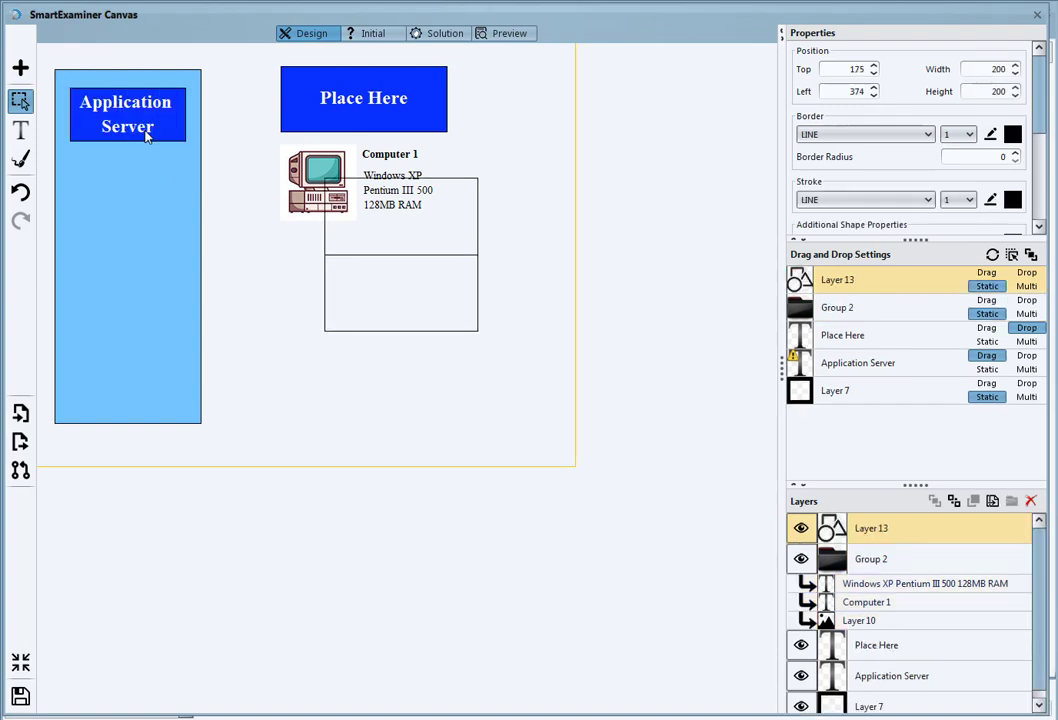
pyautogui.moveTo(383, 243); pyautogui.dragTo(379, 287)
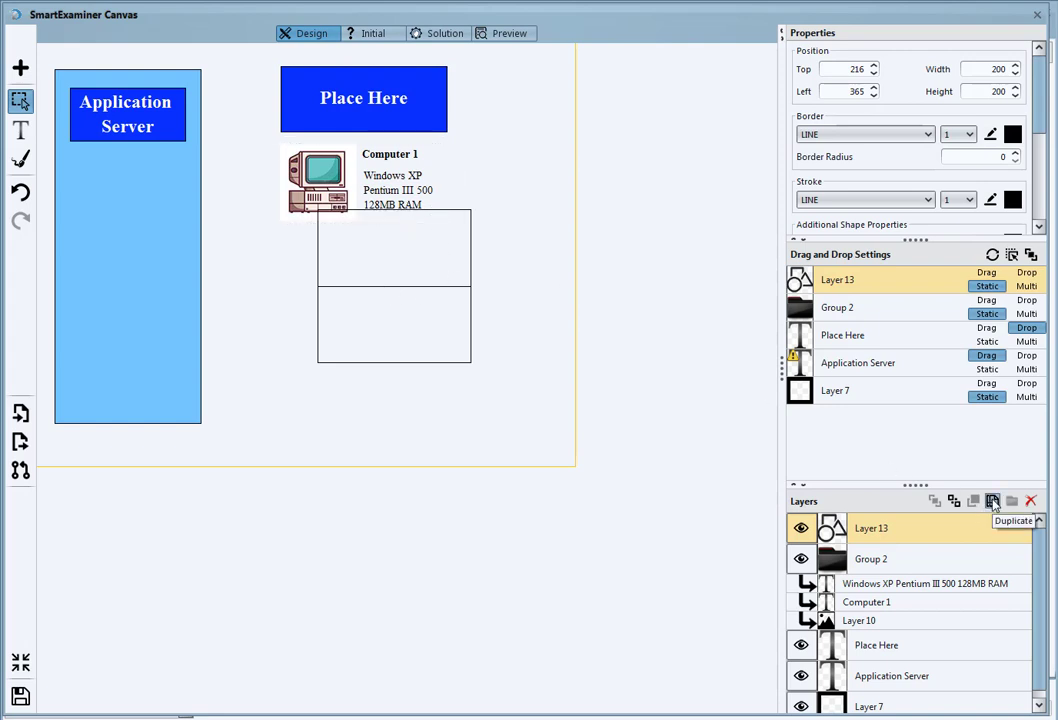
pyautogui.click(992, 501)
pyautogui.moveTo(461, 309); pyautogui.dragTo(432, 461)
pyautogui.moveTo(418, 295); pyautogui.dragTo(545, 292)
# Rotate the original line shape by 90° and narrow its box to about 31 wide.
pyautogui.moveTo(1044, 108); pyautogui.dragTo(1040, 159)
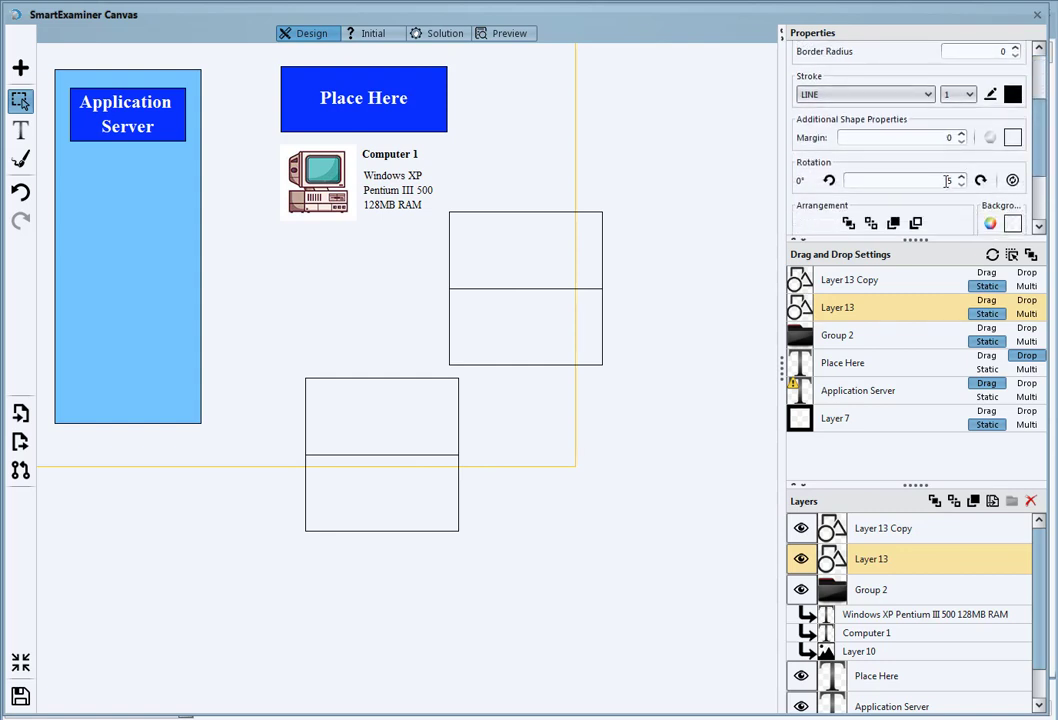
pyautogui.click(980, 180)
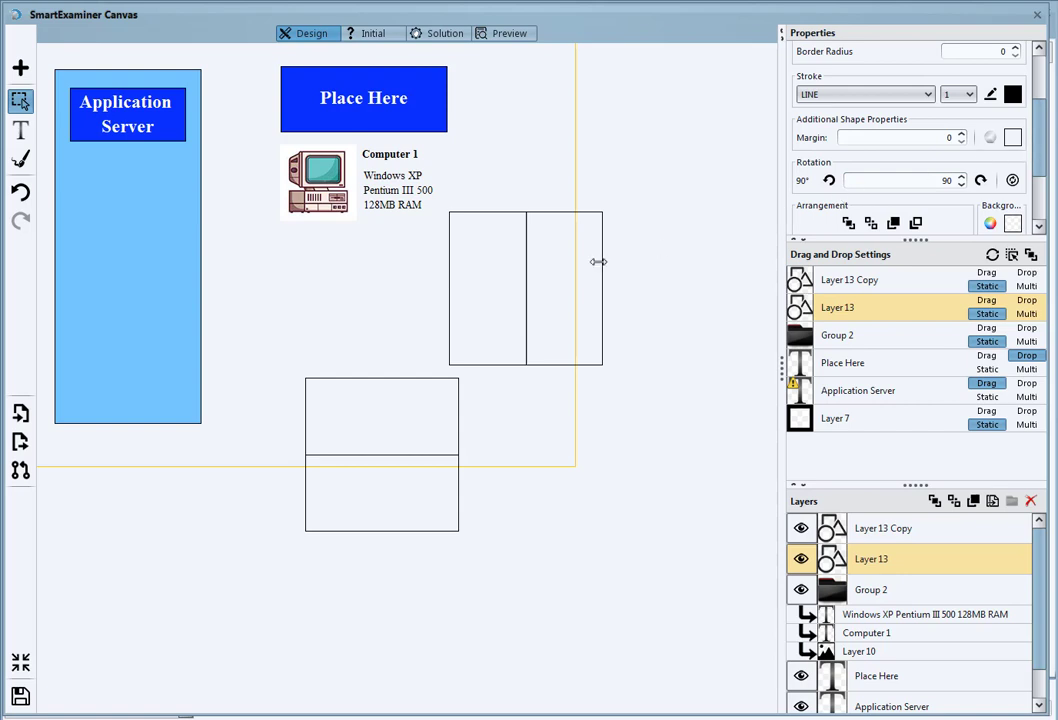
pyautogui.moveTo(598, 266); pyautogui.dragTo(470, 265)
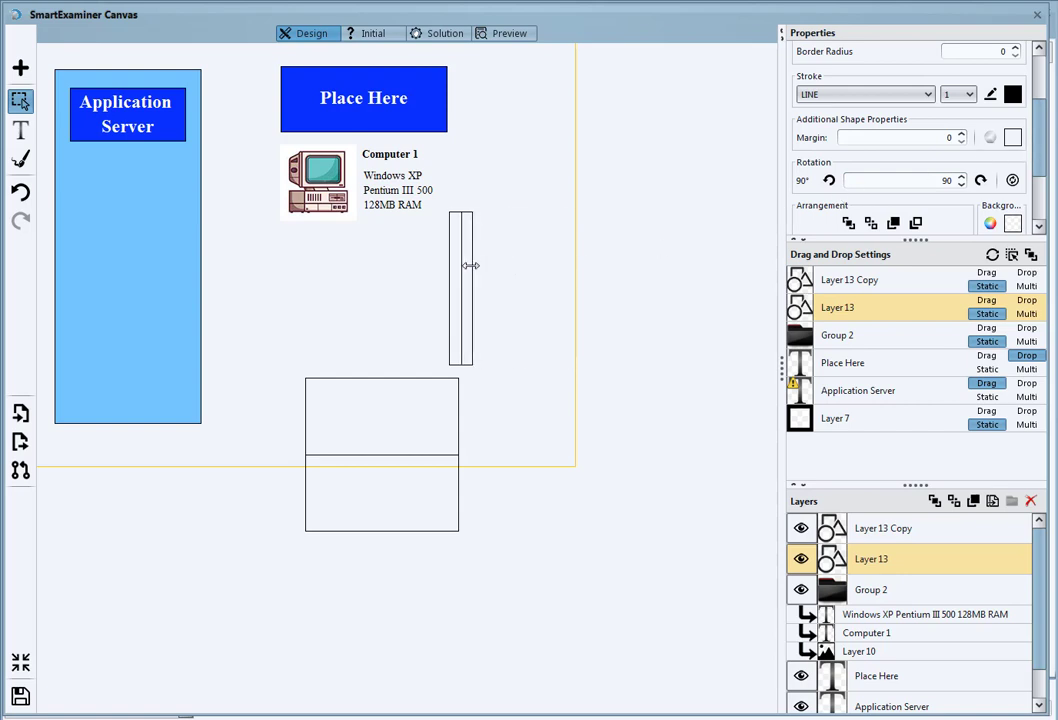
# Set the vertical line's stroke width to 2 and move it directly beneath the computer image.
pyautogui.click(966, 95)
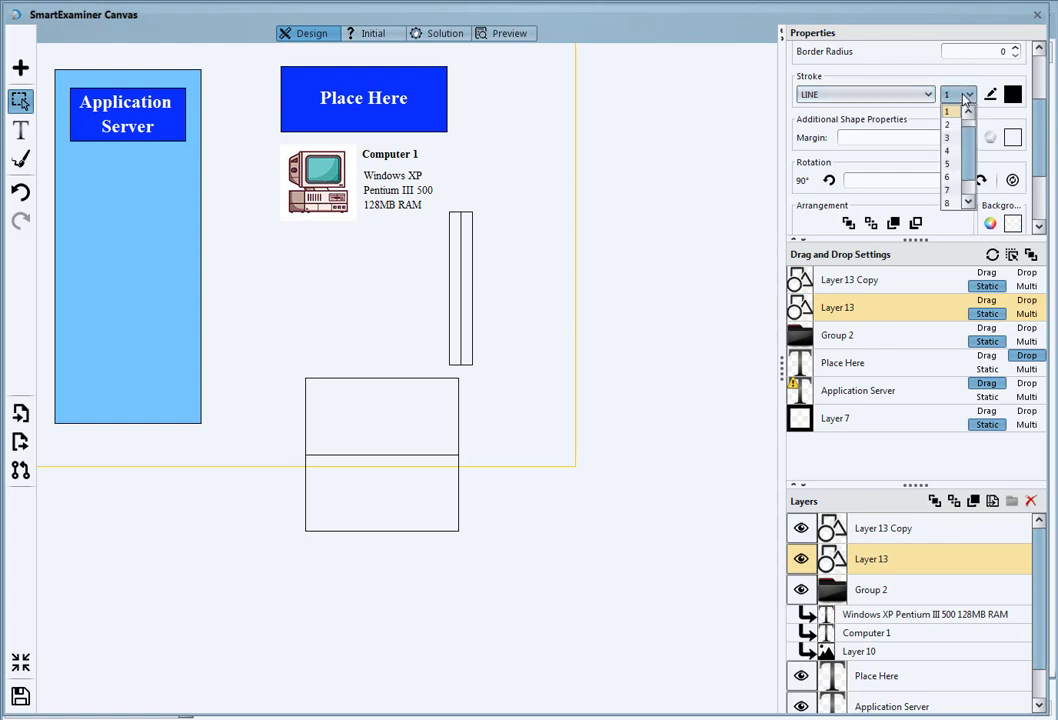
pyautogui.click(952, 125)
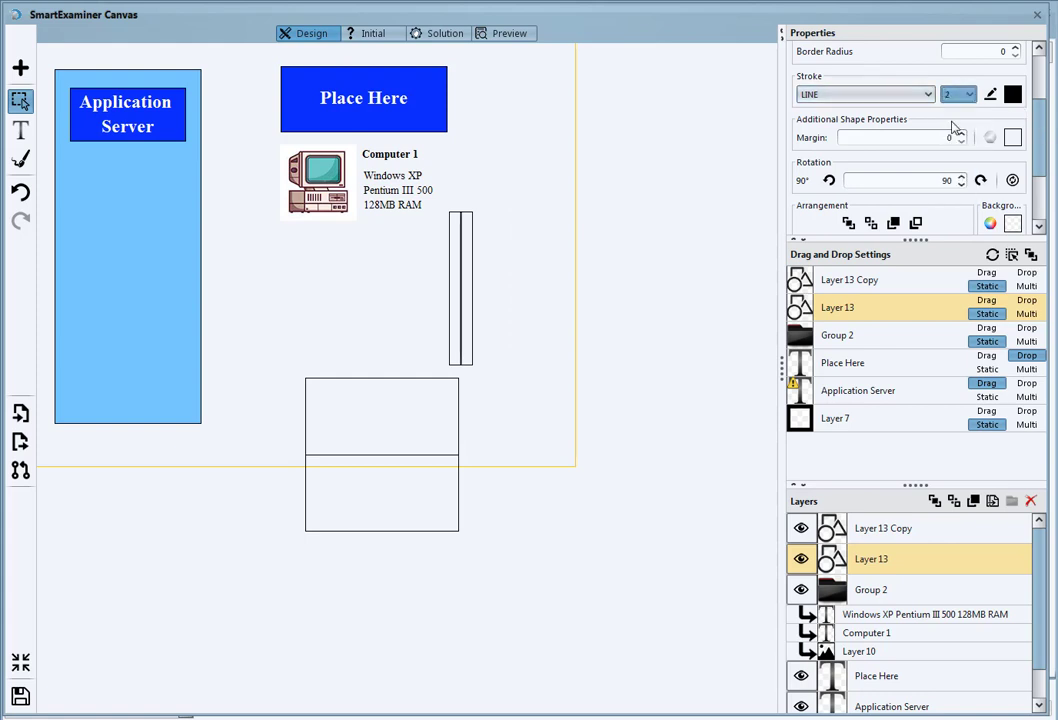
pyautogui.click(462, 265)
pyautogui.moveTo(462, 270); pyautogui.dragTo(323, 276)
# Keep the vertical line's stroke style as LINE and set its surrounding border to NONE.
pyautogui.click(900, 94)
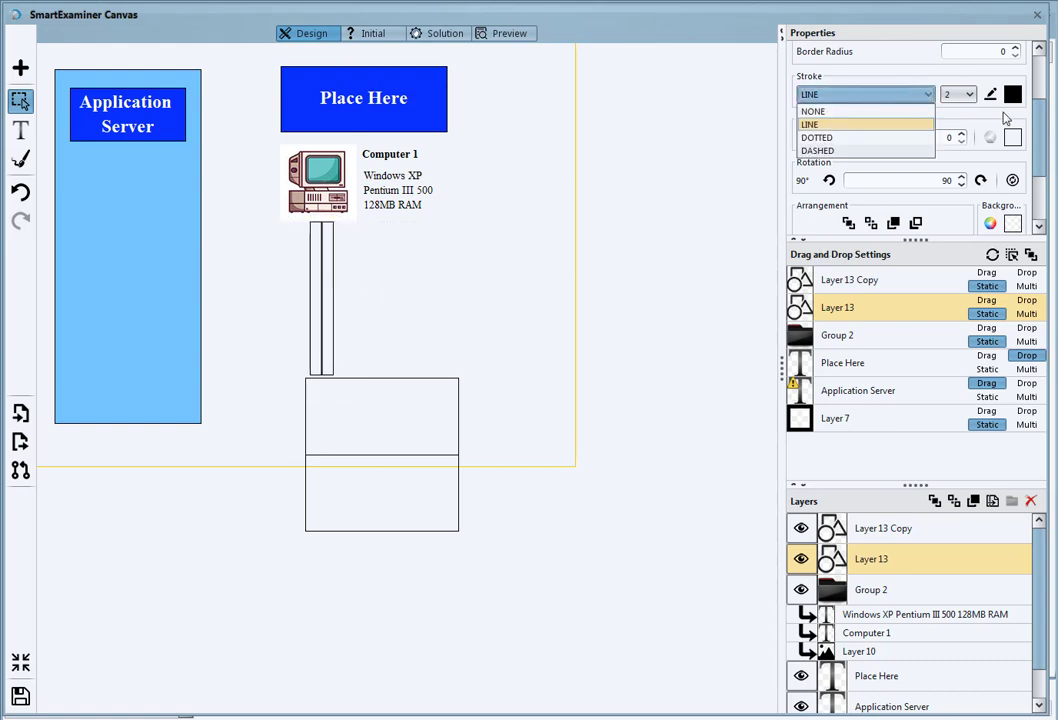
pyautogui.click(860, 122)
pyautogui.scroll(2, 1038, 108)
pyautogui.scroll(1, 1038, 108)
pyautogui.click(865, 117)
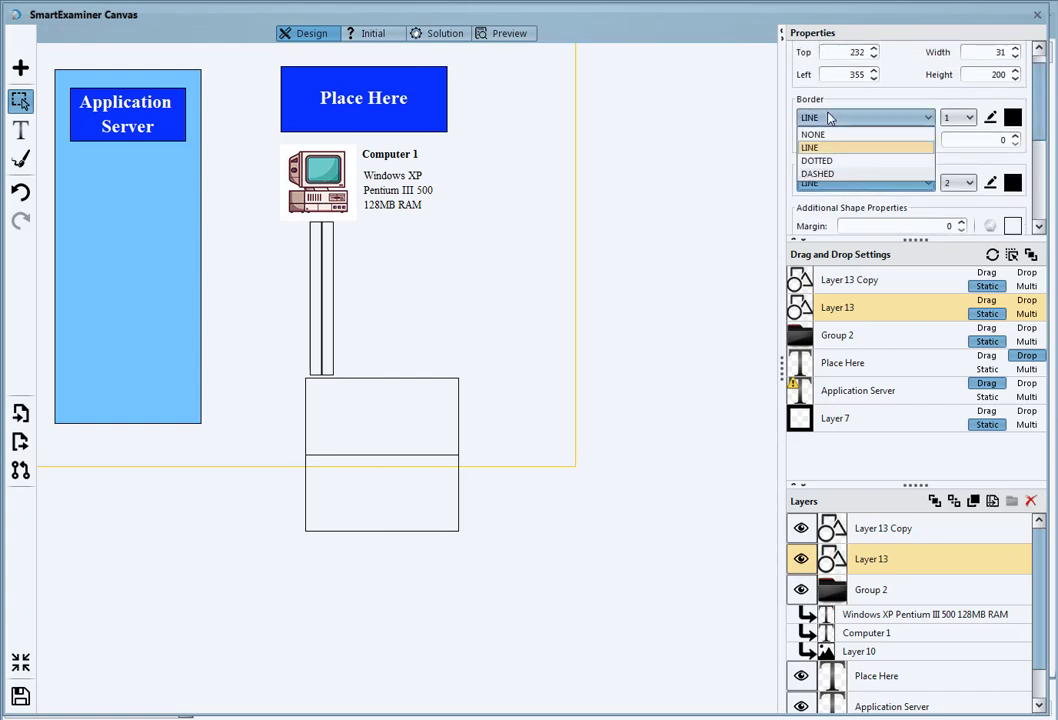
pyautogui.click(840, 134)
pyautogui.moveTo(326, 265); pyautogui.dragTo(326, 262)
# Place the duplicate line shape beside the vertical line with its height reduced to about 25, and set its border to NONE.
pyautogui.moveTo(393, 443); pyautogui.dragTo(438, 294)
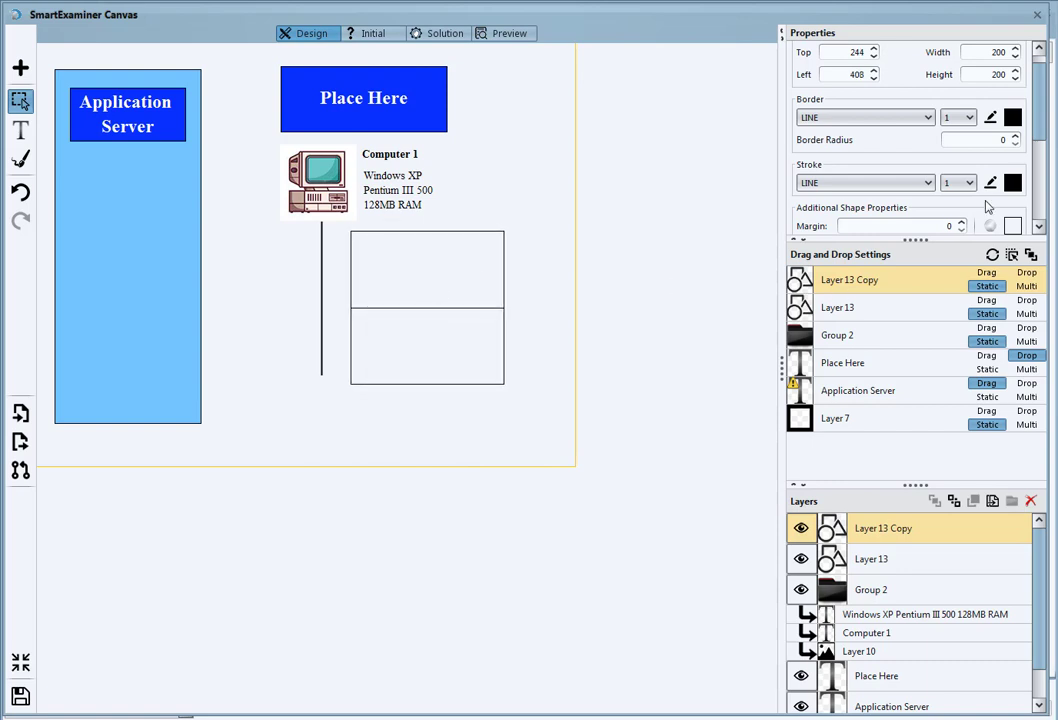
pyautogui.moveTo(412, 236); pyautogui.dragTo(413, 279)
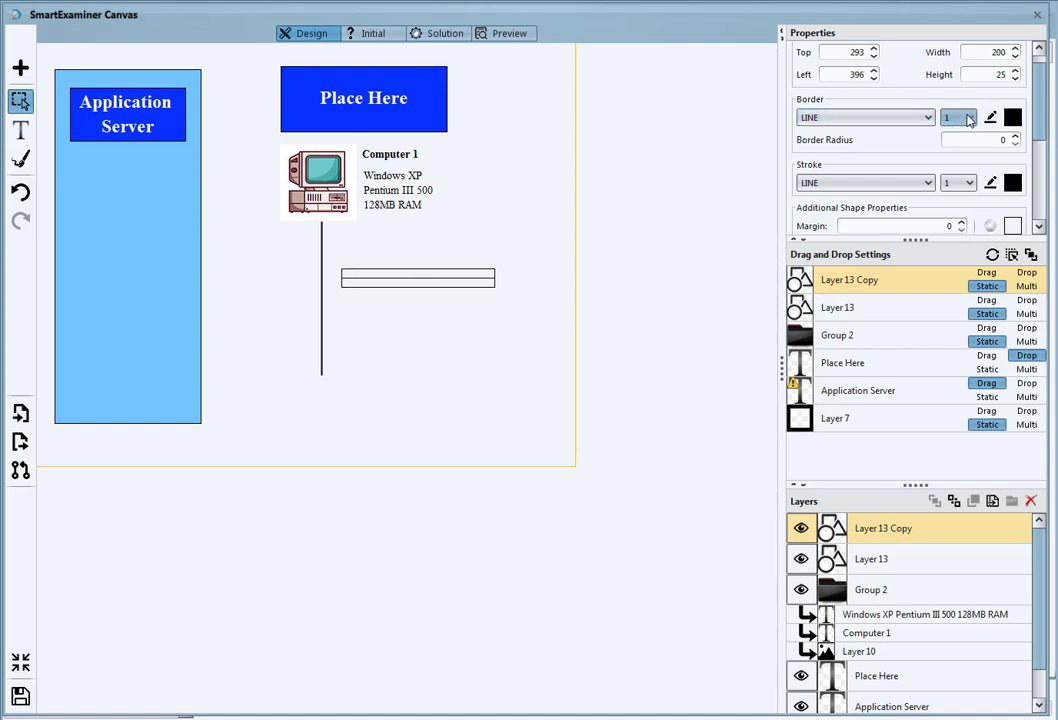
pyautogui.click(885, 117)
pyautogui.click(858, 133)
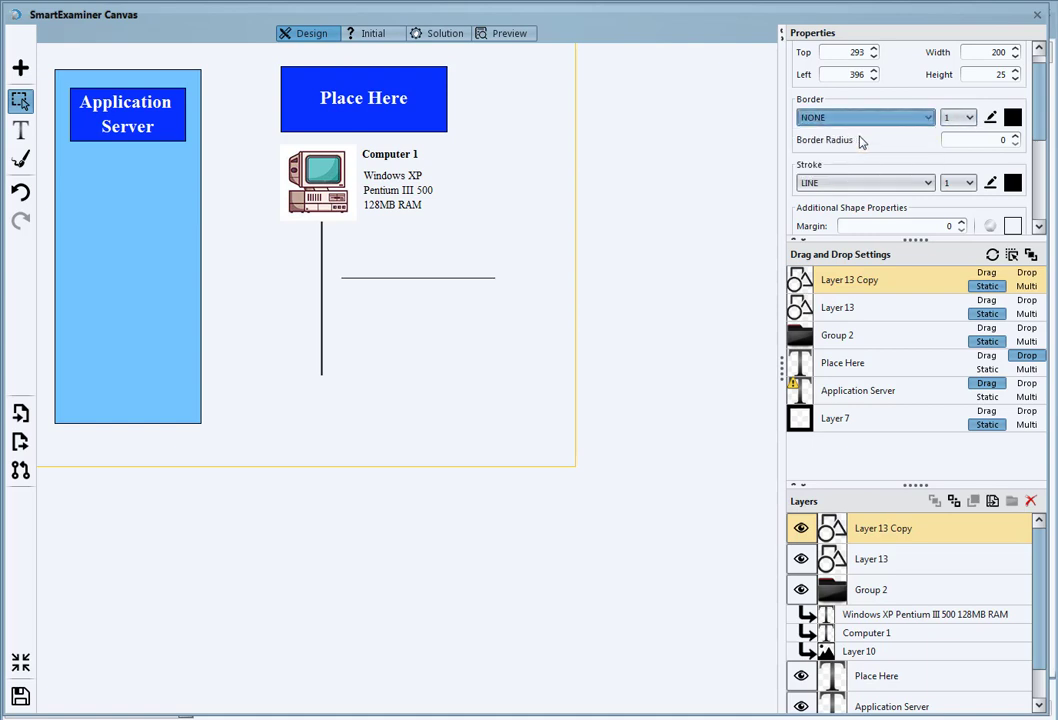
# Set the horizontal line's stroke width to 2, join it to the vertical line's middle and widen it to about 335.
pyautogui.click(966, 182)
pyautogui.click(951, 214)
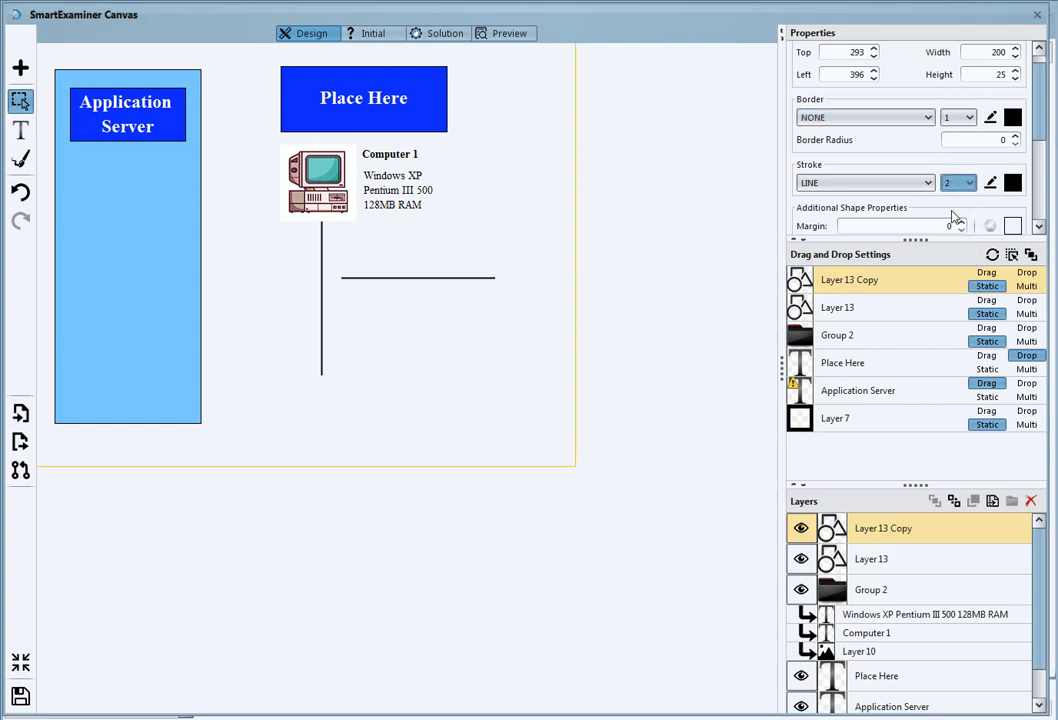
pyautogui.moveTo(456, 278); pyautogui.dragTo(578, 293)
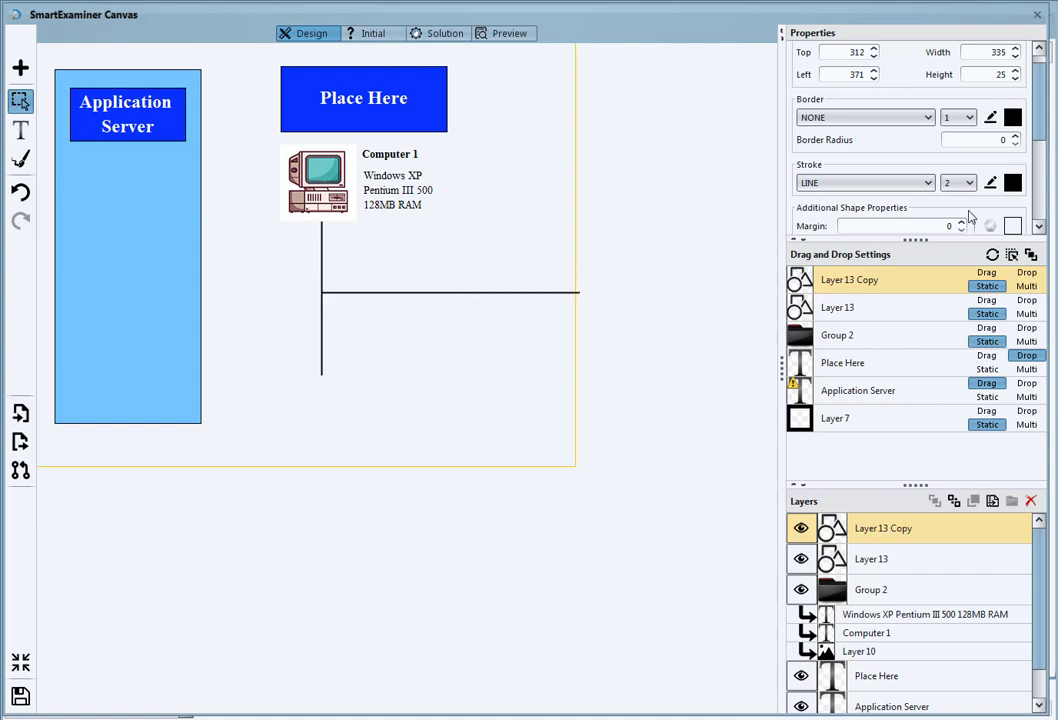
# Add a new text layer to the canvas reading "Ethernet Connection".
pyautogui.click(18, 131)
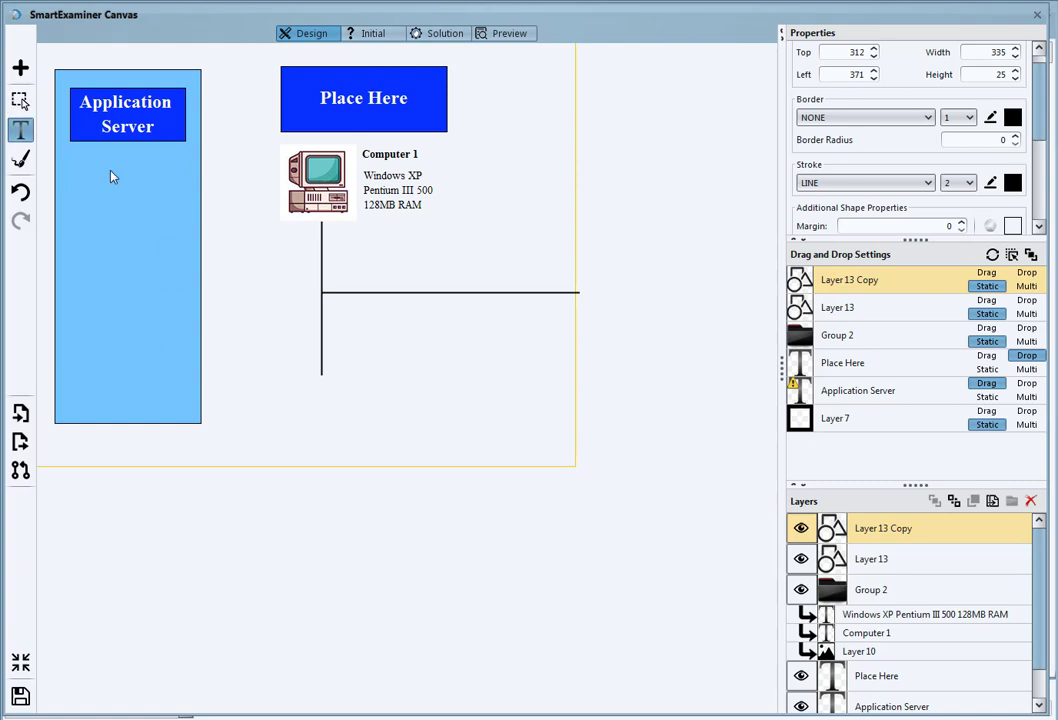
pyautogui.click(20, 67)
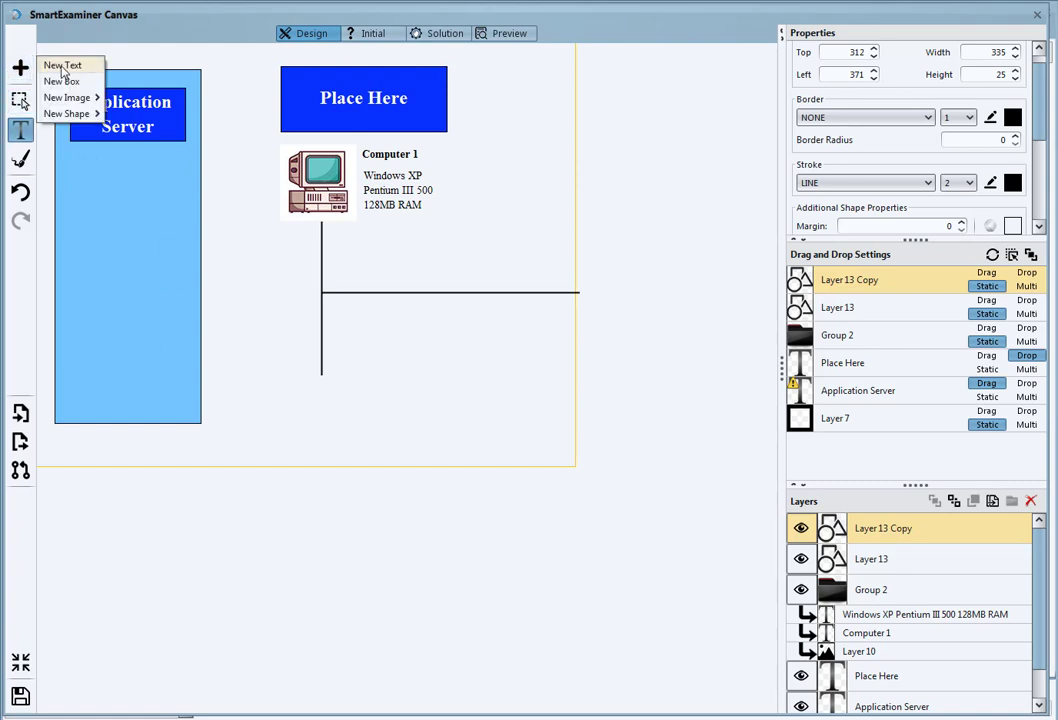
pyautogui.click(61, 67)
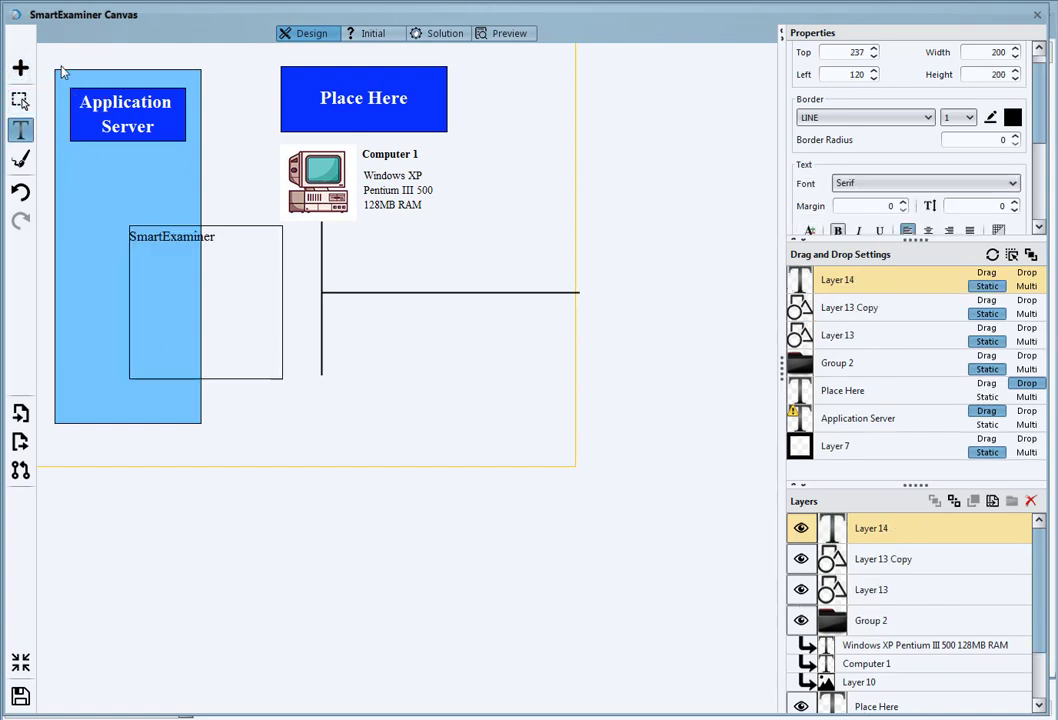
pyautogui.doubleClick(150, 234)
pyautogui.write('Ethernet Connection')
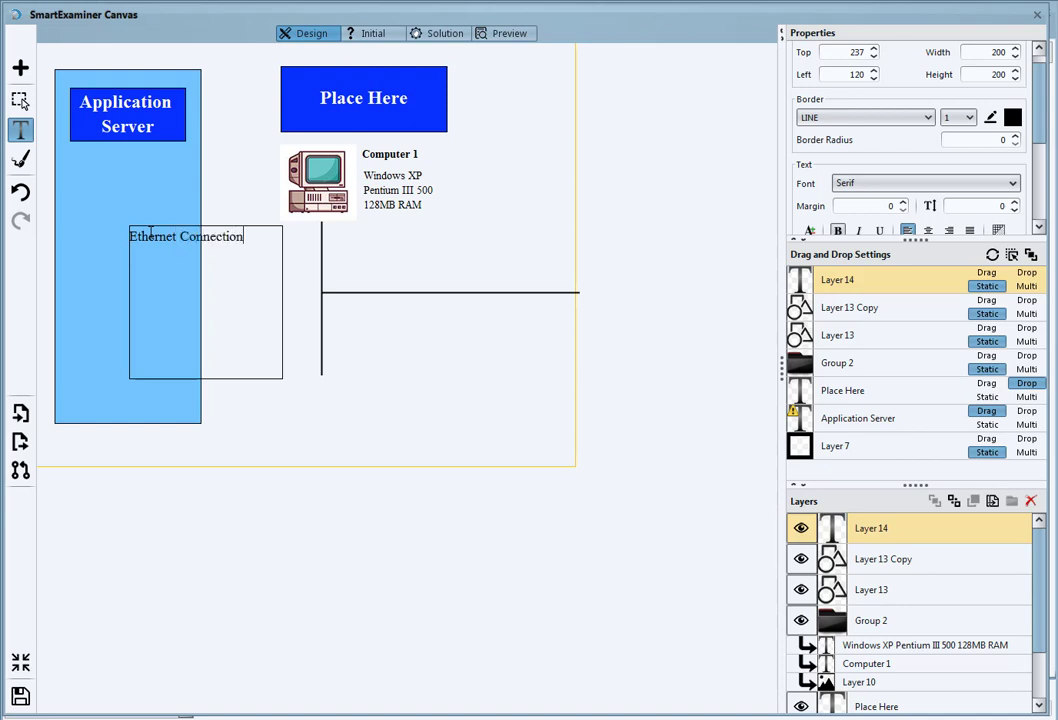
# Place the Ethernet Connection text just above the horizontal line, with its height reduced to about 33 and its border set to NONE.
pyautogui.click(20, 100)
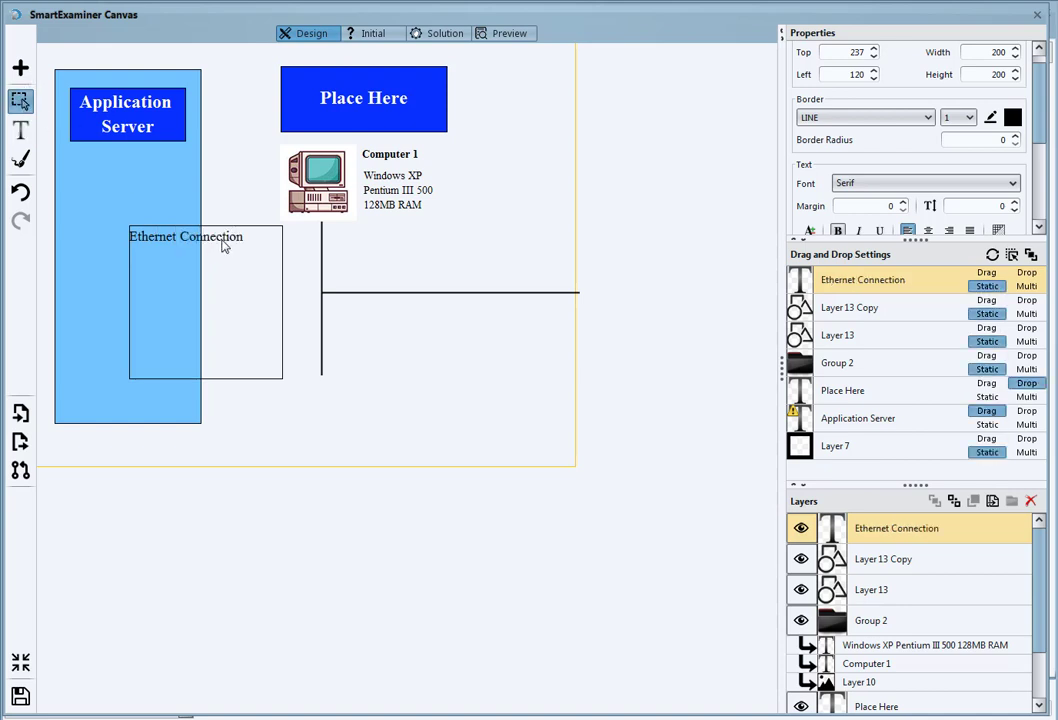
pyautogui.moveTo(224, 246); pyautogui.dragTo(479, 284)
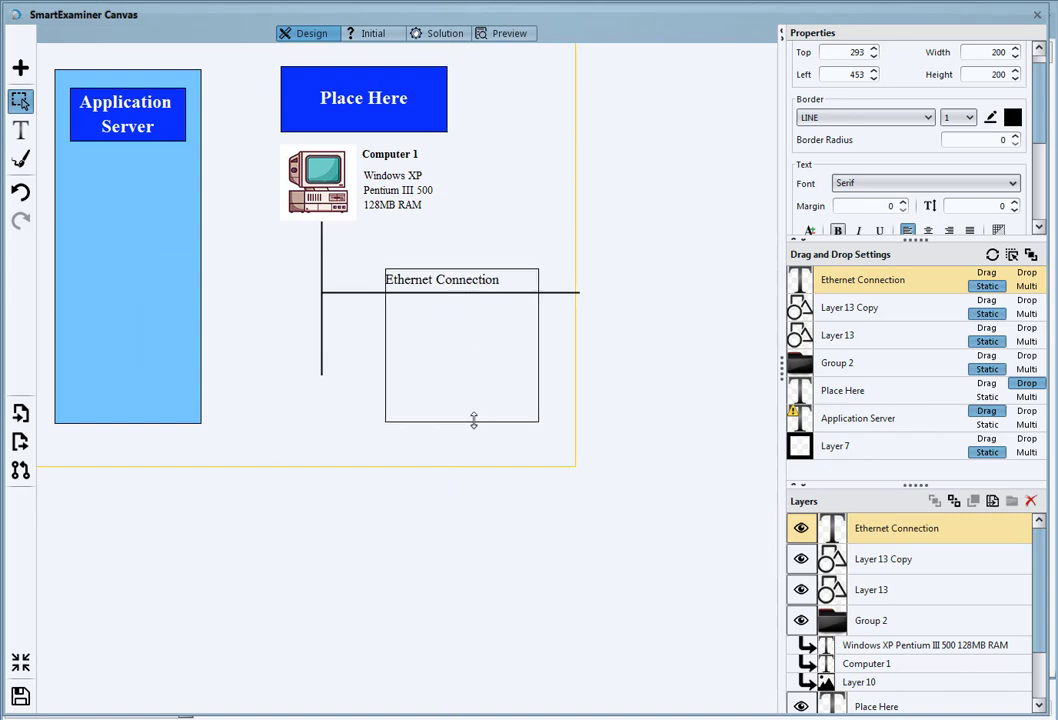
pyautogui.moveTo(474, 421); pyautogui.dragTo(463, 293)
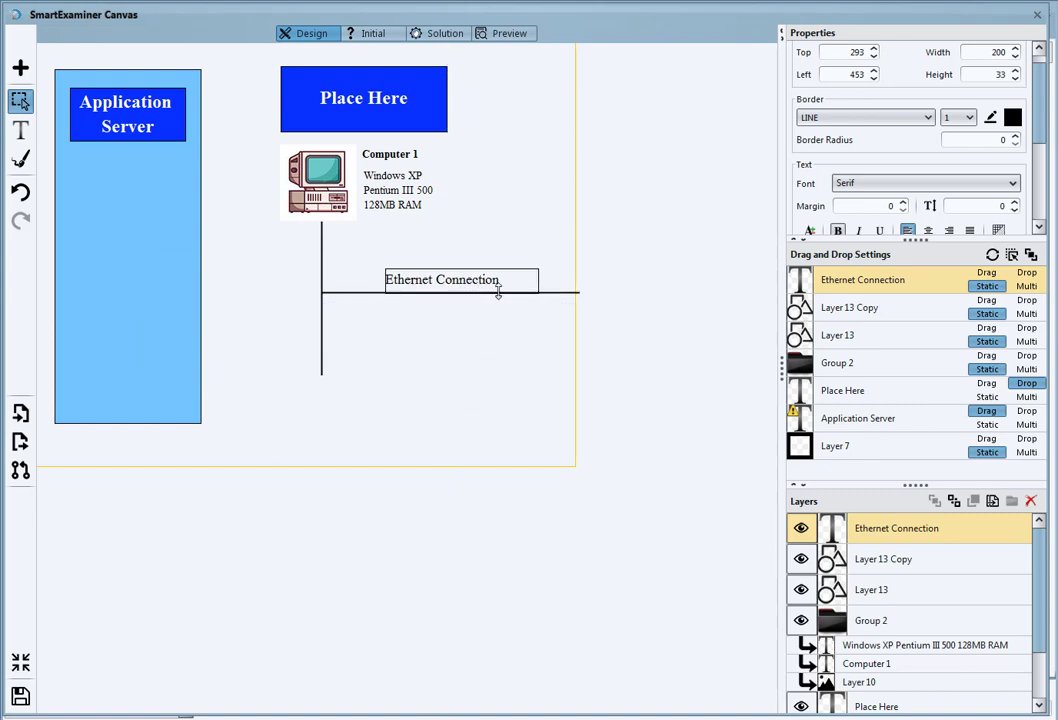
pyautogui.click(838, 118)
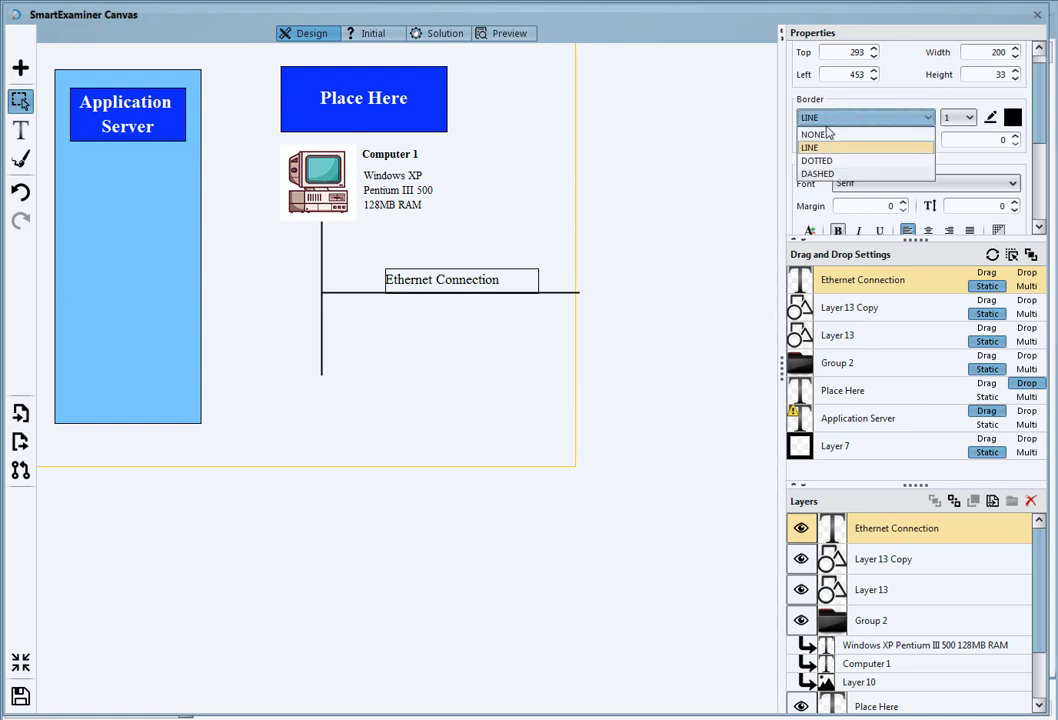
pyautogui.click(824, 135)
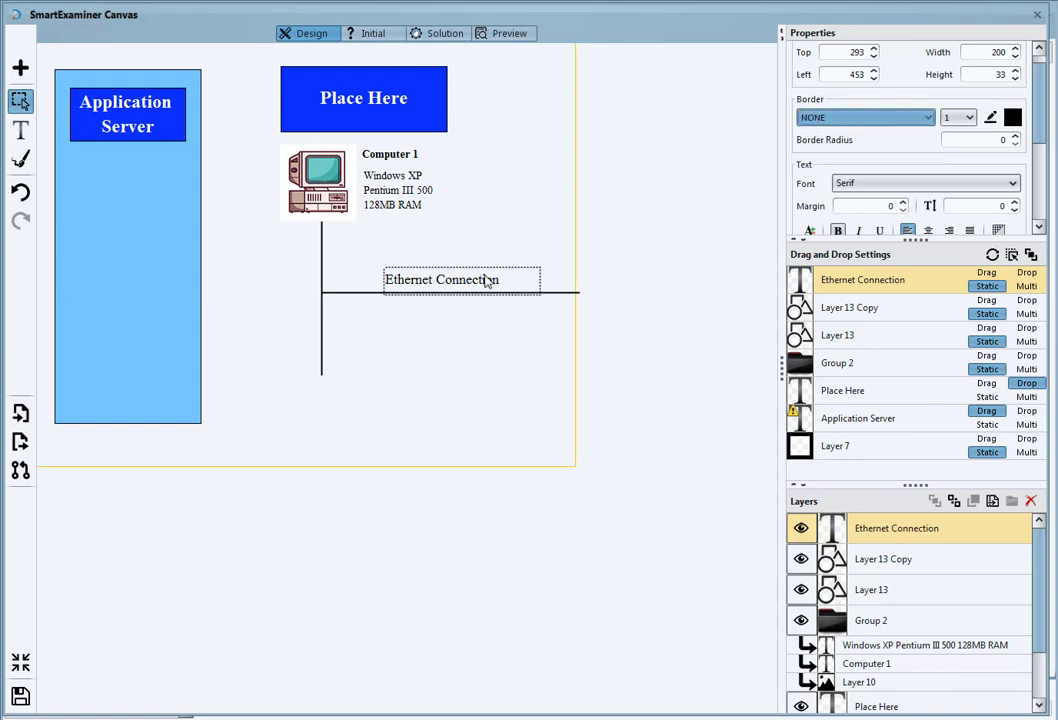
pyautogui.moveTo(470, 281); pyautogui.dragTo(481, 276)
# Duplicate the Computer 1 group and place the copy beneath the lower end of the vertical line.
pyautogui.click(379, 206)
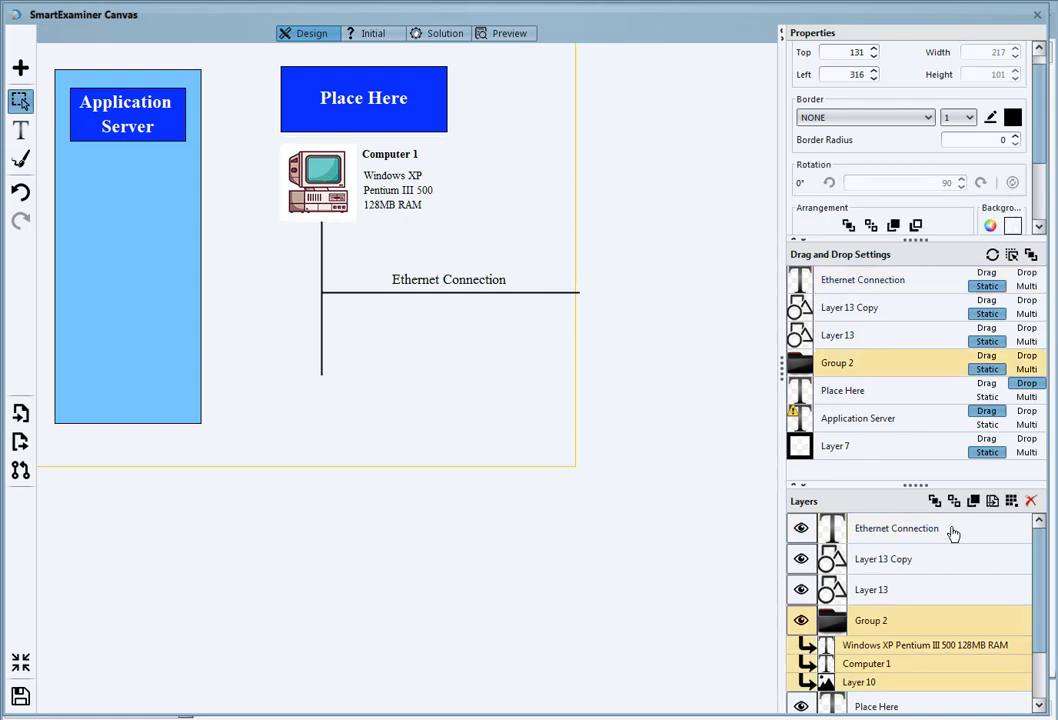
pyautogui.click(990, 500)
pyautogui.moveTo(396, 199); pyautogui.dragTo(389, 429)
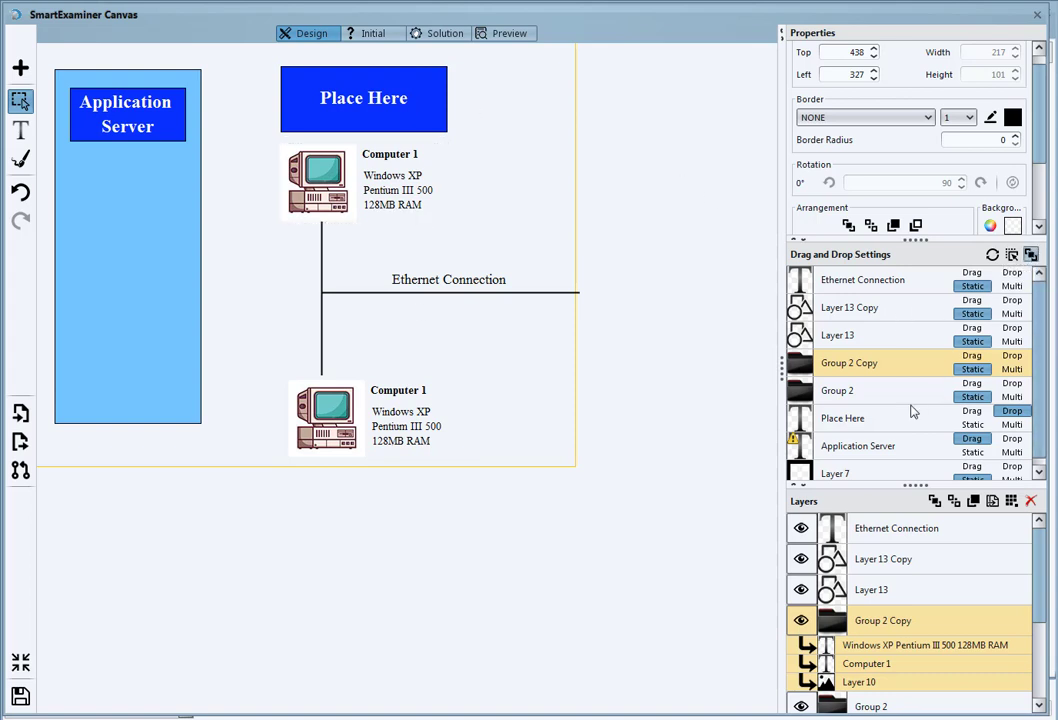
# Bring the draggable Application Server label to the top of the layer order.
pyautogui.click(1031, 254)
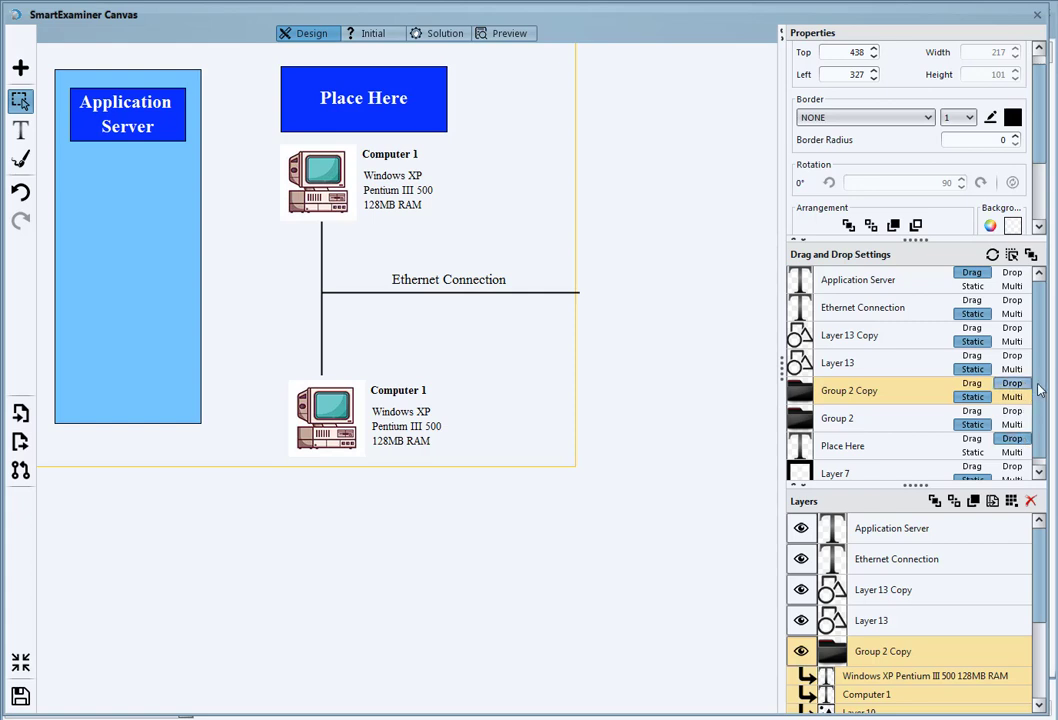
pyautogui.scroll(-1, 1042, 425)
pyautogui.moveTo(1042, 410); pyautogui.dragTo(1043, 388)
# Preview the question and test dropping the Application Server label onto the Place Here target.
pyautogui.click(505, 33)
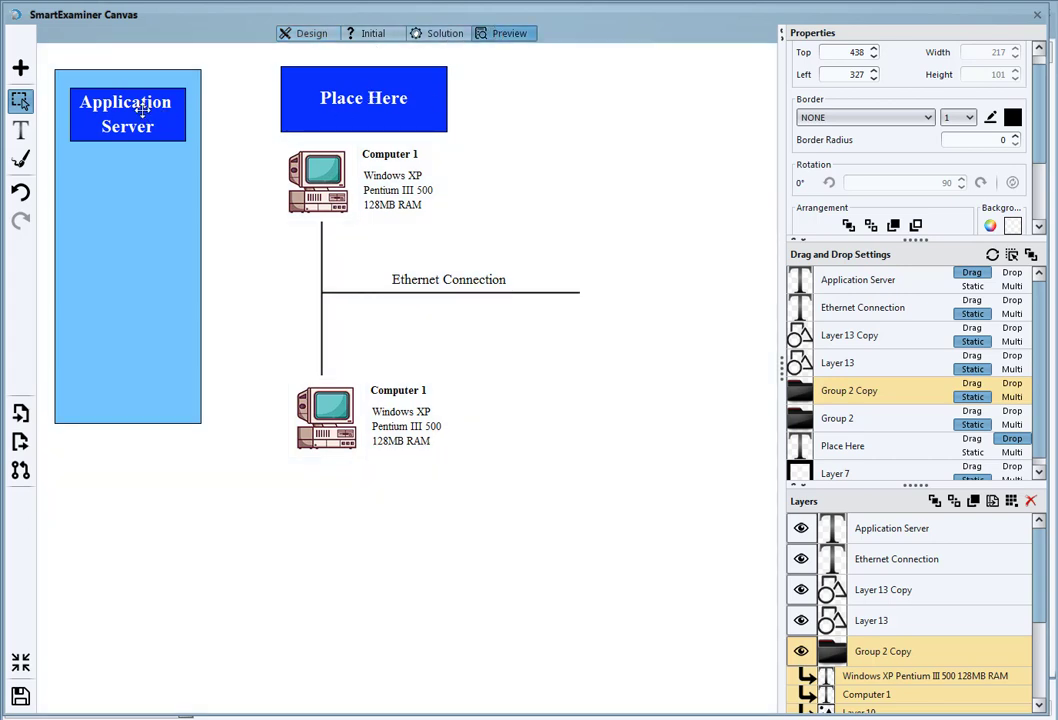
pyautogui.moveTo(143, 110); pyautogui.dragTo(379, 91)
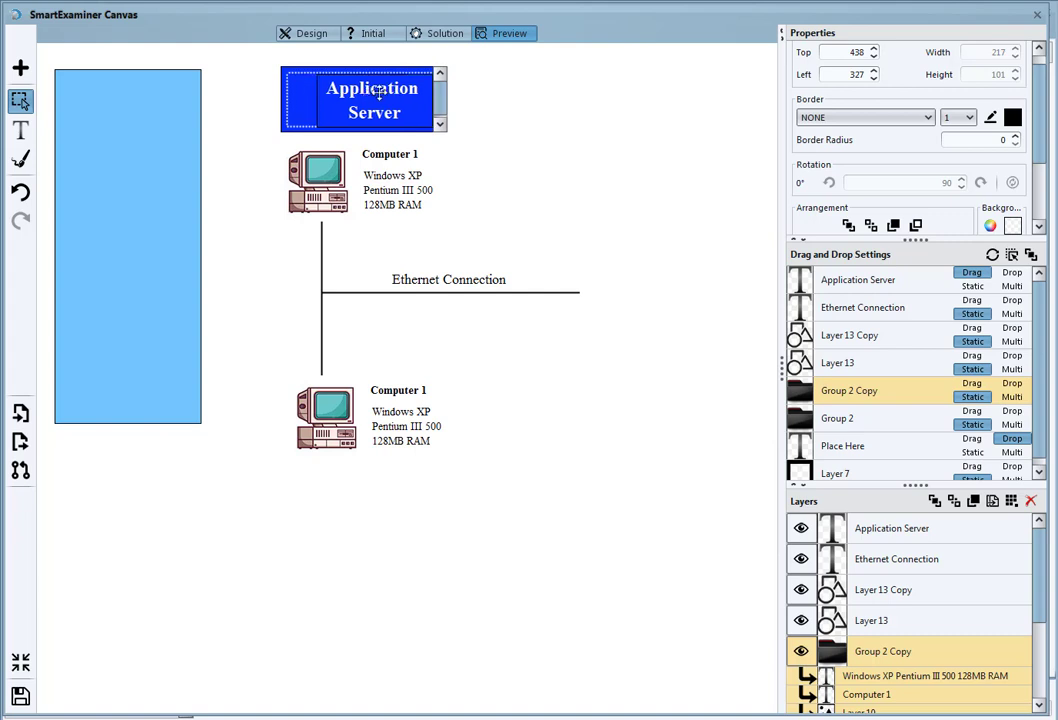
pyautogui.click(303, 33)
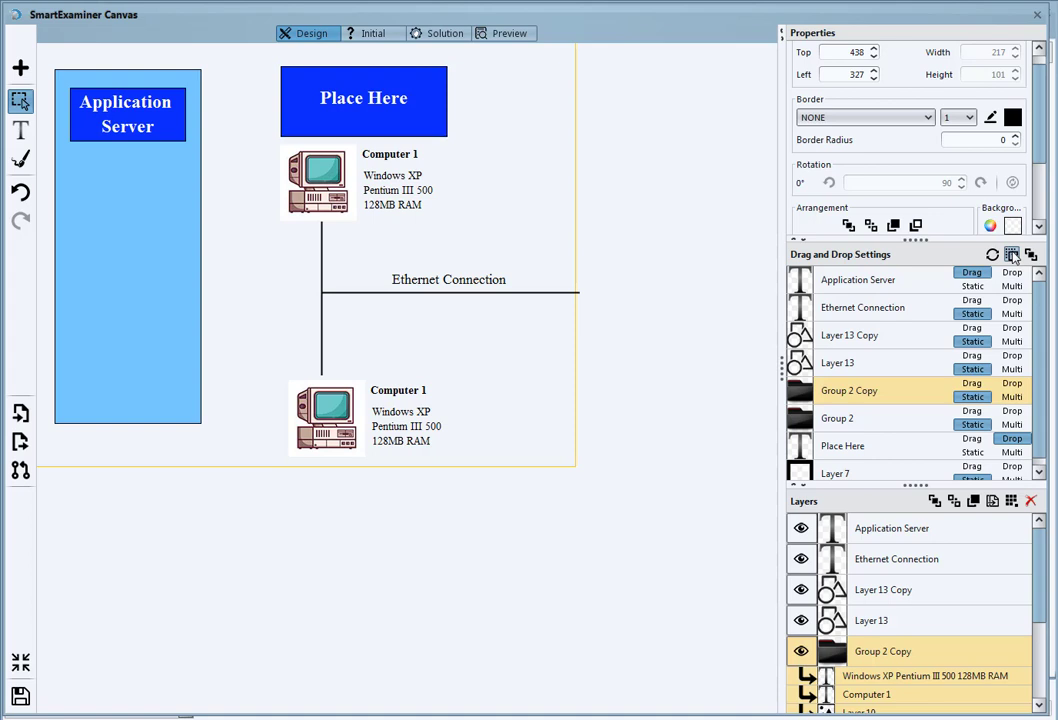
# Move the Place Here target up to about 23 from the top and narrow it to about 185 wide.
pyautogui.click(385, 99)
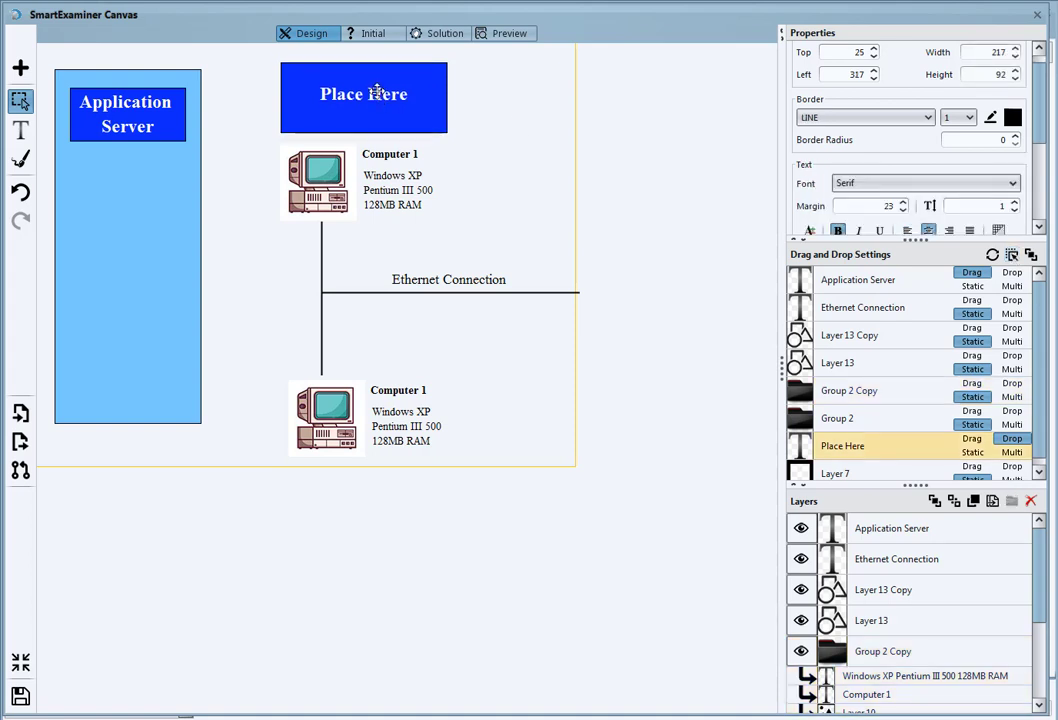
pyautogui.moveTo(377, 91); pyautogui.dragTo(377, 89)
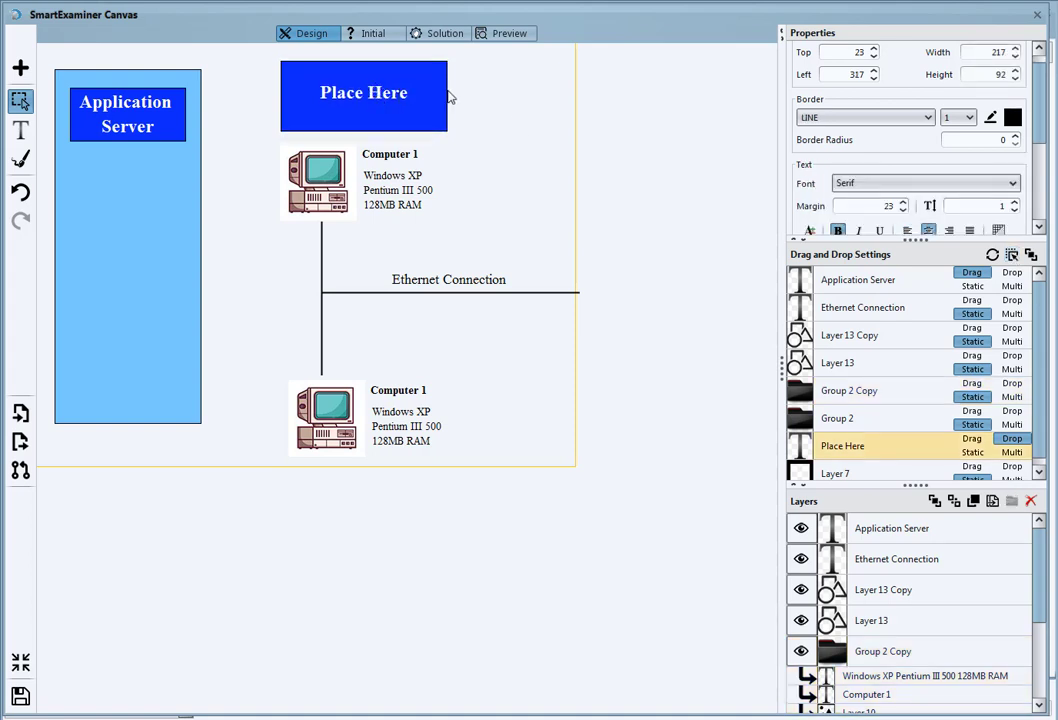
pyautogui.moveTo(446, 91); pyautogui.dragTo(422, 91)
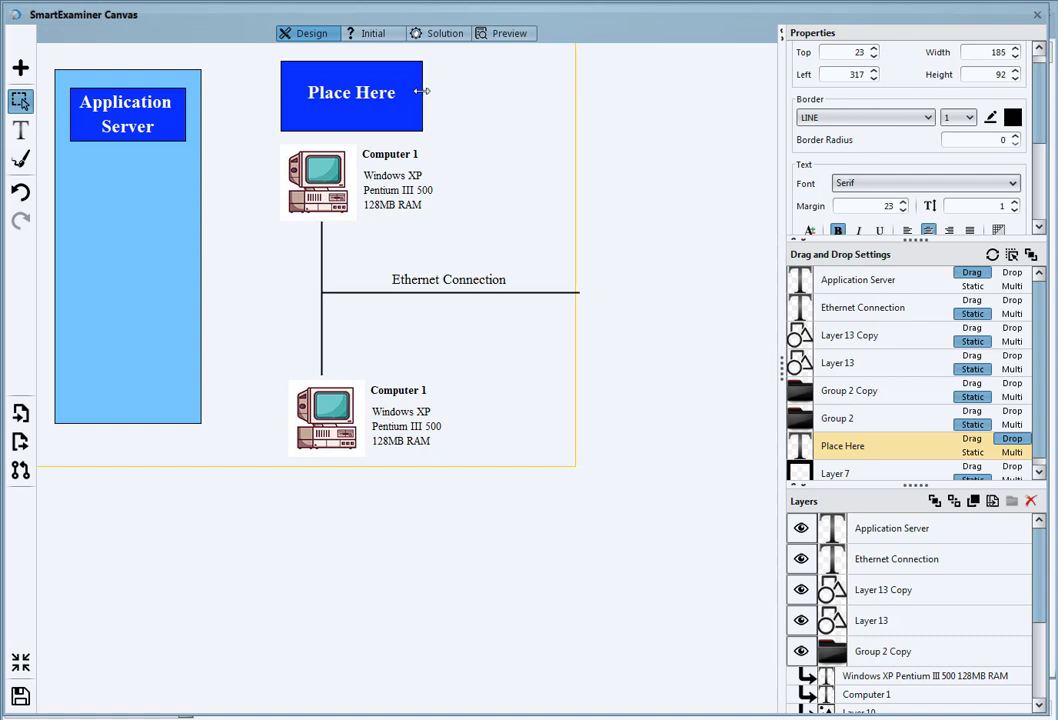
# Test the Application Server drop in preview and further narrow the Place Here target to about 168 wide.
pyautogui.click(505, 33)
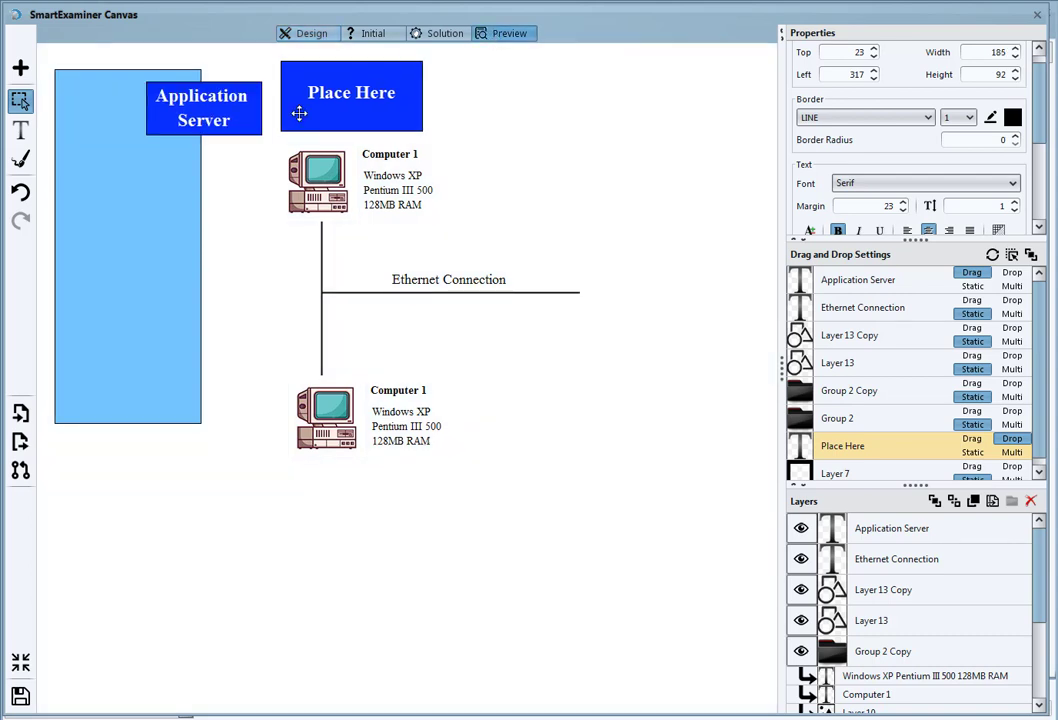
pyautogui.moveTo(299, 113); pyautogui.dragTo(319, 111)
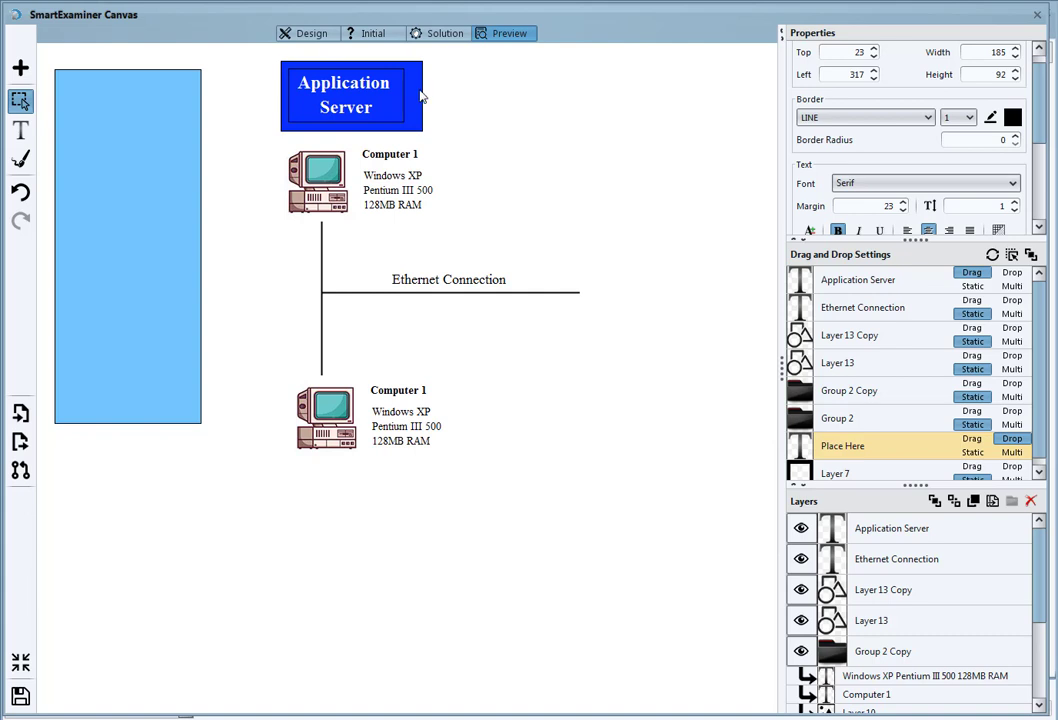
pyautogui.click(306, 33)
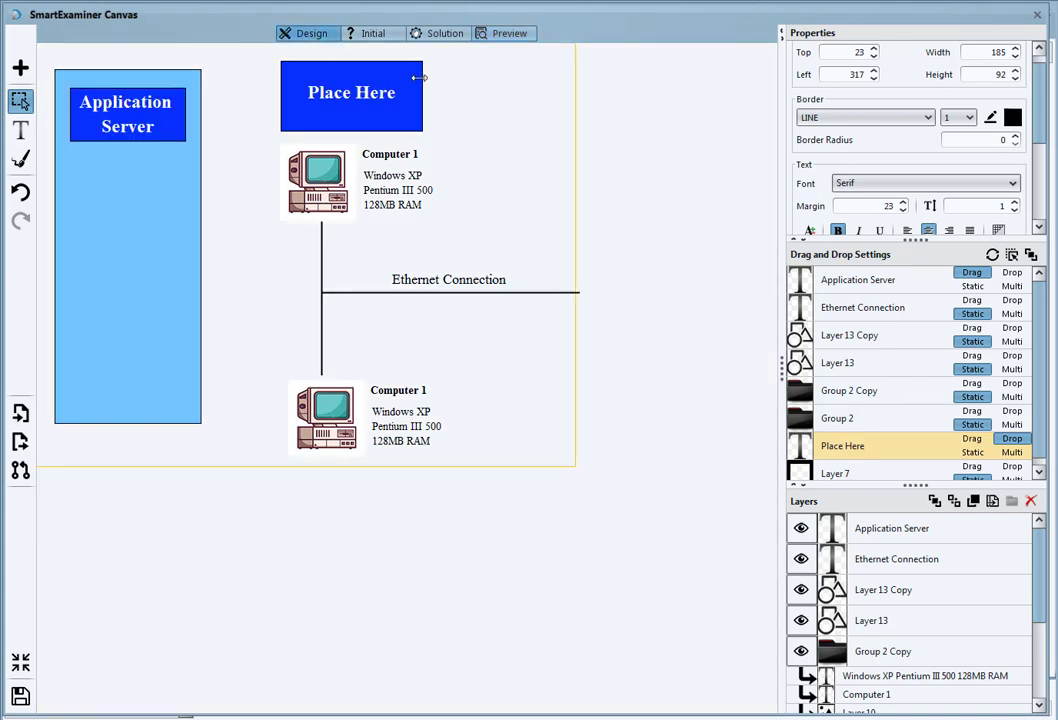
pyautogui.moveTo(419, 78); pyautogui.dragTo(406, 78)
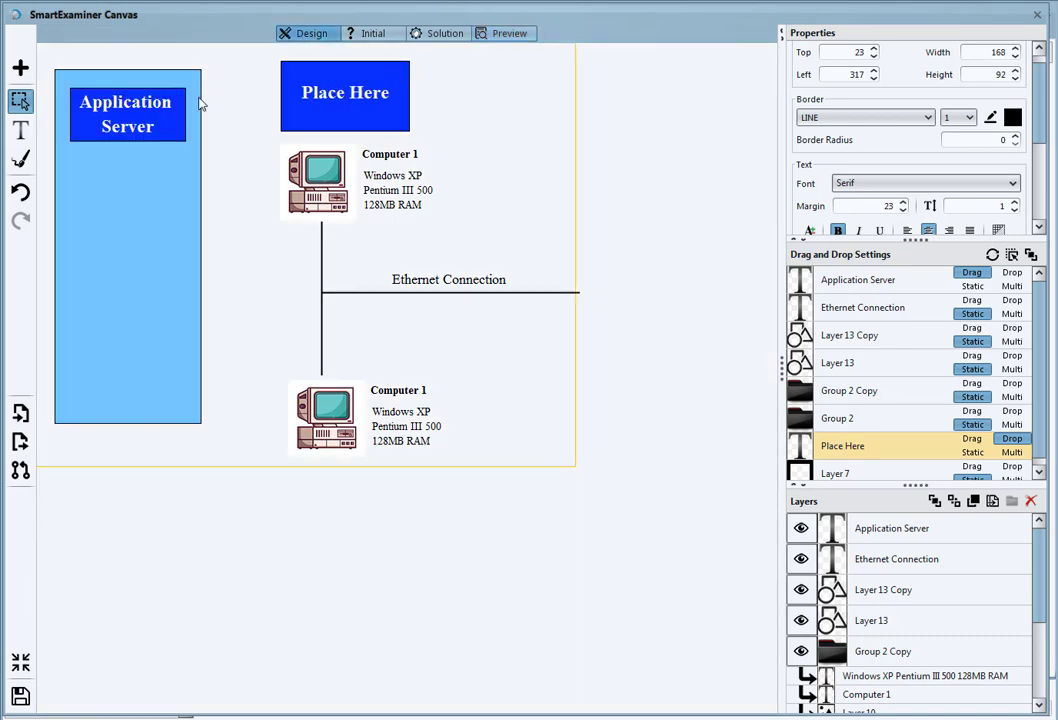
# Preview the drop of Application Server onto the narrowed target again and save the canvas back to the question.
pyautogui.click(497, 36)
pyautogui.moveTo(167, 107); pyautogui.dragTo(345, 106)
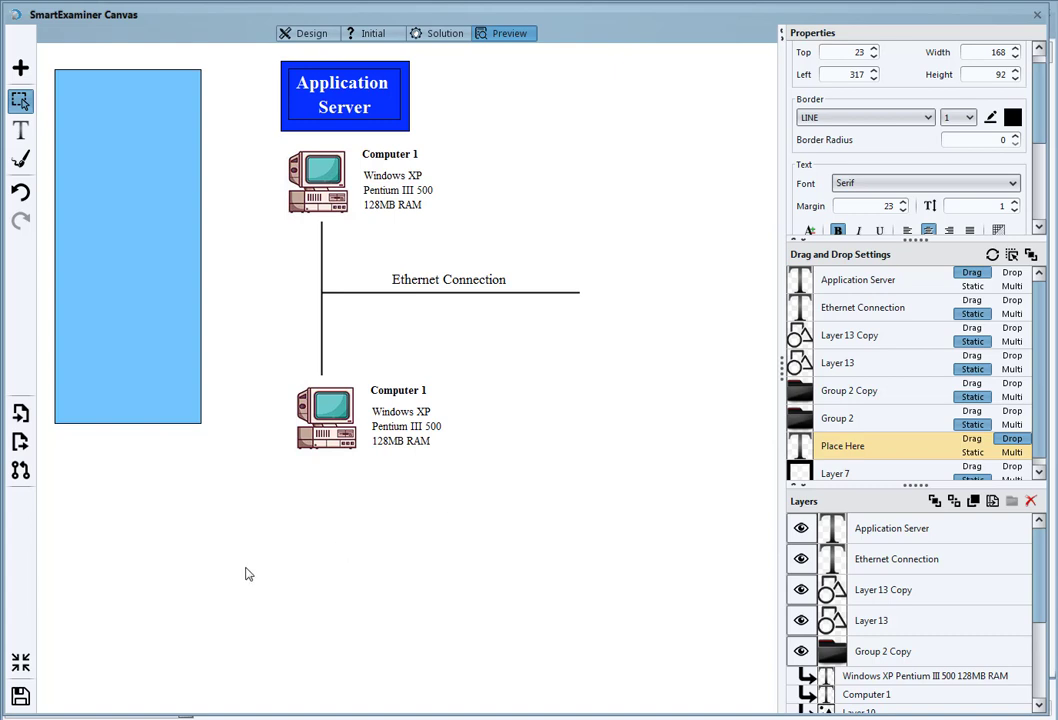
pyautogui.click(20, 697)
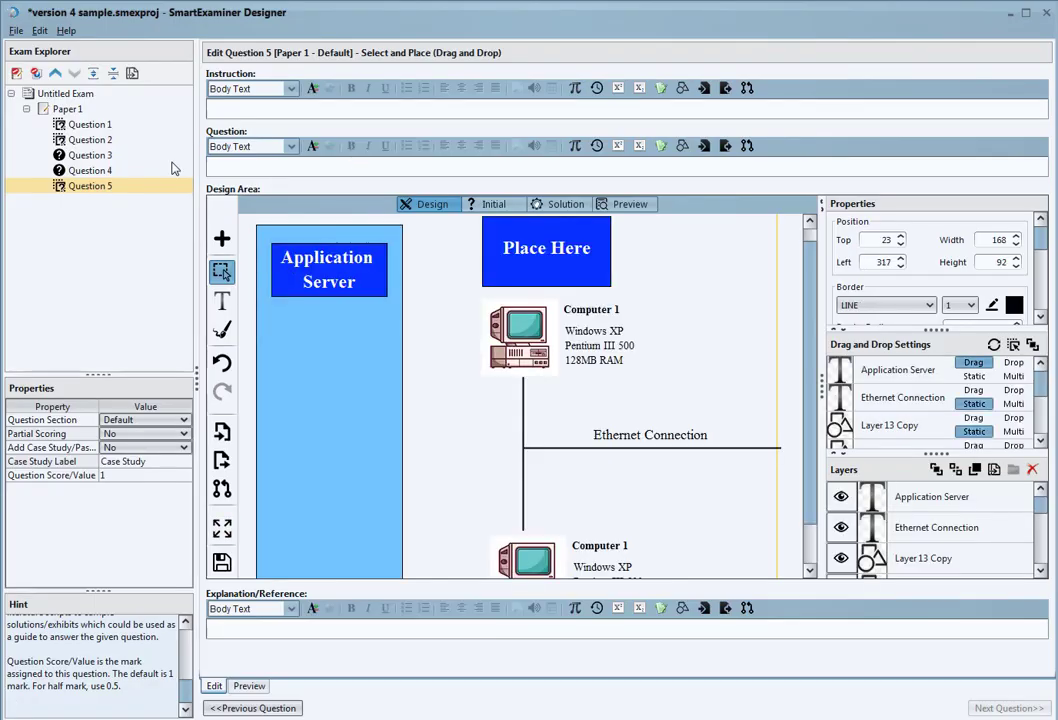
# Add another Select and Place (Drag and Drop) question to Paper 1 and open Question 6 for editing.
pyautogui.click(35, 72)
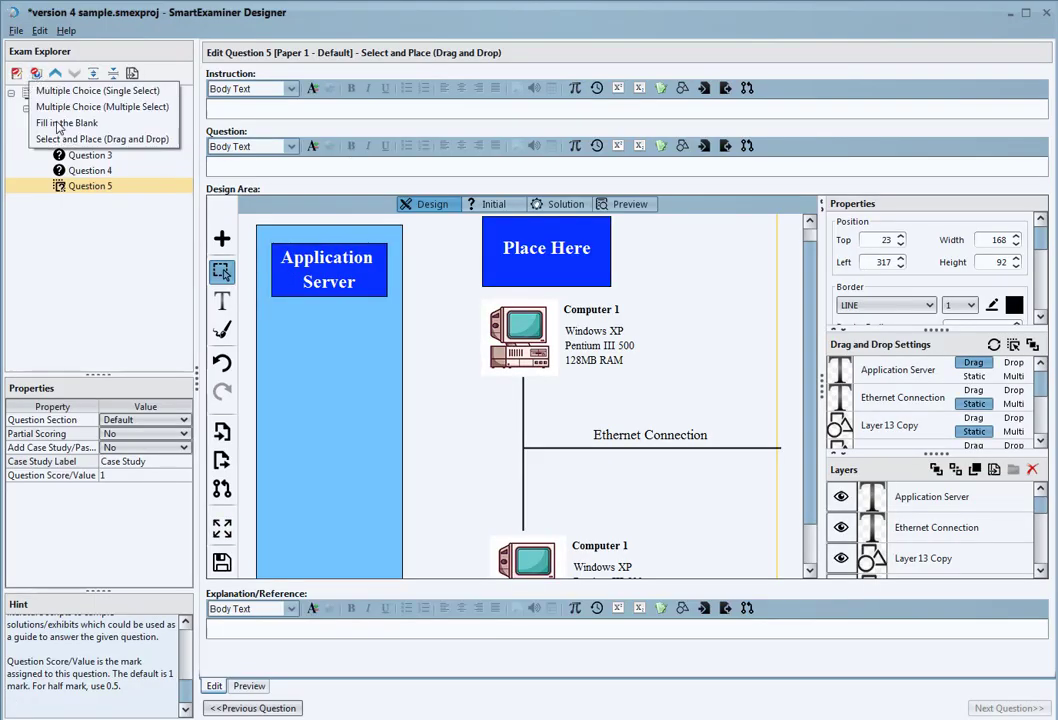
pyautogui.click(58, 139)
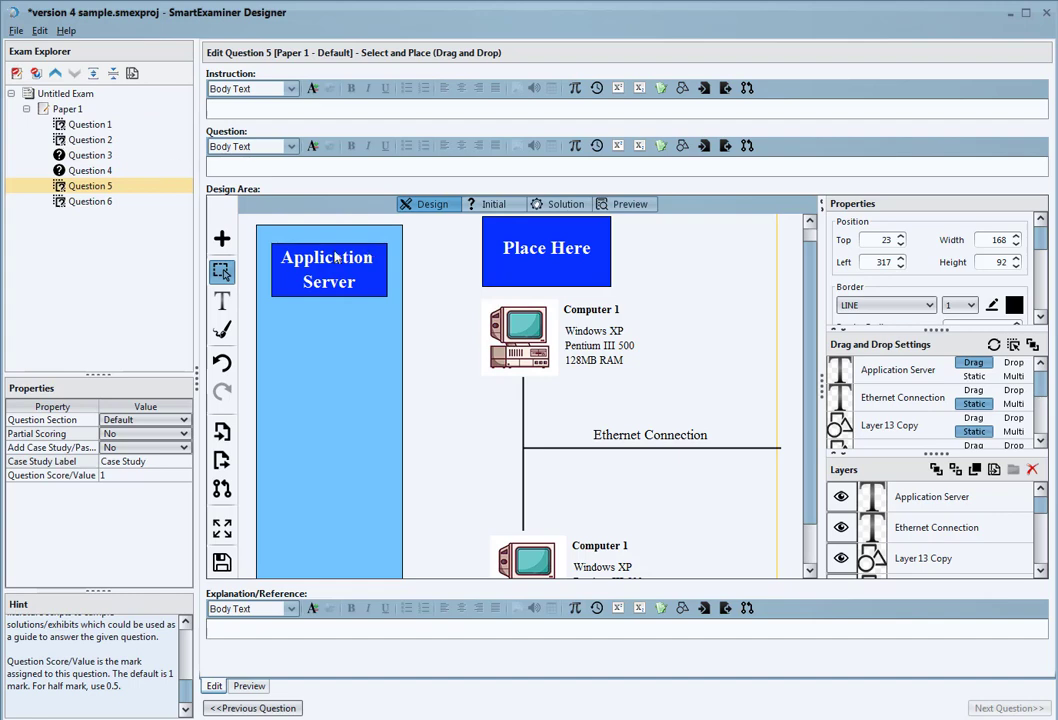
pyautogui.click(94, 206)
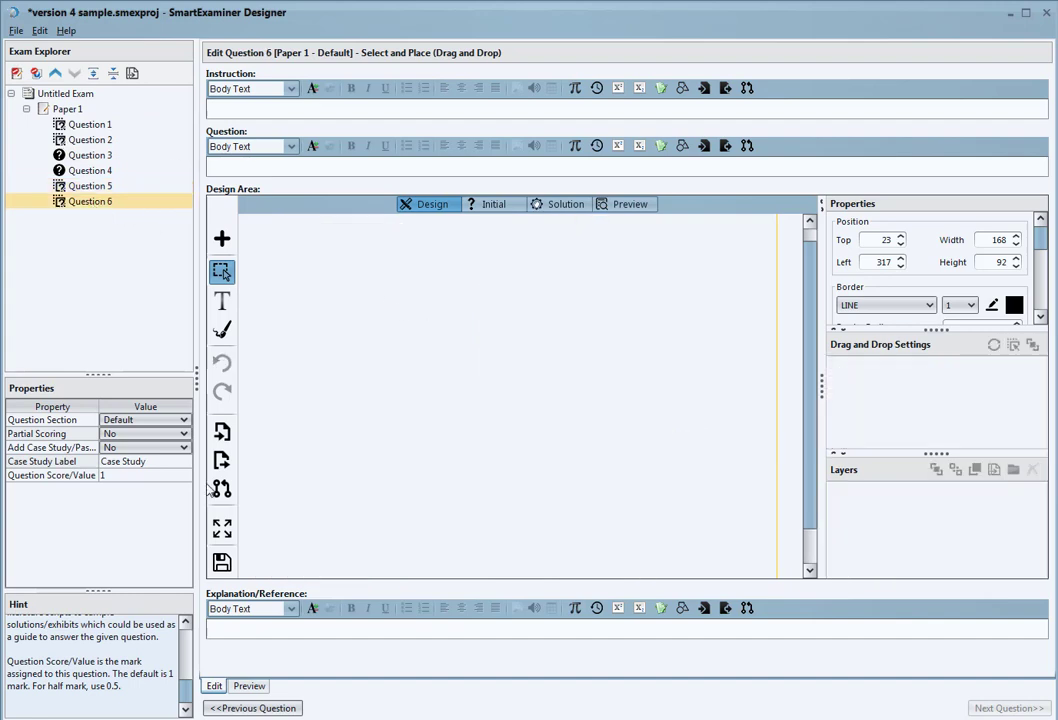
# Open Question 6's design area in the separate canvas window and enlarge that window to fill the screen.
pyautogui.click(222, 528)
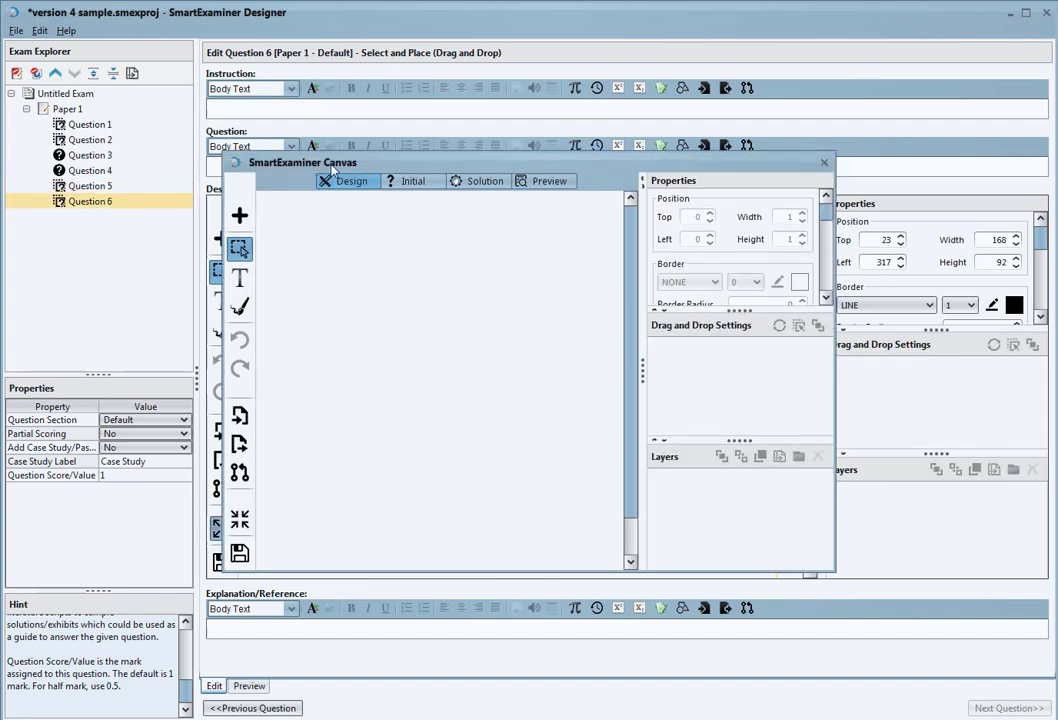
pyautogui.moveTo(333, 165); pyautogui.dragTo(119, 21)
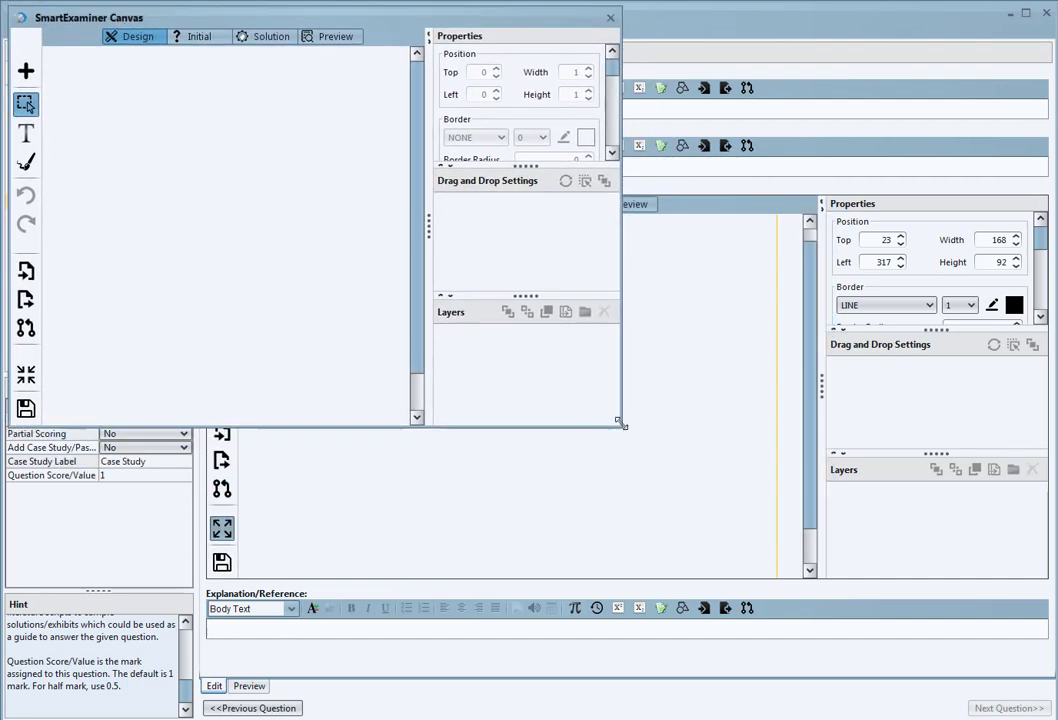
pyautogui.moveTo(621, 427); pyautogui.dragTo(1050, 713)
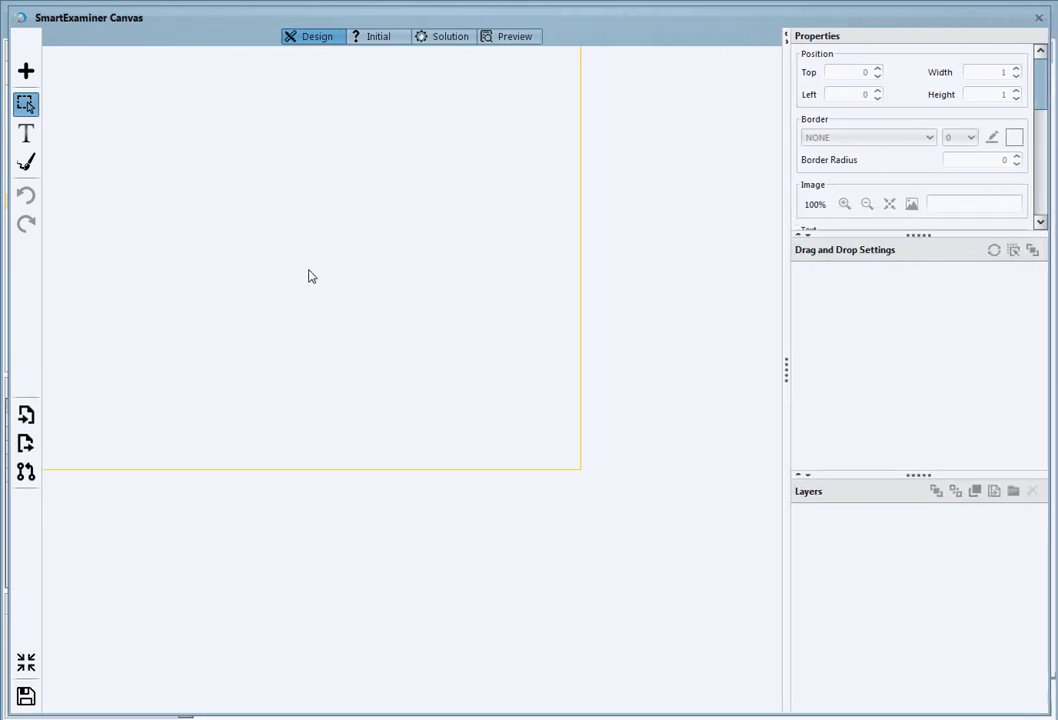
# Insert nigeria map.png from the Pictures folder onto the canvas as a new image.
pyautogui.click(26, 68)
pyautogui.moveTo(82, 103)
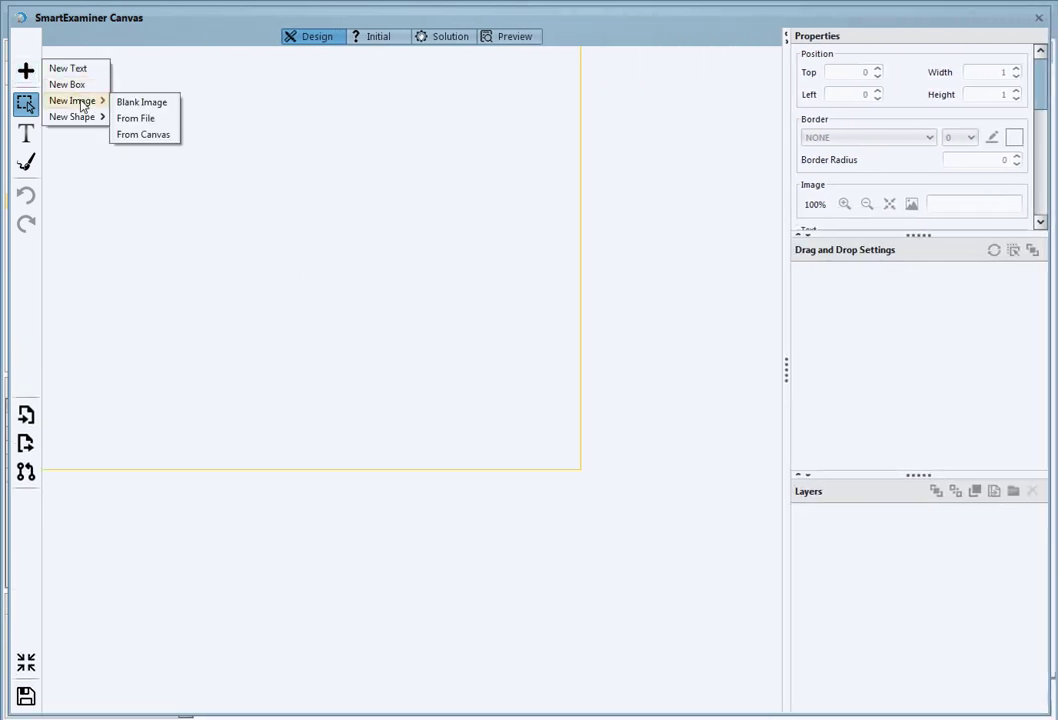
pyautogui.click(145, 119)
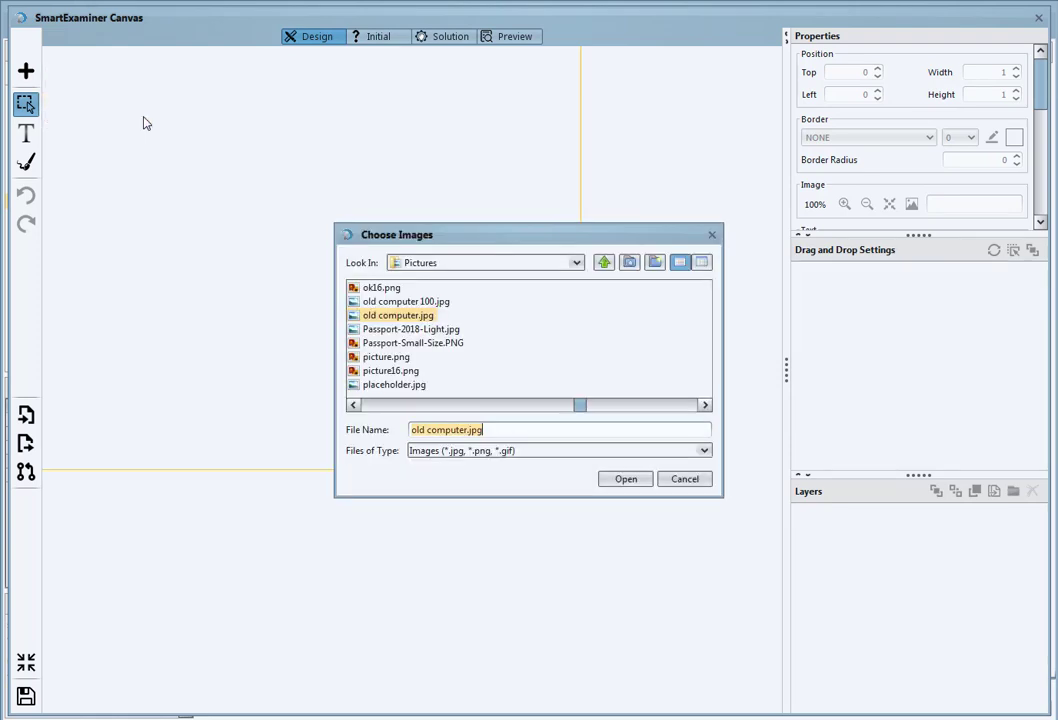
pyautogui.click(387, 385)
pyautogui.press('Left')
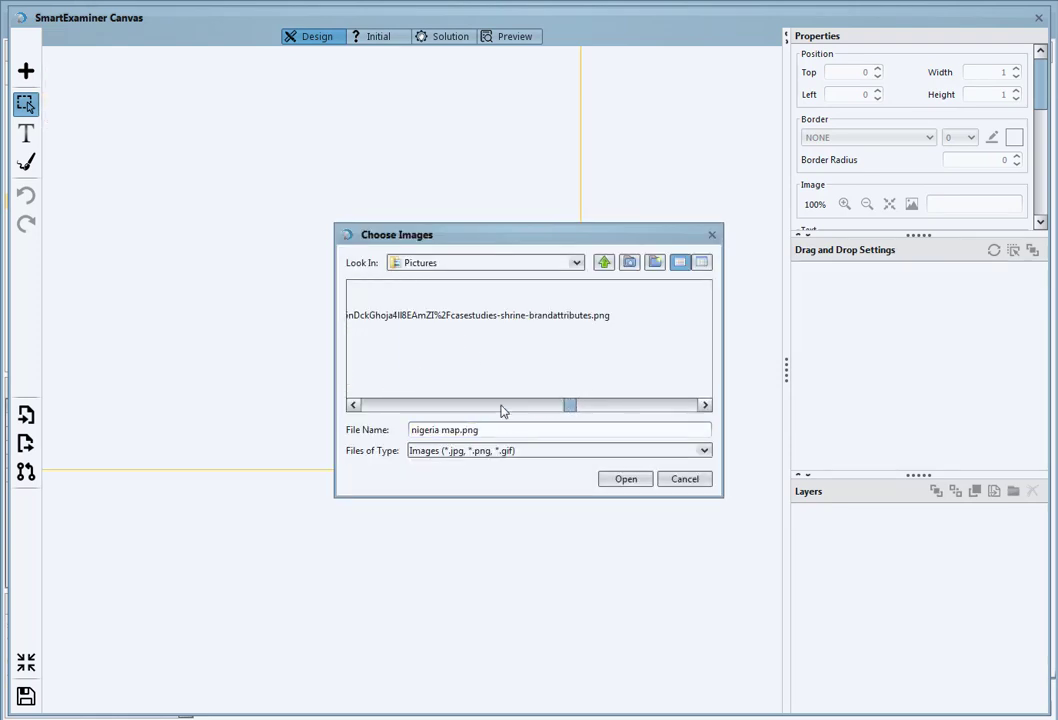
pyautogui.click(619, 479)
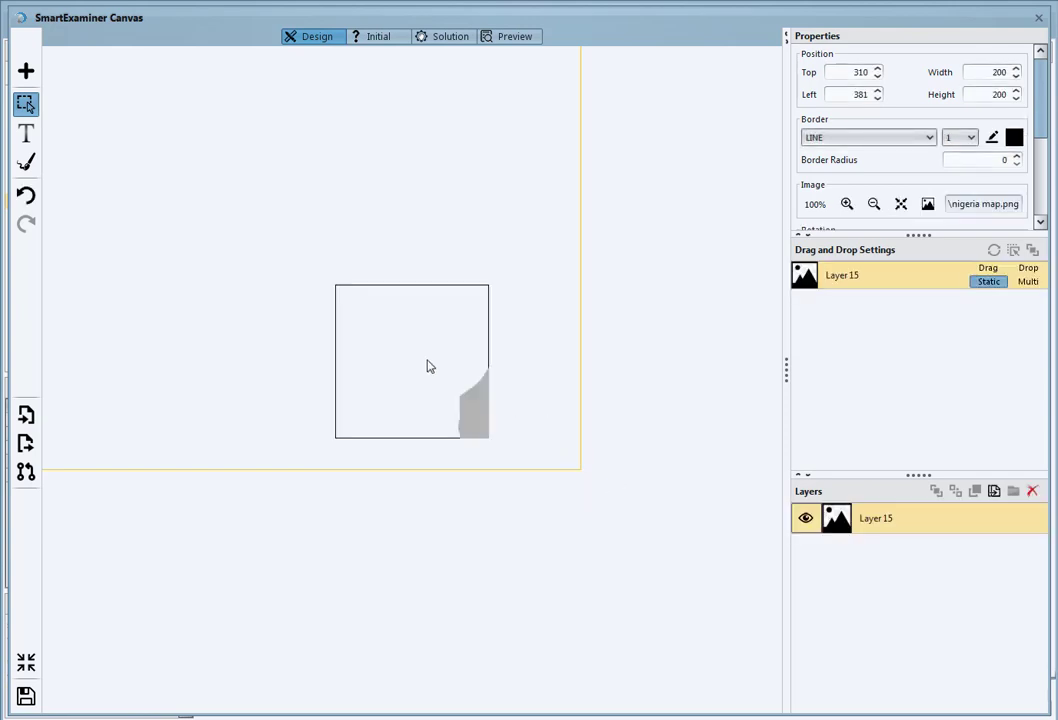
# Move the map image near the canvas's upper-left corner, enlarge its frame to about 887 by 674, and scale the picture to 80%.
pyautogui.moveTo(427, 366); pyautogui.dragTo(155, 140)
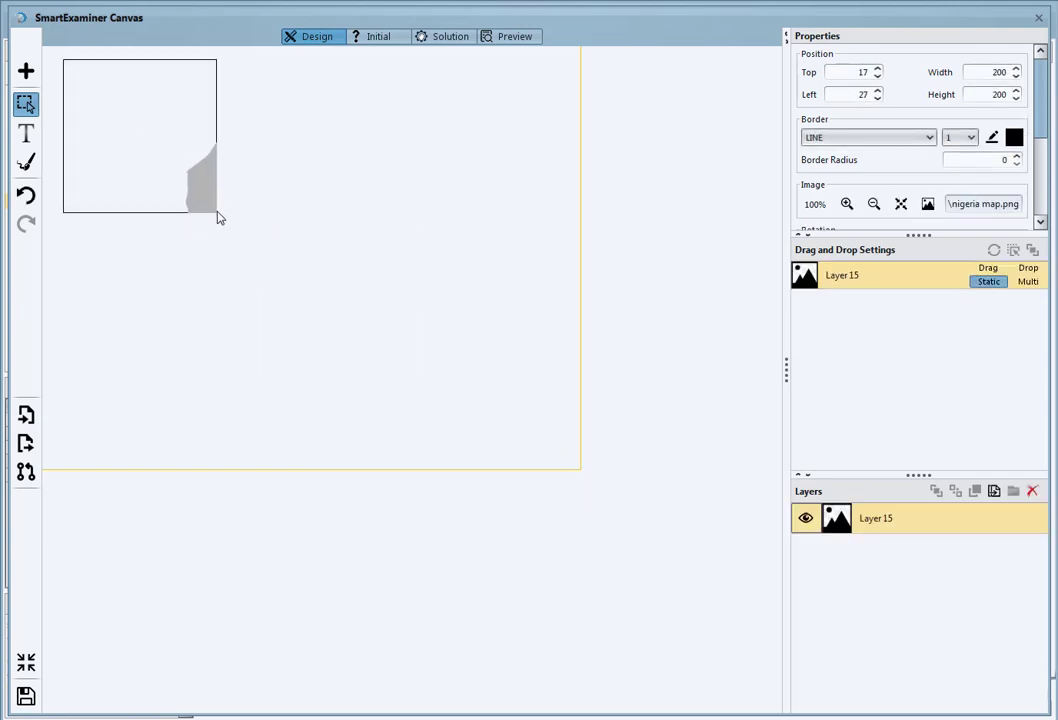
pyautogui.moveTo(214, 211); pyautogui.dragTo(745, 577)
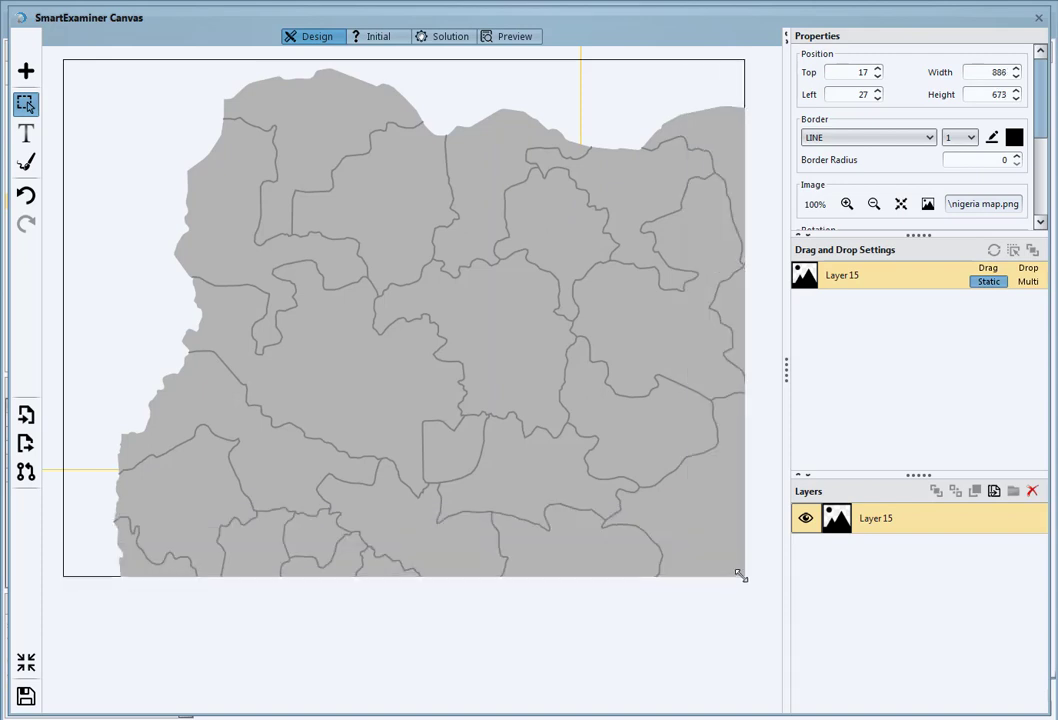
pyautogui.click(869, 204)
pyautogui.click(869, 204)
pyautogui.click(869, 204)
pyautogui.click(869, 204)
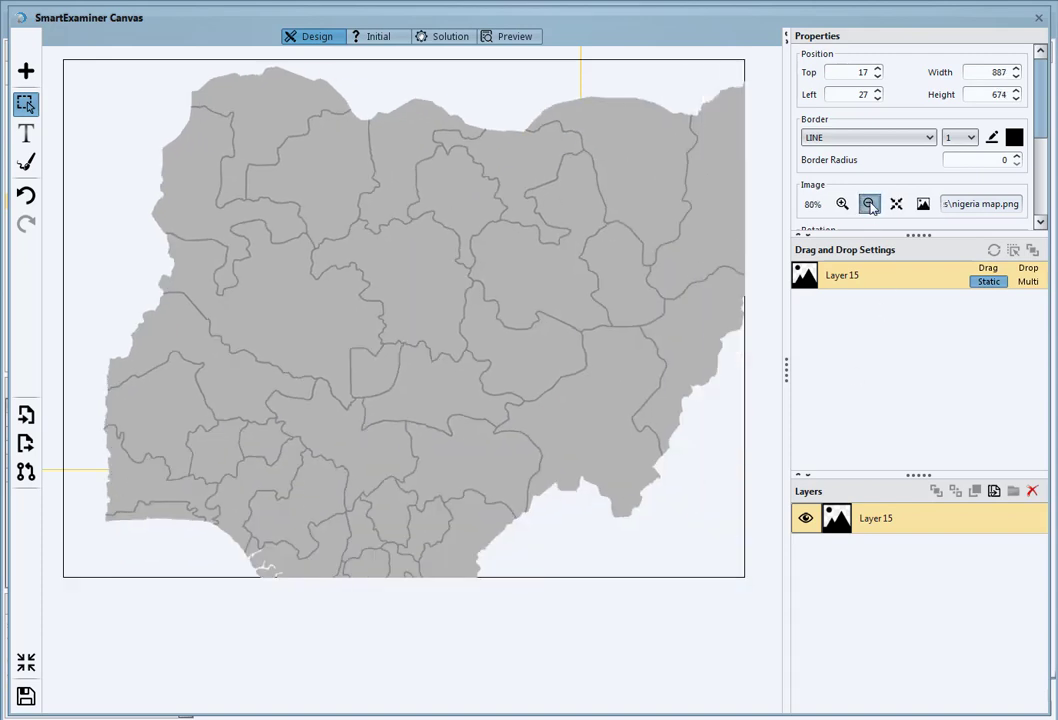
# Remove the map image's border and fit the picture to a frame of about 963 by 774 at Top 0, Left 0.
pyautogui.click(833, 137)
pyautogui.click(824, 152)
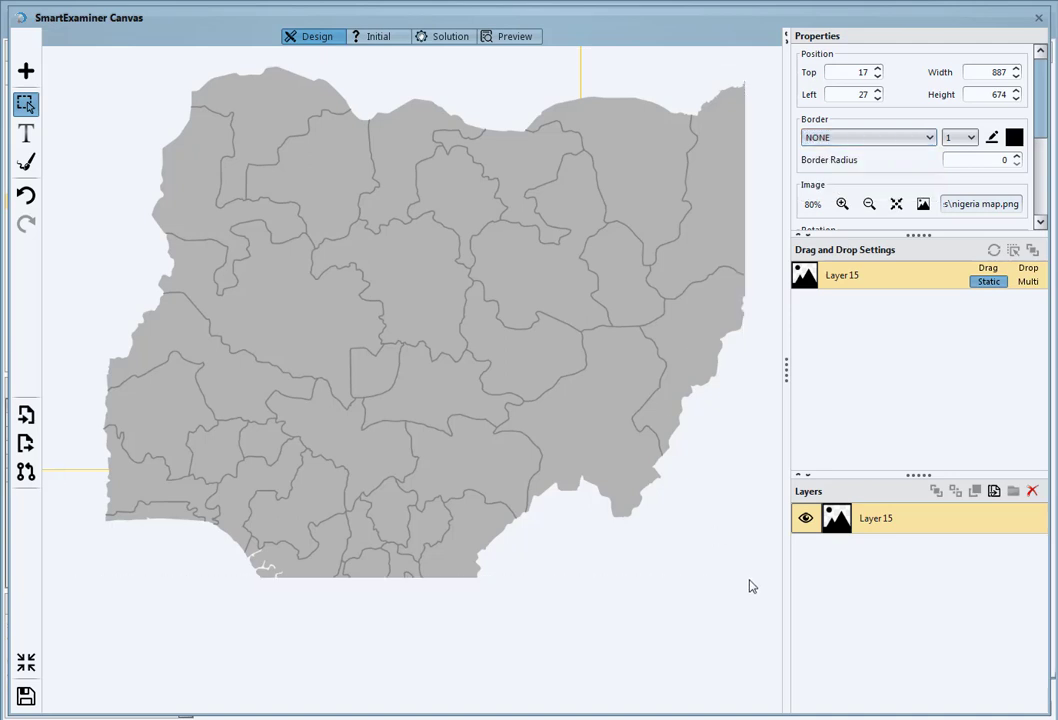
pyautogui.moveTo(645, 434)
pyautogui.mouseDown()
pyautogui.moveTo(619, 435)
pyautogui.moveTo(633, 442)
pyautogui.mouseUp()
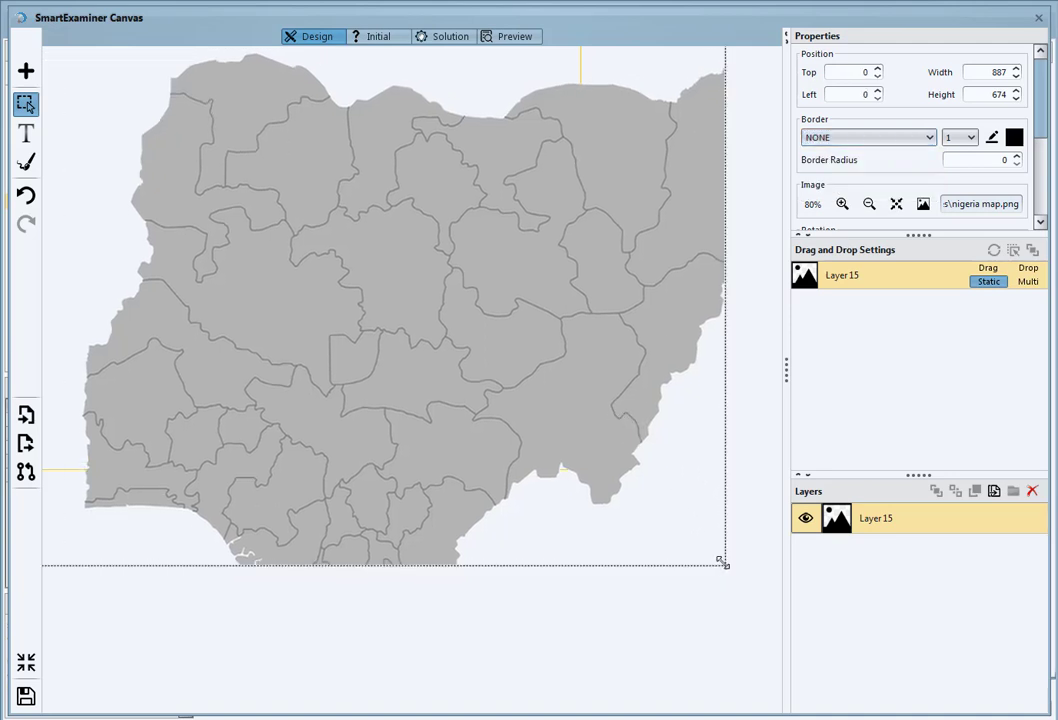
pyautogui.moveTo(718, 563); pyautogui.dragTo(779, 635)
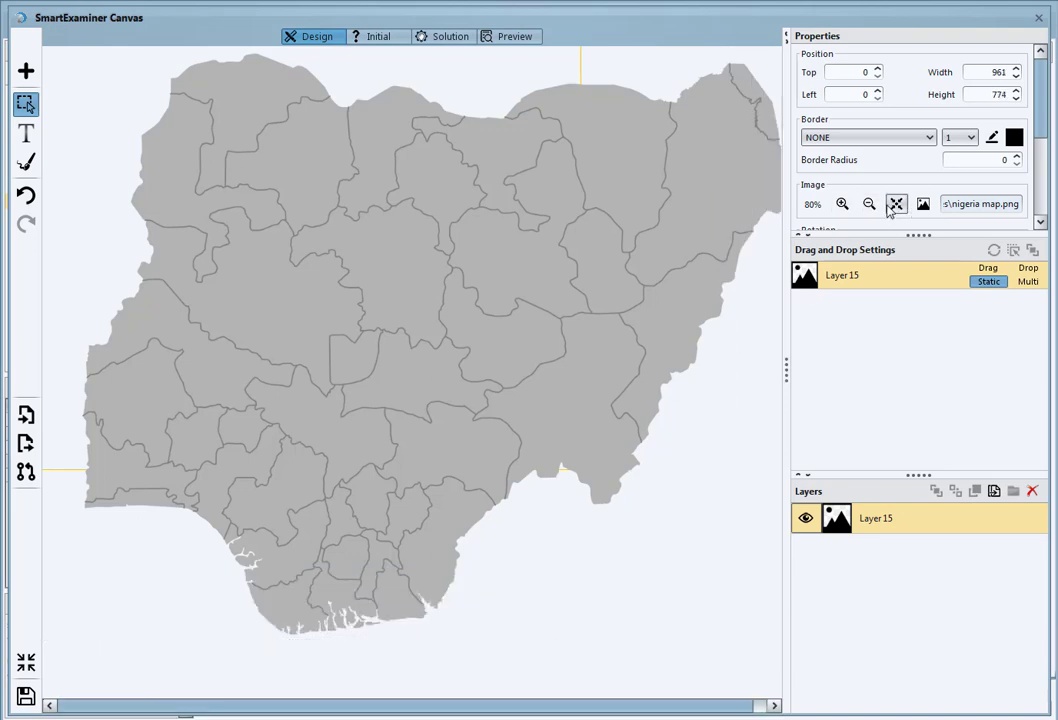
pyautogui.click(896, 204)
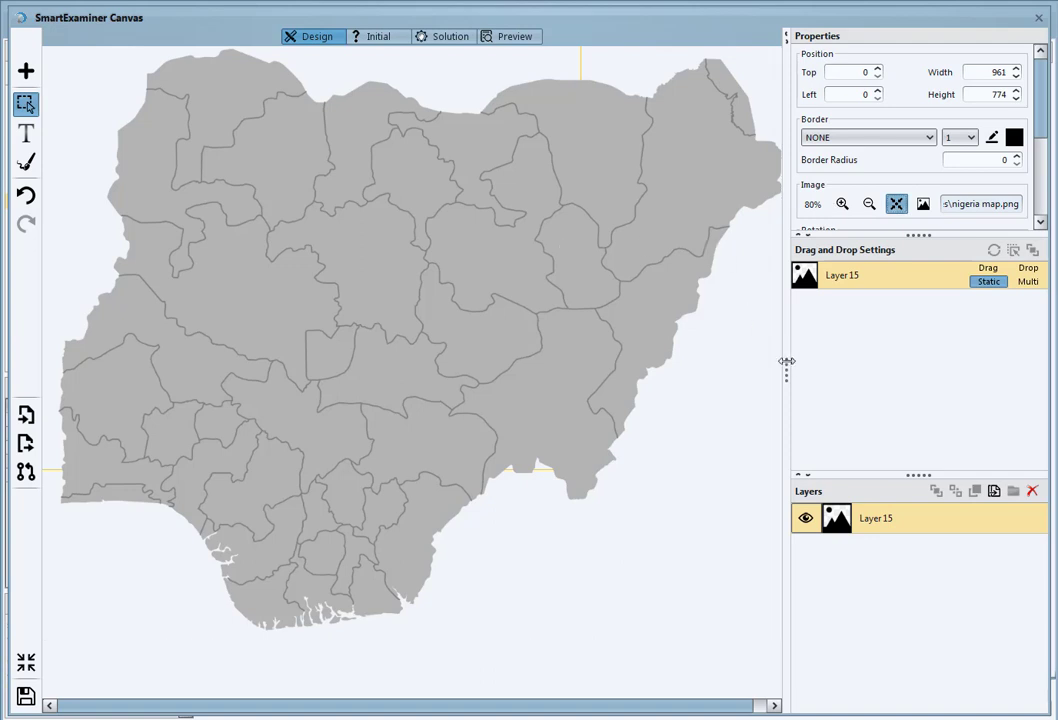
pyautogui.moveTo(787, 364); pyautogui.dragTo(802, 366)
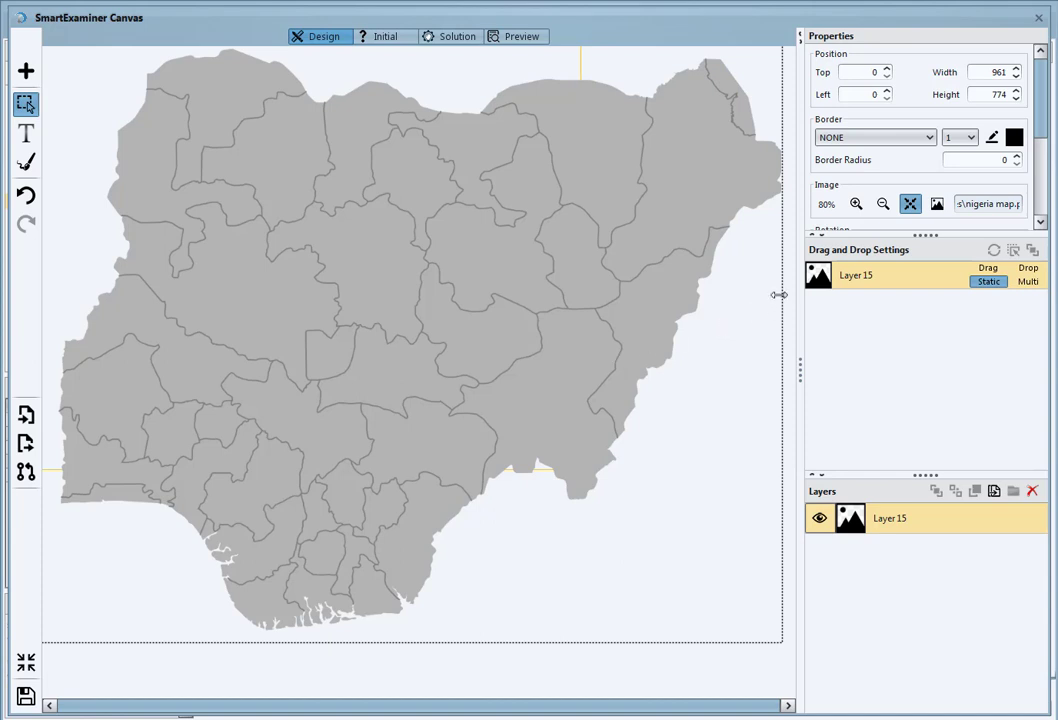
pyautogui.moveTo(779, 295); pyautogui.dragTo(781, 295)
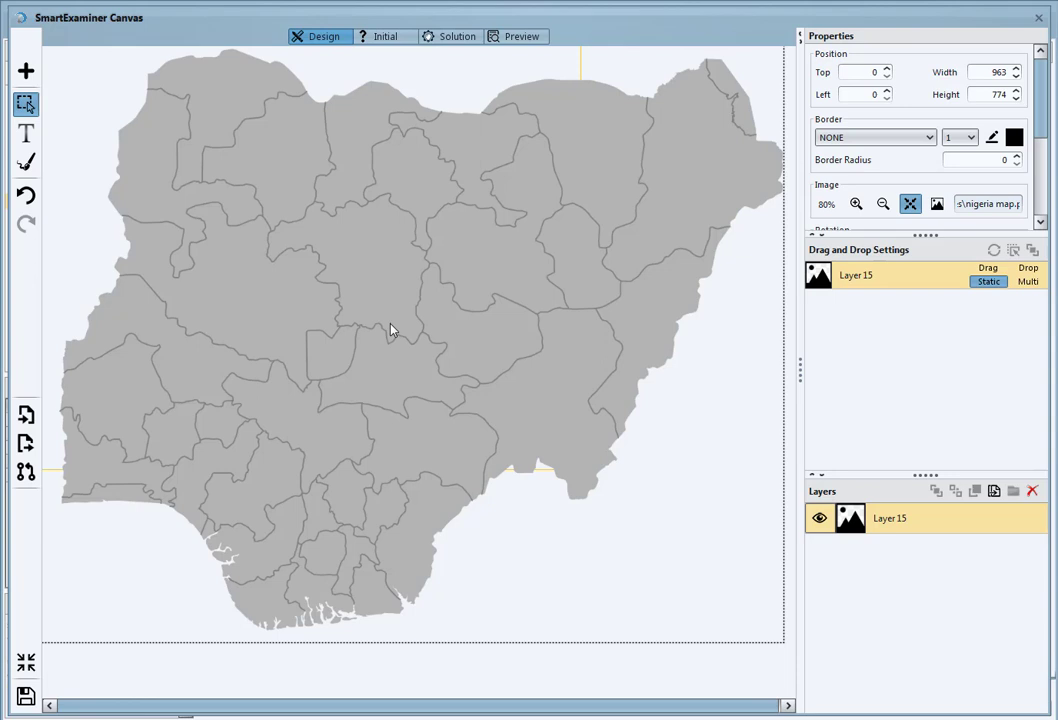
# Trace the small state at the map's centre as a closed freehand shape, about 73 wide and 78 high.
pyautogui.click(26, 162)
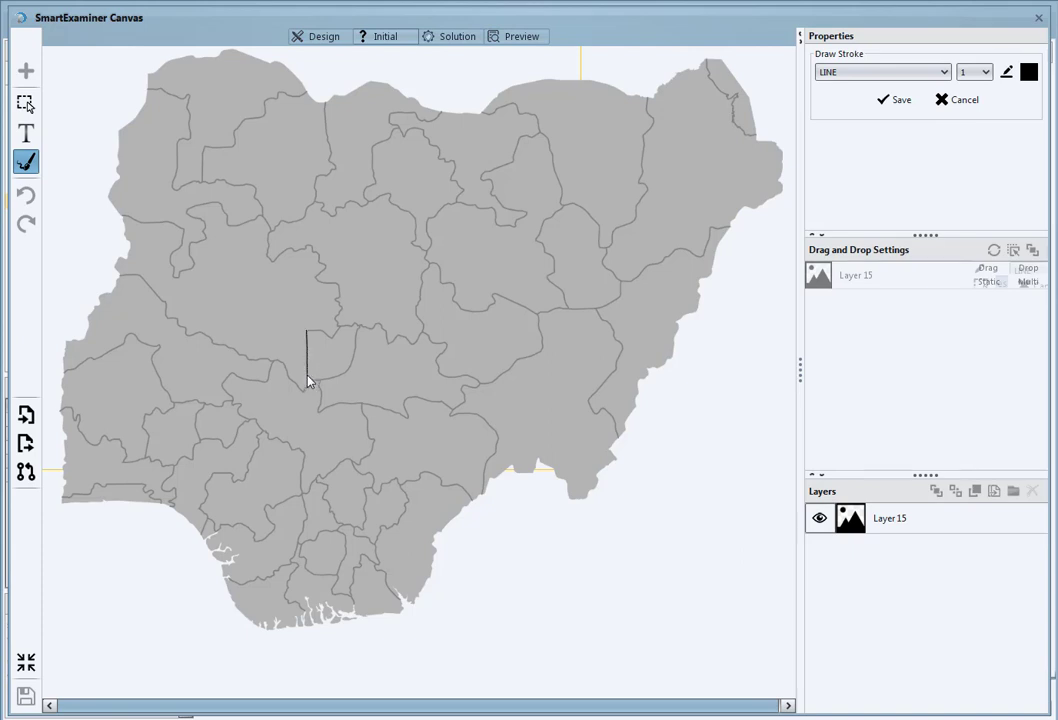
pyautogui.moveTo(308, 380); pyautogui.dragTo(312, 387)
pyautogui.moveTo(352, 366); pyautogui.dragTo(361, 327)
pyautogui.moveTo(353, 330)
pyautogui.mouseDown()
pyautogui.moveTo(339, 327)
pyautogui.moveTo(336, 342)
pyautogui.moveTo(308, 337)
pyautogui.mouseUp()
pyautogui.moveTo(308, 337); pyautogui.dragTo(307, 333)
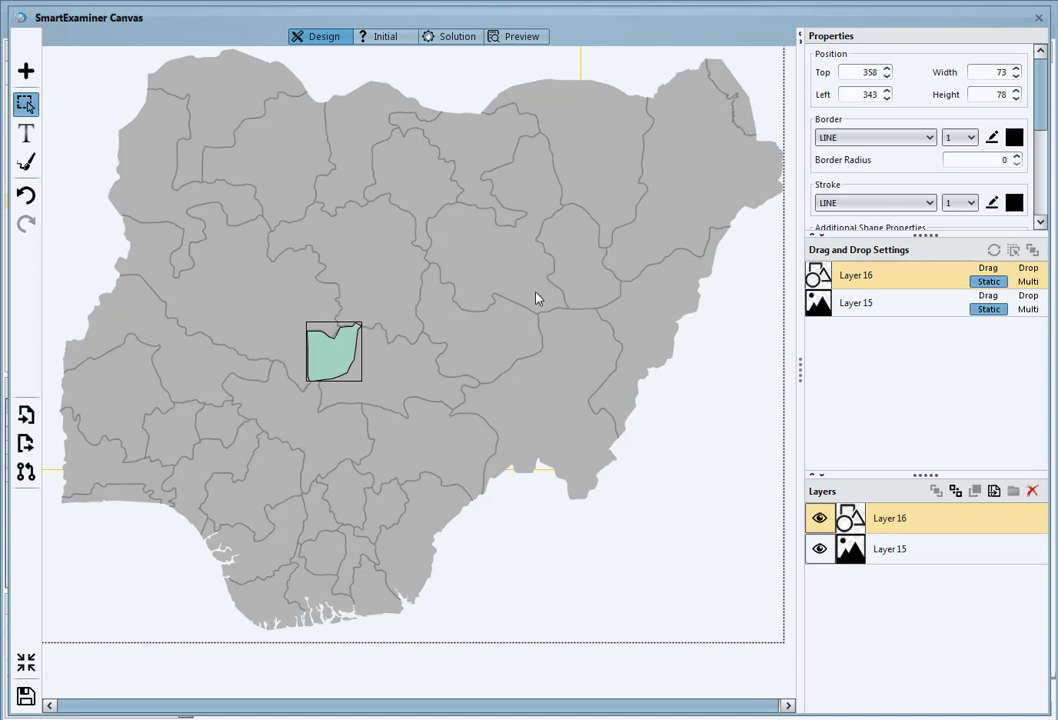
# Set the traced shape's border to NONE and place a duplicate beside the map's western edge, at about Top 201, Left 30.
pyautogui.click(876, 139)
pyautogui.click(855, 156)
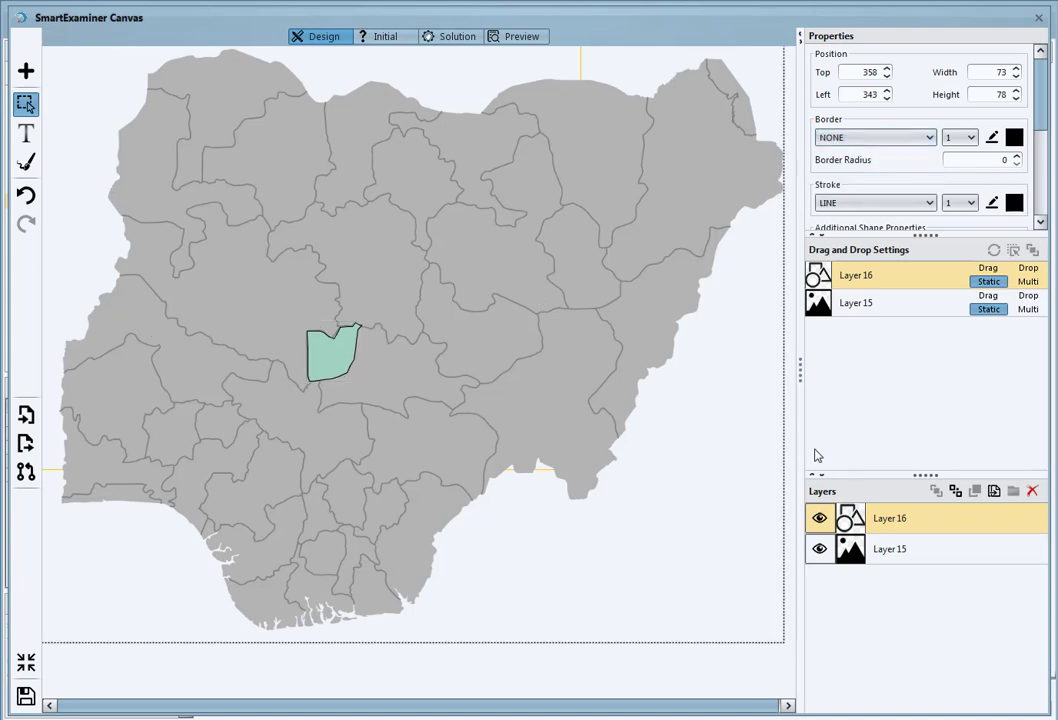
pyautogui.click(993, 491)
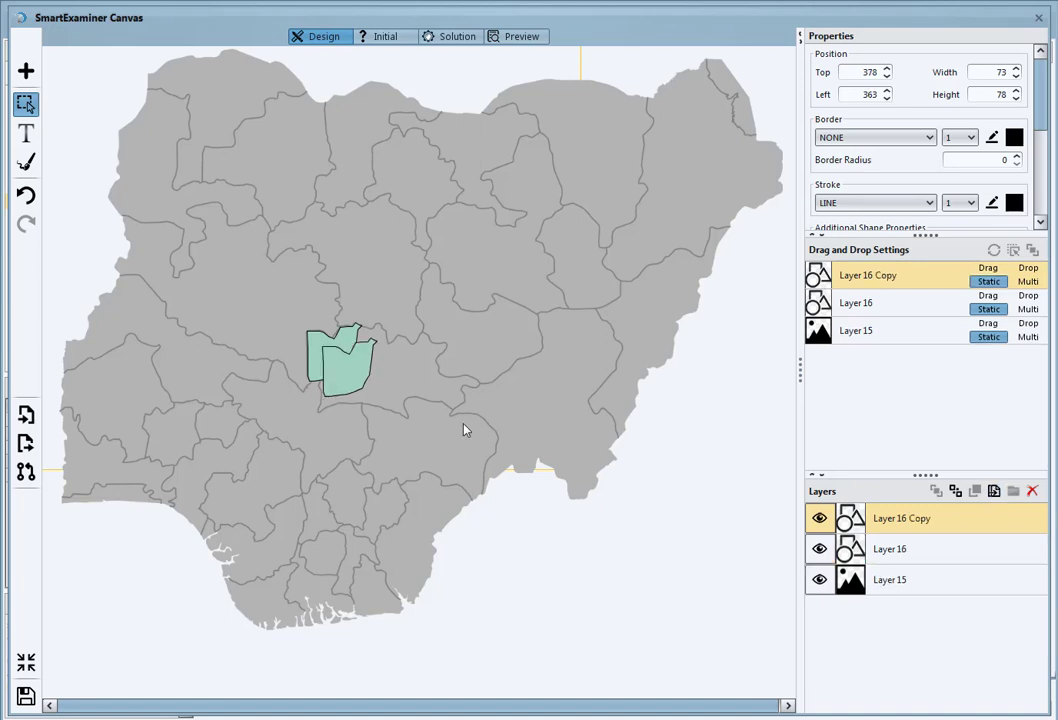
pyautogui.moveTo(335, 357); pyautogui.dragTo(100, 244)
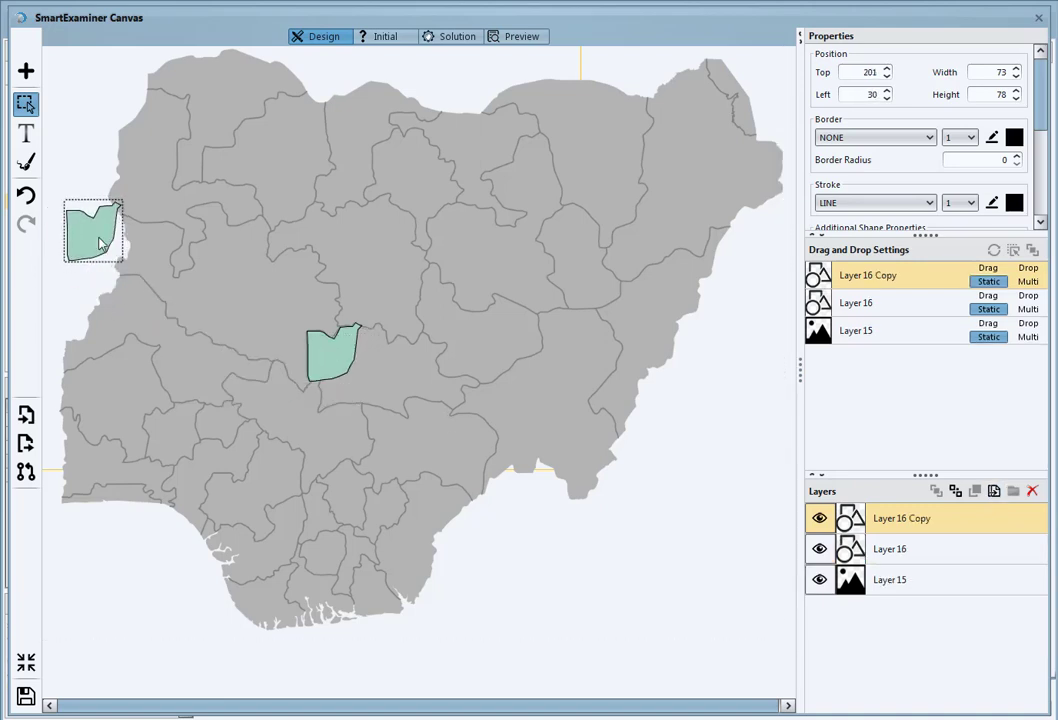
# Fill the original traced shape, Layer 16, with the grey sampled from the map.
pyautogui.click(881, 549)
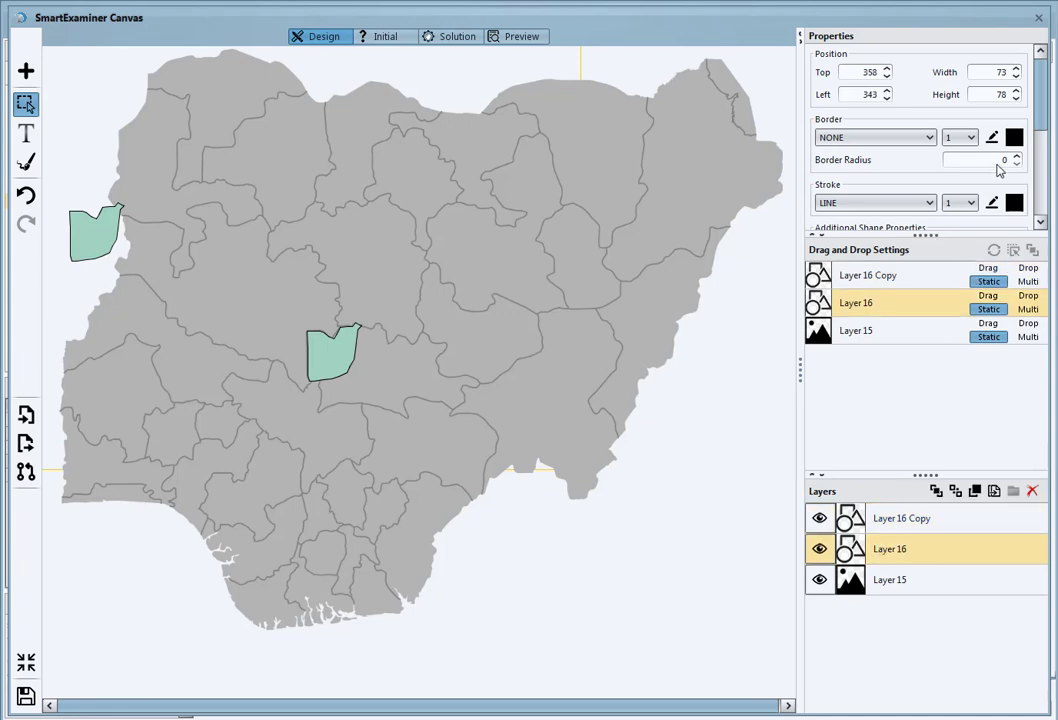
pyautogui.scroll(-3, 1044, 160)
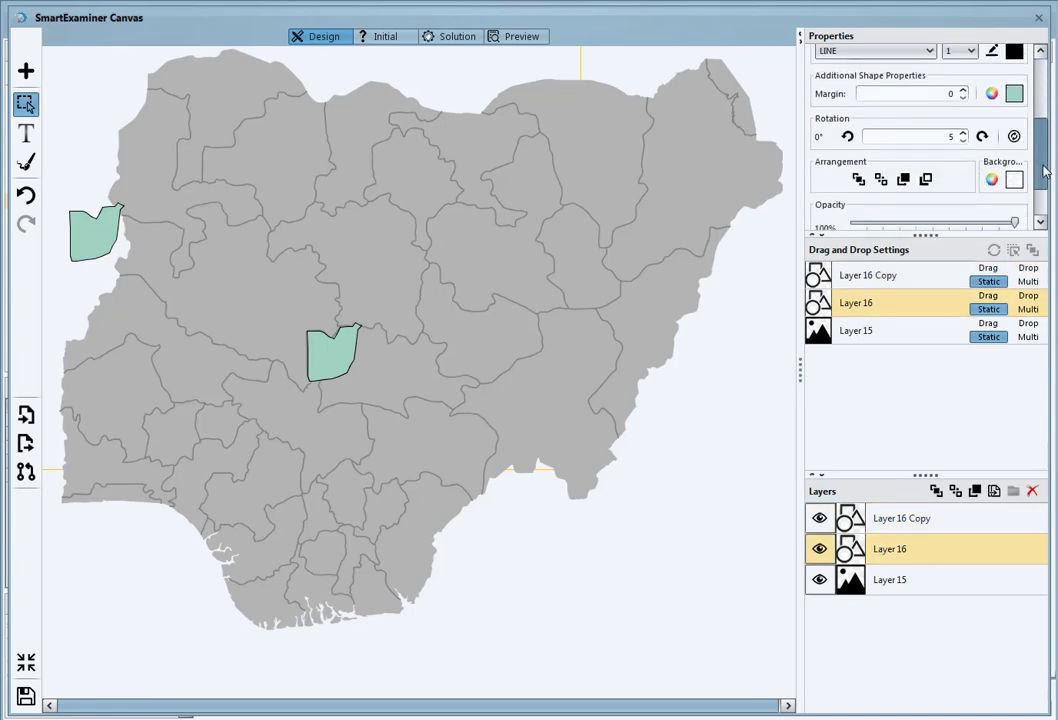
pyautogui.click(991, 93)
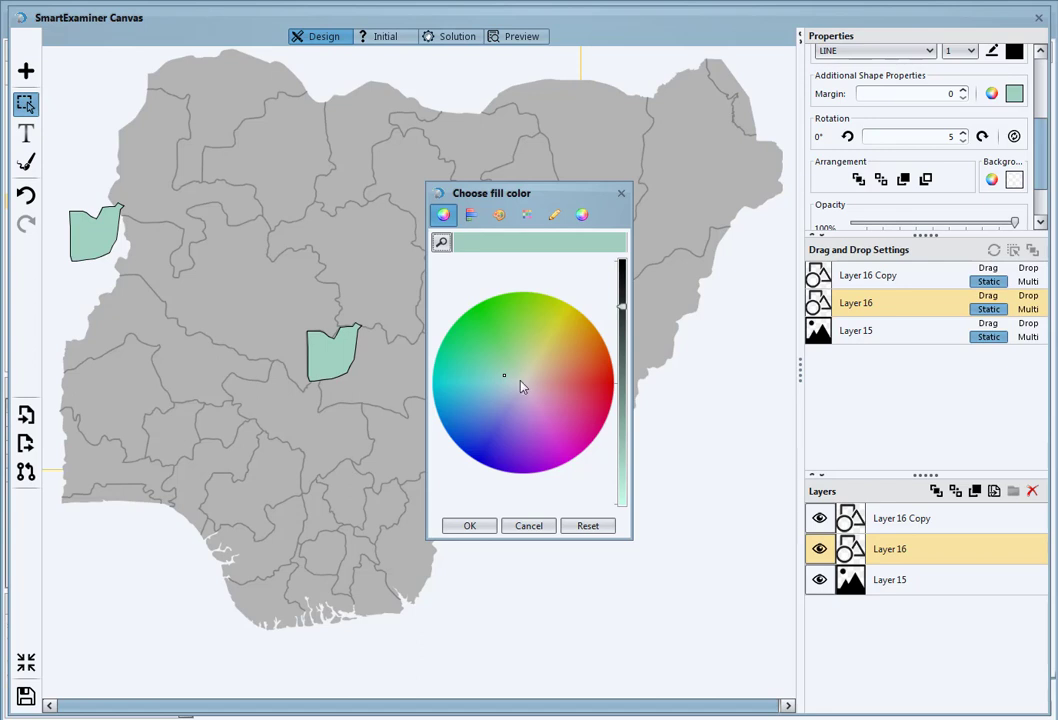
pyautogui.click(442, 242)
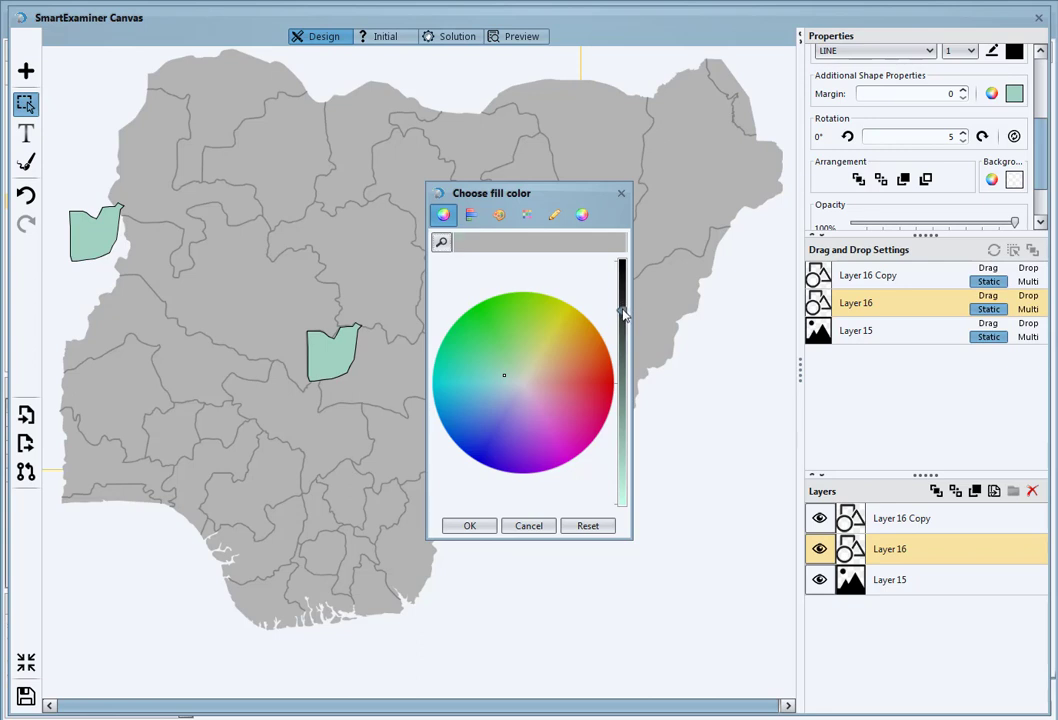
pyautogui.moveTo(622, 311); pyautogui.dragTo(624, 316)
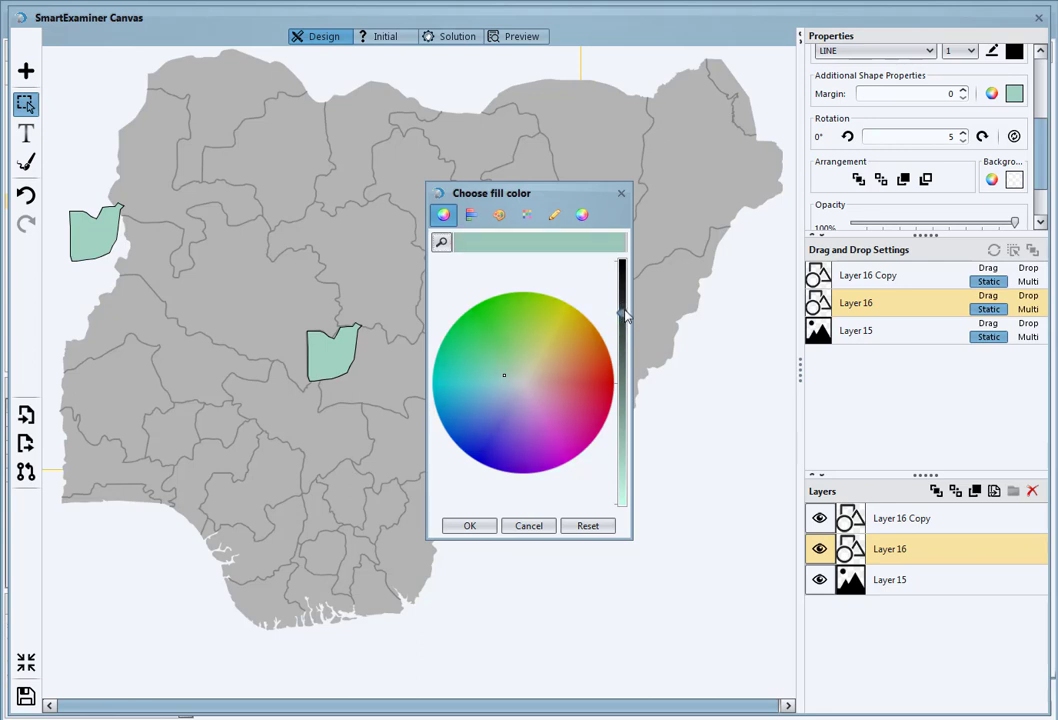
pyautogui.click(491, 359)
pyautogui.moveTo(490, 362); pyautogui.dragTo(502, 382)
pyautogui.click(441, 241)
pyautogui.click(340, 231)
pyautogui.click(473, 526)
pyautogui.click(336, 355)
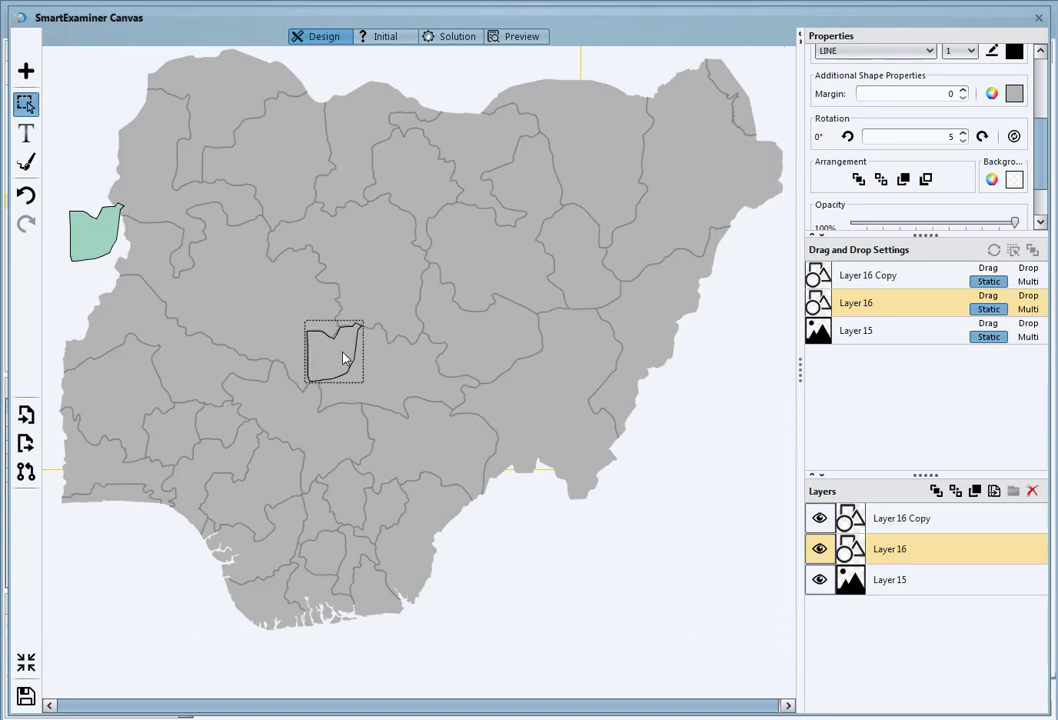
# Darken the fill of Layer 16 to a deeper grey than the surrounding map.
pyautogui.click(1014, 93)
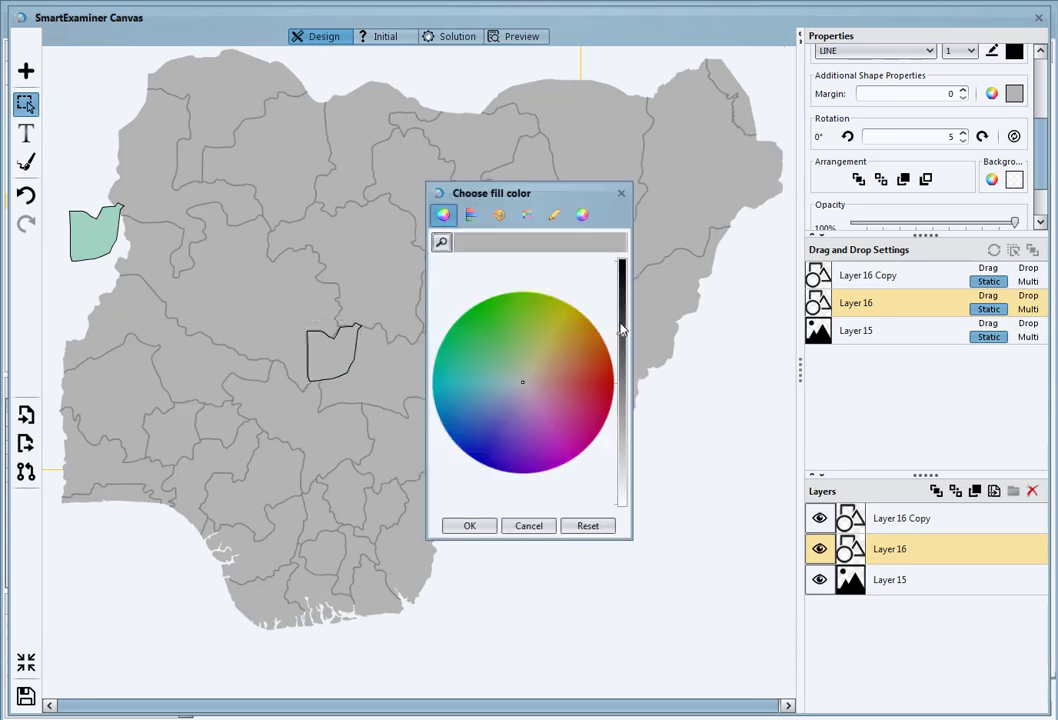
pyautogui.moveTo(627, 330); pyautogui.dragTo(623, 313)
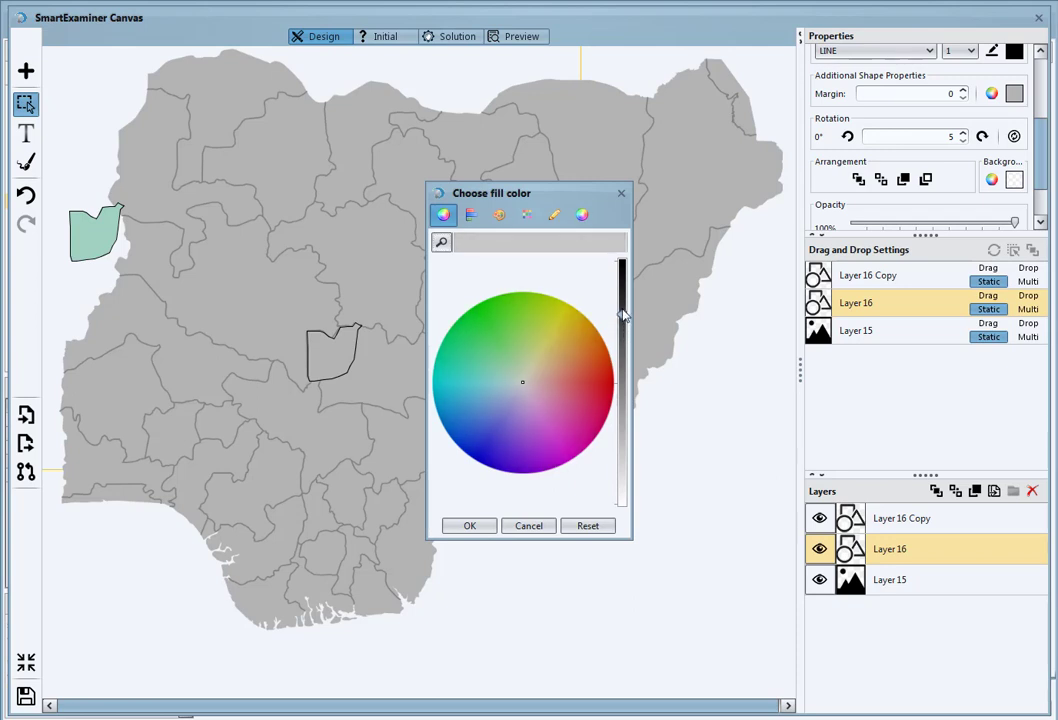
pyautogui.moveTo(620, 308); pyautogui.dragTo(624, 369)
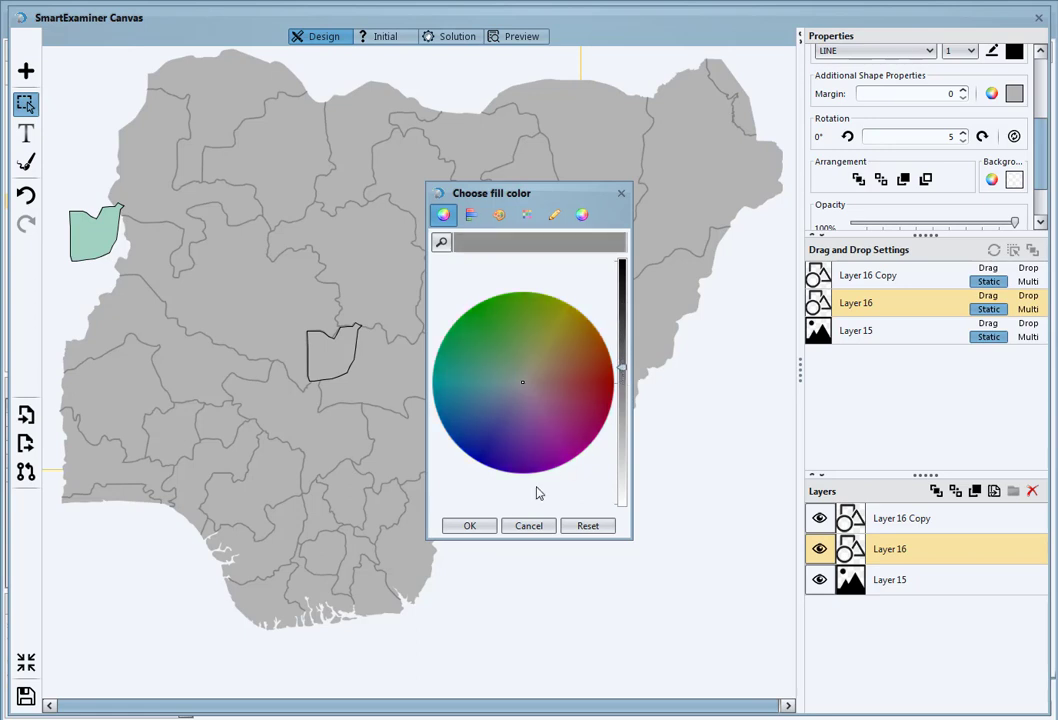
pyautogui.click(474, 527)
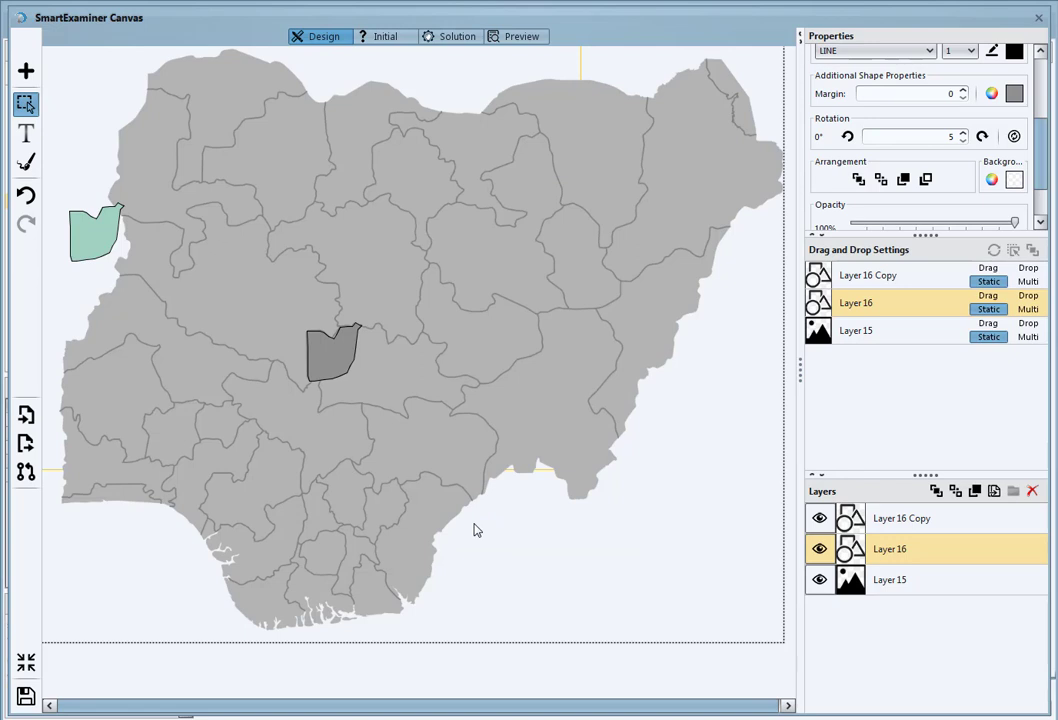
pyautogui.click(346, 361)
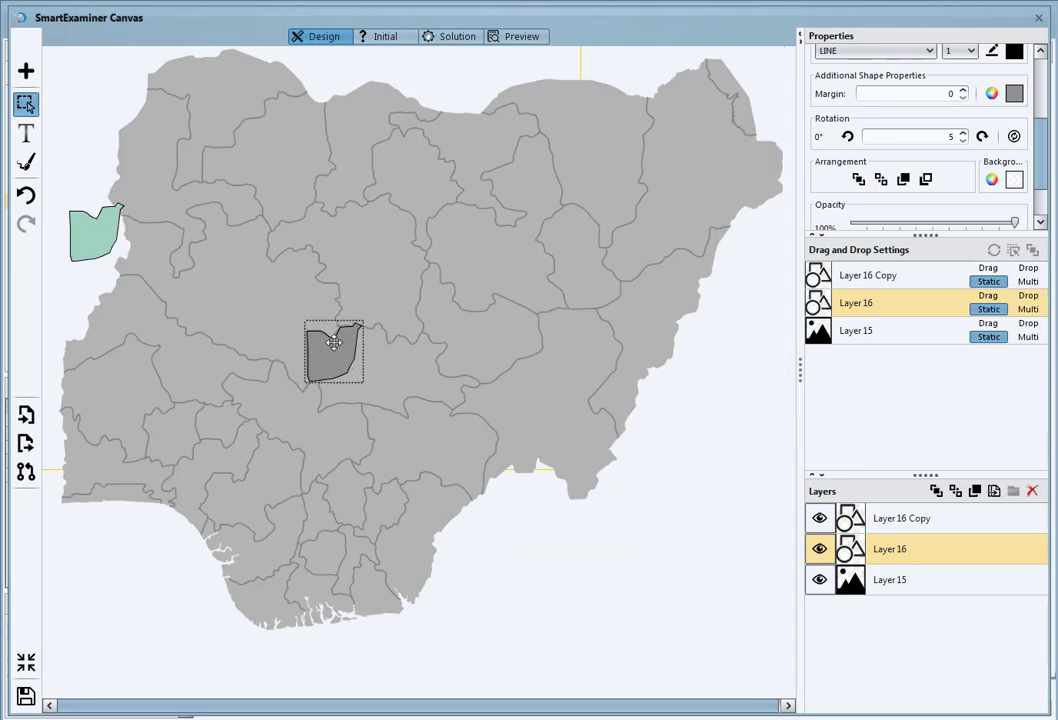
# Set Layer 16 as the Drop target and Layer 16 Copy as the Drag item.
pyautogui.click(106, 235)
pyautogui.moveTo(1045, 156); pyautogui.dragTo(1045, 161)
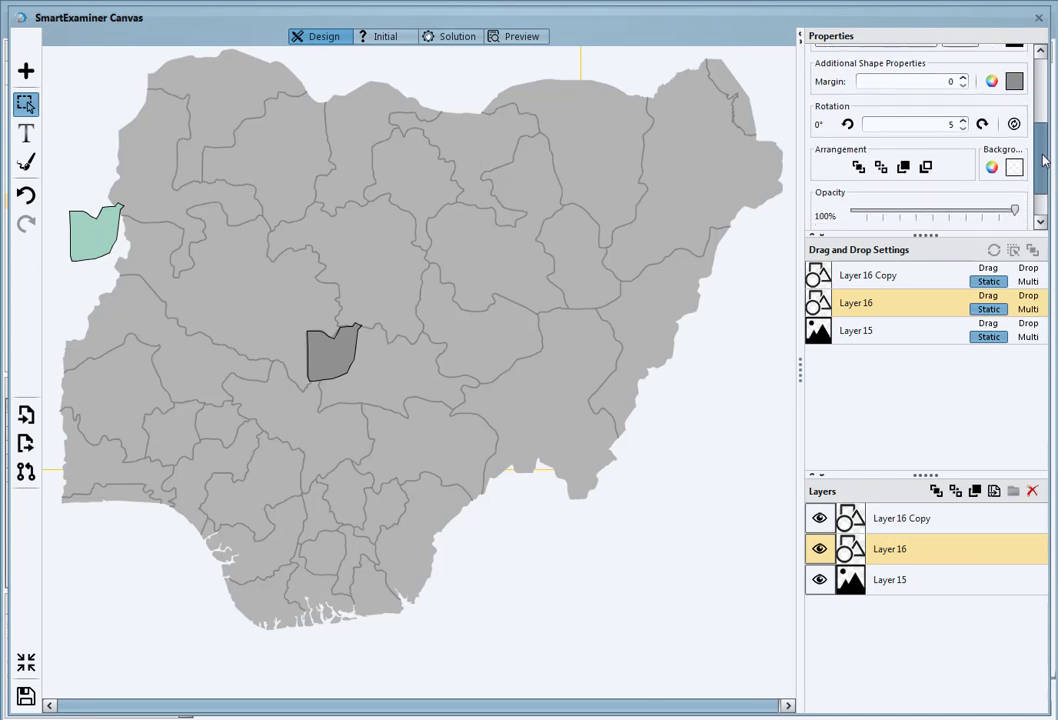
pyautogui.click(1028, 295)
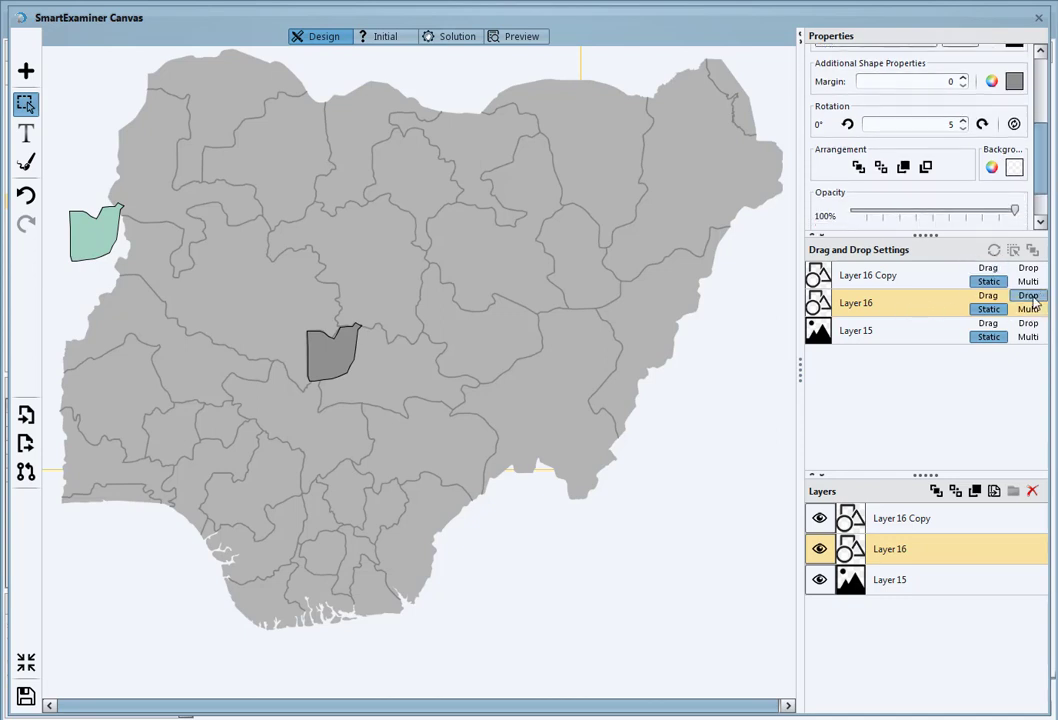
pyautogui.click(987, 268)
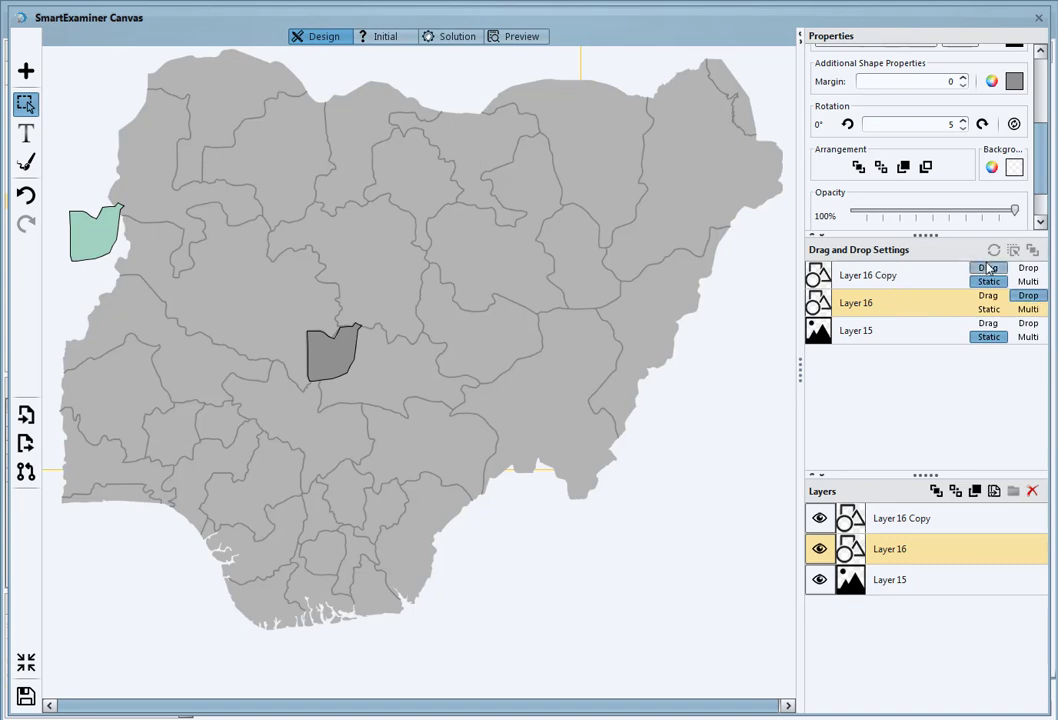
# Test in preview dropping the green shape onto the dark grey state, and return to the design view.
pyautogui.click(516, 37)
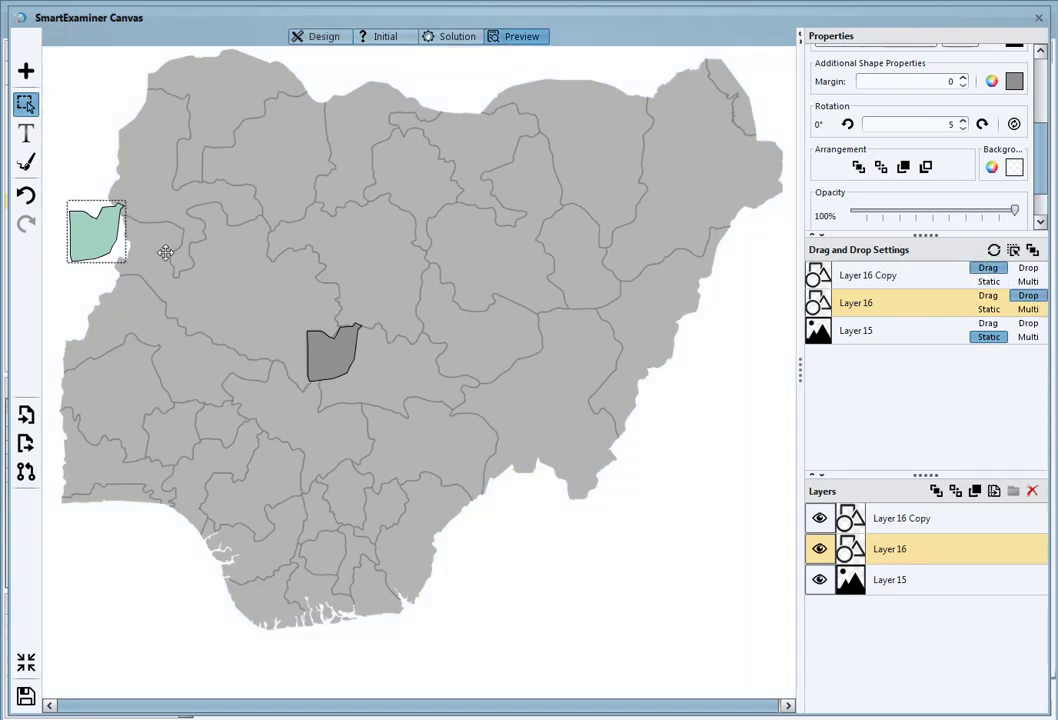
pyautogui.moveTo(165, 253); pyautogui.dragTo(338, 355)
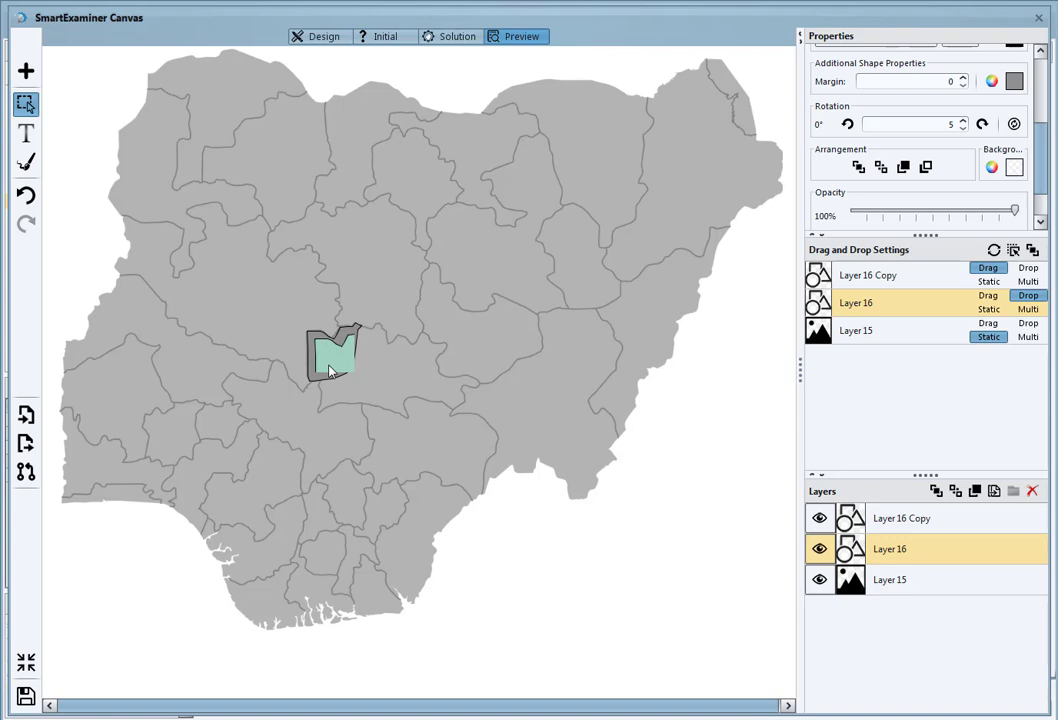
pyautogui.click(322, 37)
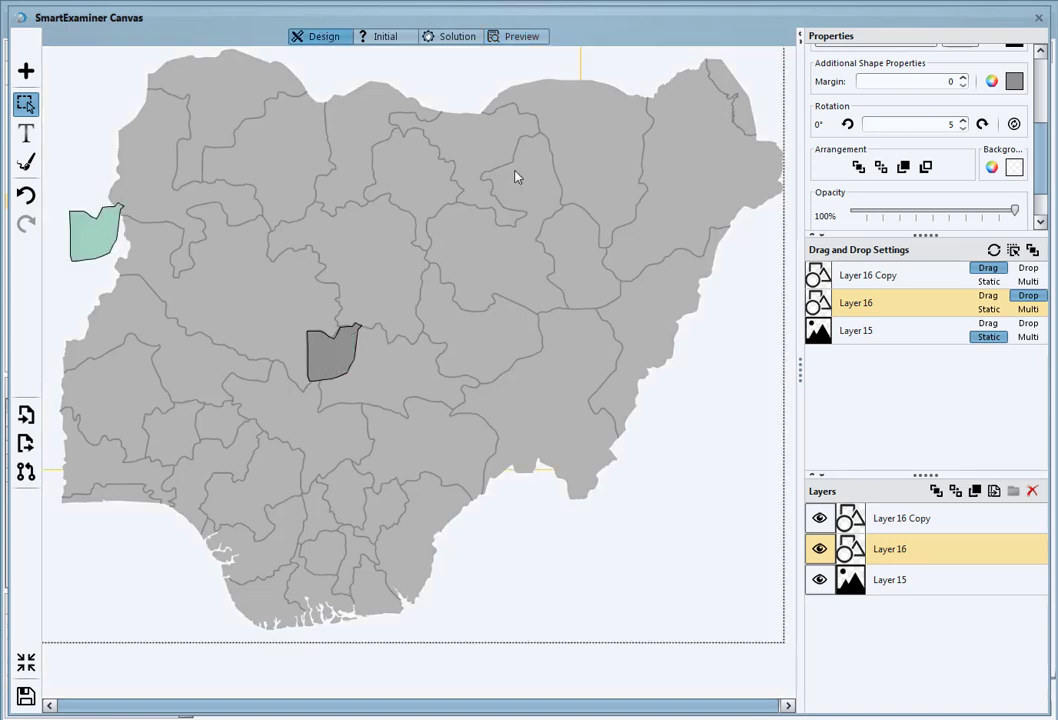
# Nudge Layer 16 into line with its state on the map and set its shape margin to 6.
pyautogui.click(1013, 251)
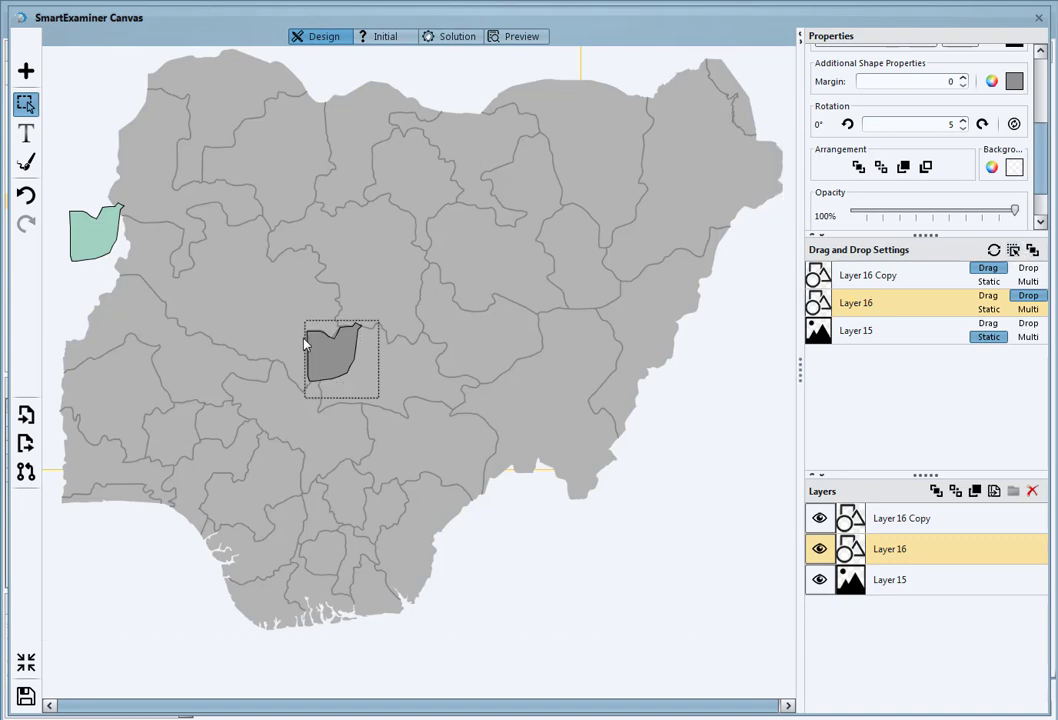
pyautogui.moveTo(342, 346)
pyautogui.mouseDown()
pyautogui.moveTo(314, 346)
pyautogui.moveTo(331, 345)
pyautogui.mouseUp()
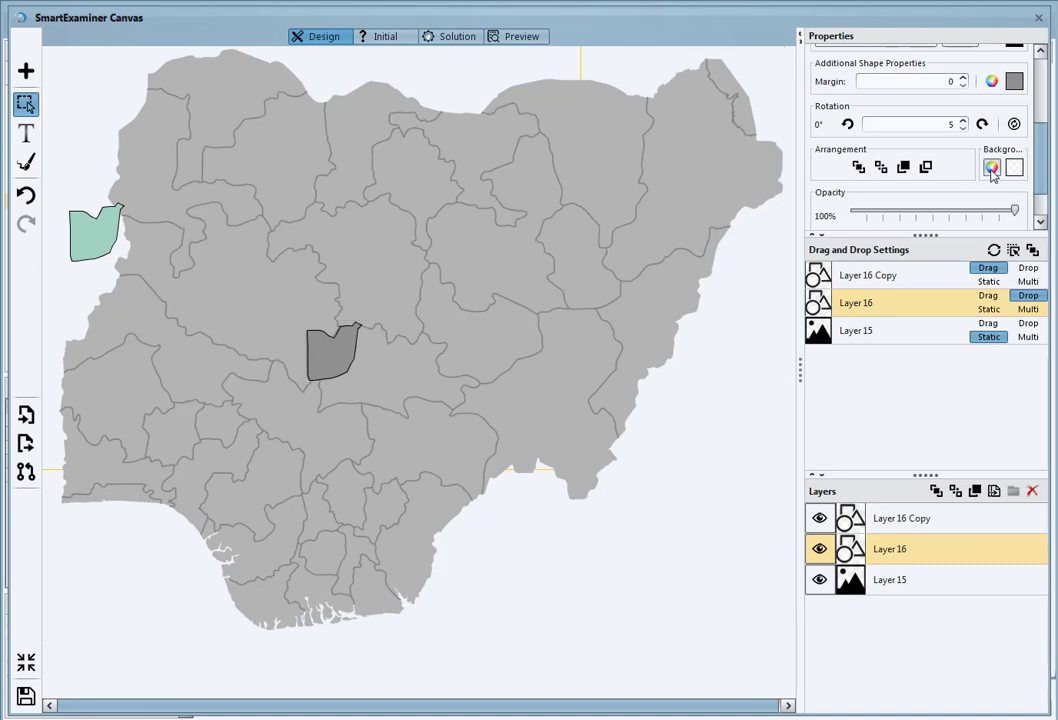
pyautogui.moveTo(1045, 158)
pyautogui.mouseDown()
pyautogui.moveTo(1047, 169)
pyautogui.moveTo(1042, 146)
pyautogui.mouseUp()
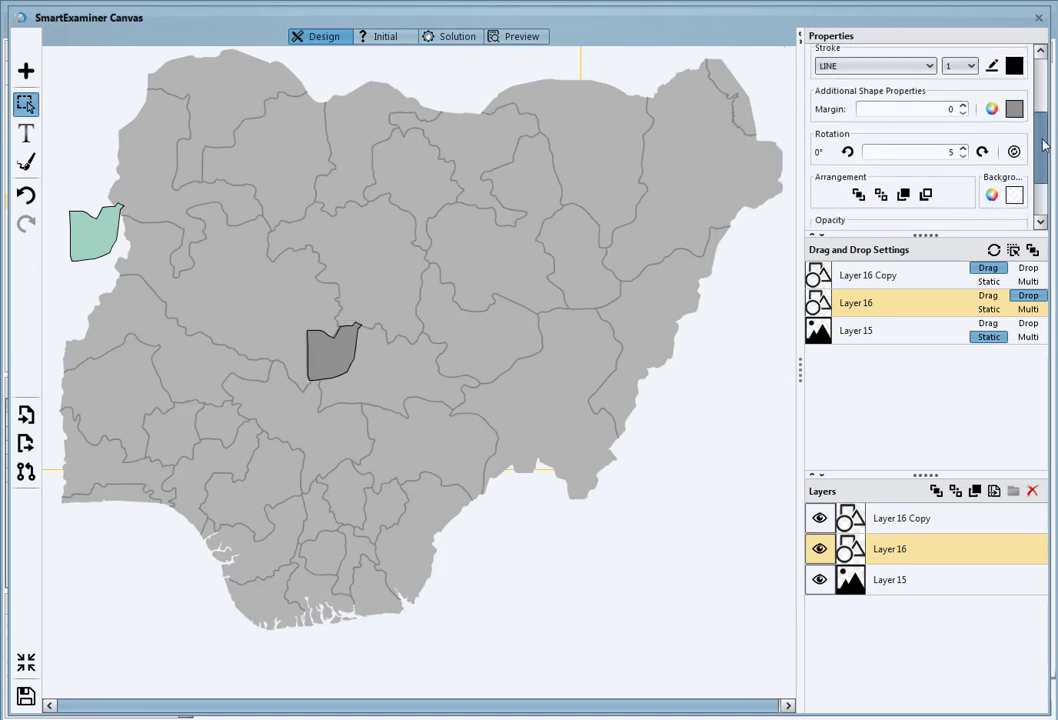
pyautogui.click(962, 105)
pyautogui.click(962, 105)
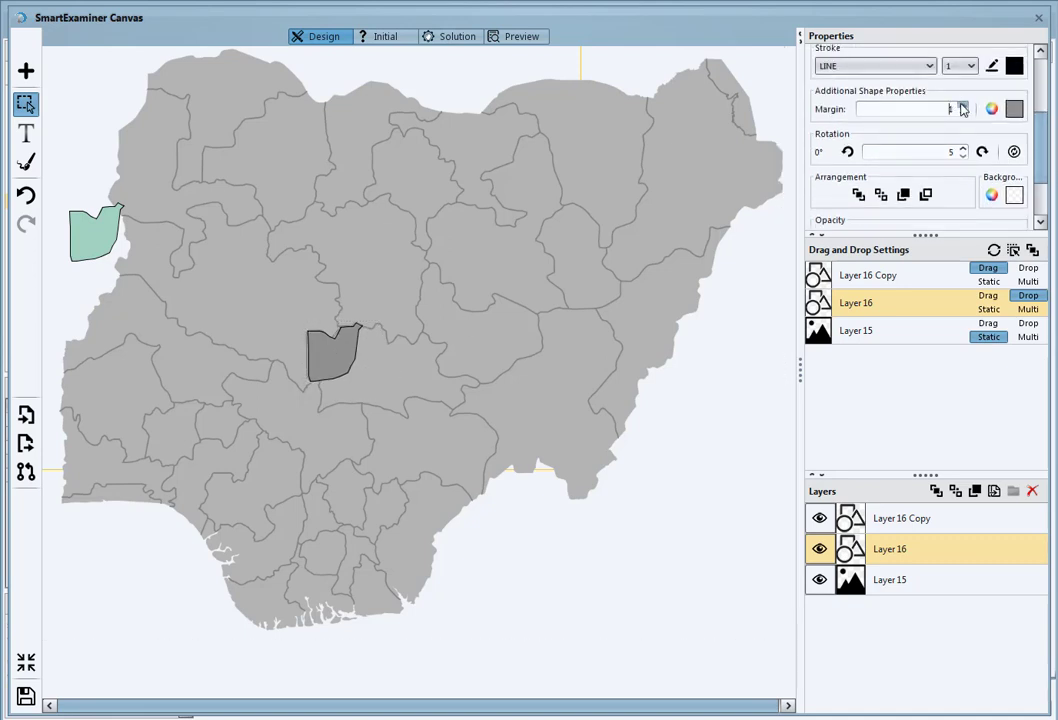
pyautogui.click(962, 105)
pyautogui.click(962, 105)
pyautogui.click(962, 105)
pyautogui.click(962, 105)
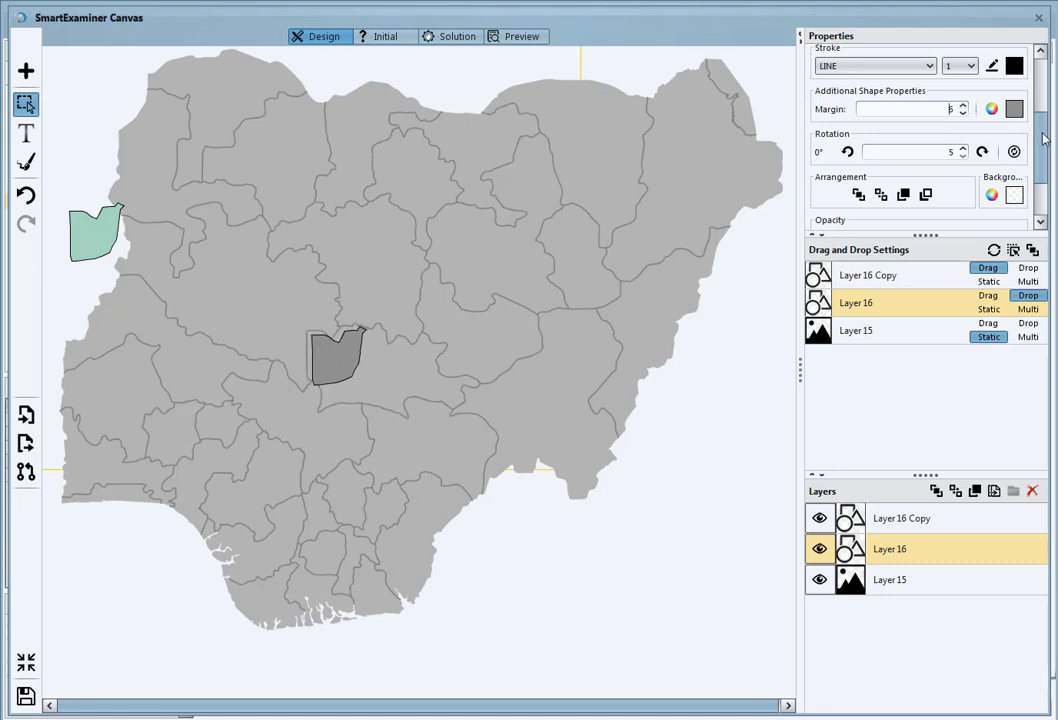
# Give Layer 16 a LINE border and increase its shape margin to 11.
pyautogui.scroll(1, 865, 140)
pyautogui.click(886, 58)
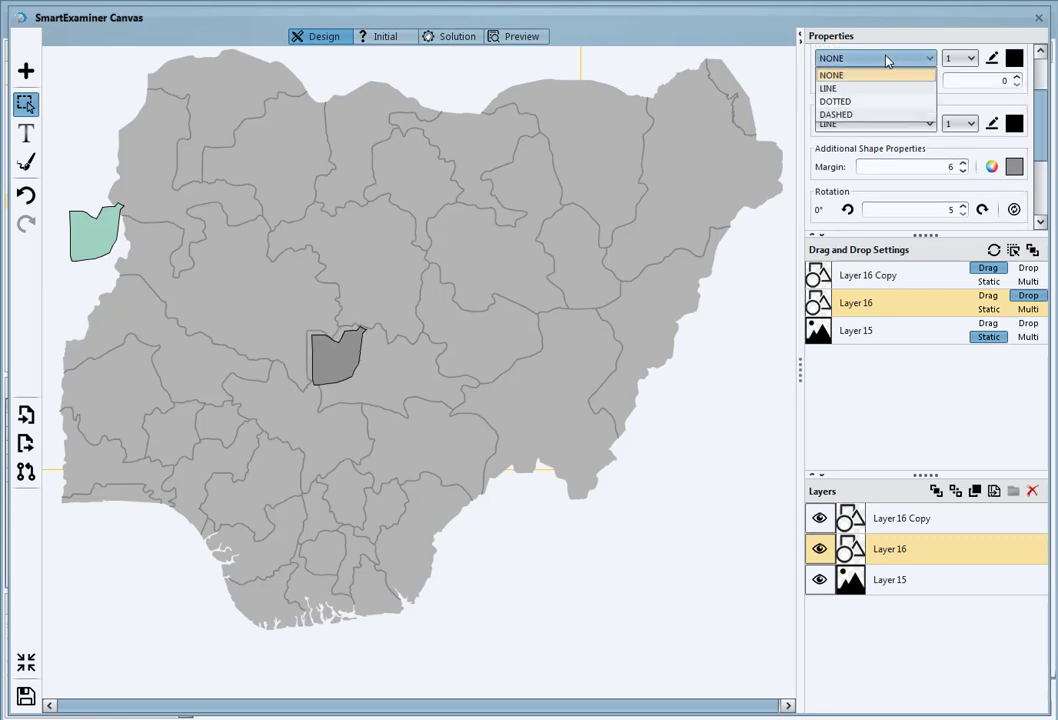
pyautogui.click(845, 89)
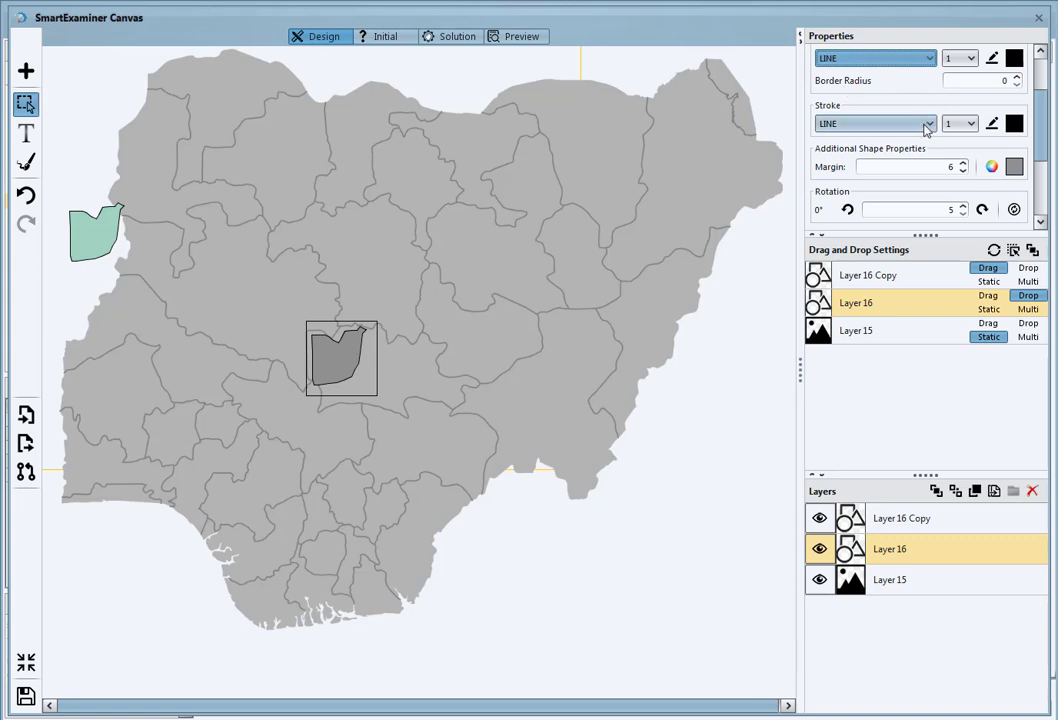
pyautogui.click(962, 162)
pyautogui.click(962, 162)
pyautogui.click(962, 162)
pyautogui.click(962, 162)
pyautogui.click(962, 162)
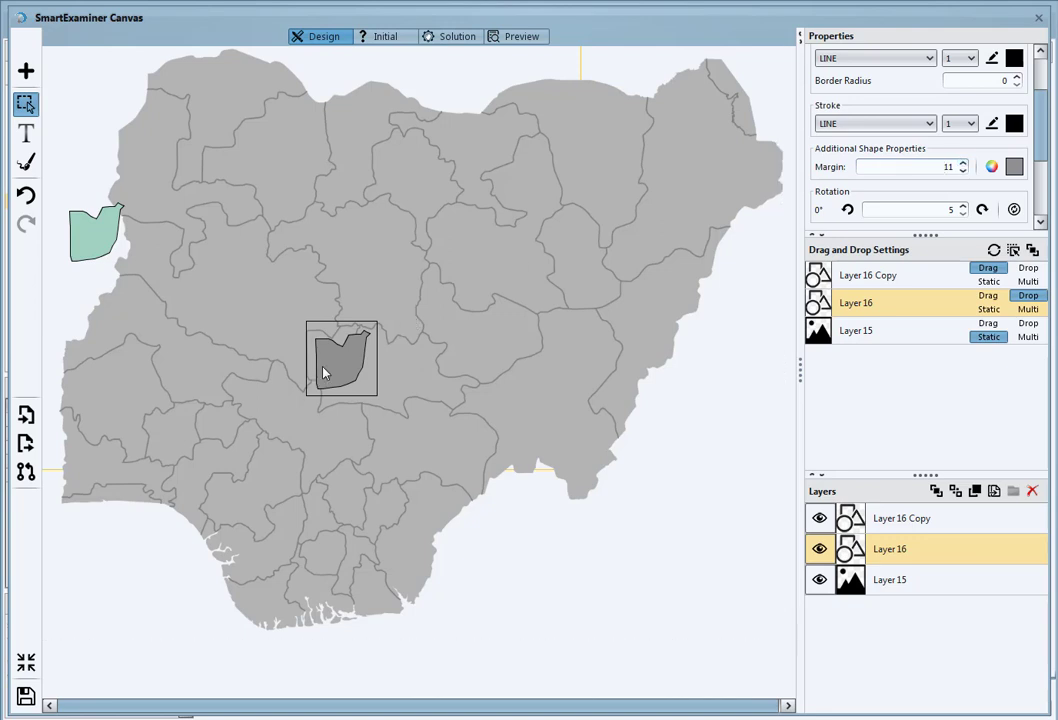
# Test in preview dropping the green shape into the bordered drop target, and return to the design view.
pyautogui.click(521, 37)
pyautogui.moveTo(92, 226); pyautogui.dragTo(332, 340)
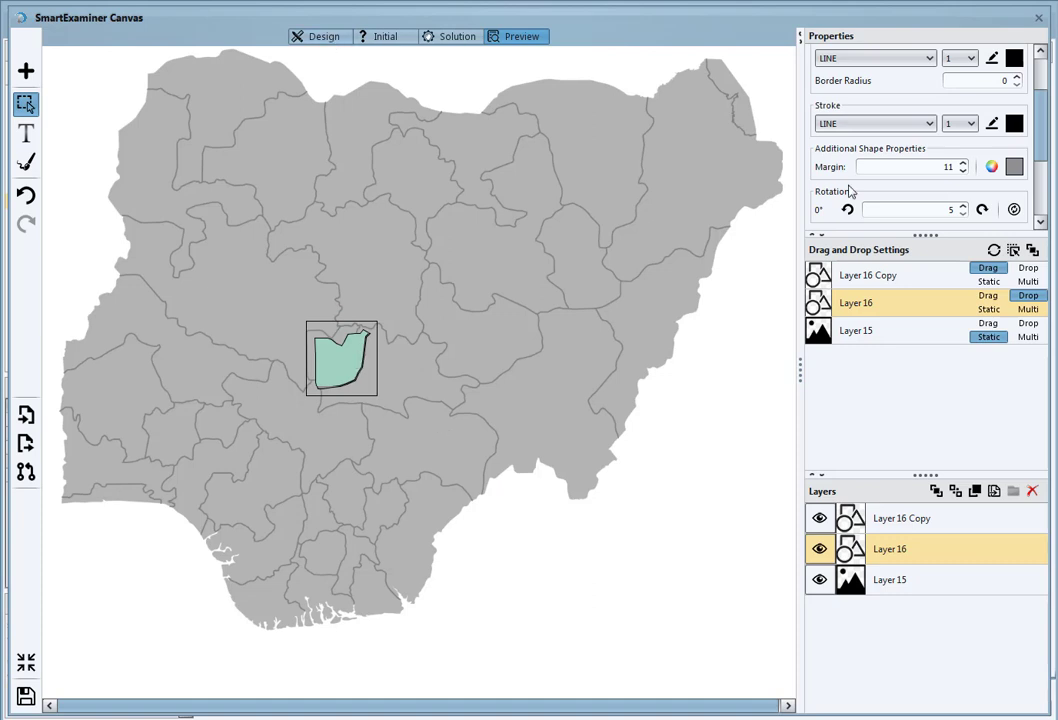
pyautogui.click(318, 37)
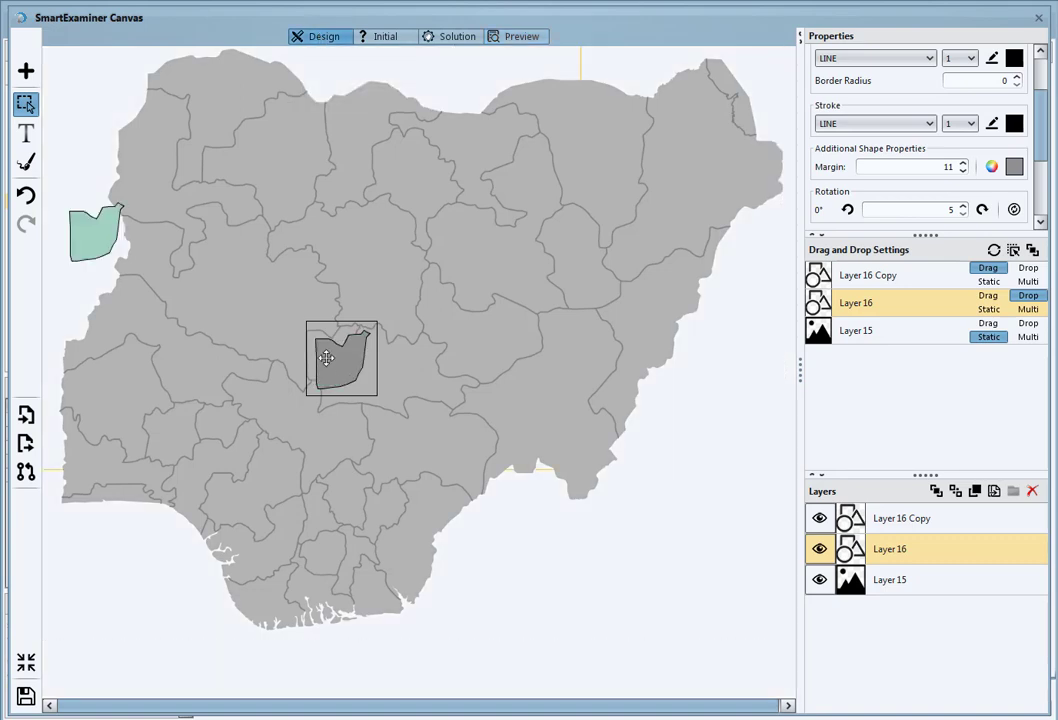
# Realign the dark grey Layer 16 shape with its state outline on the map and set its border to NONE.
pyautogui.moveTo(326, 358); pyautogui.dragTo(321, 351)
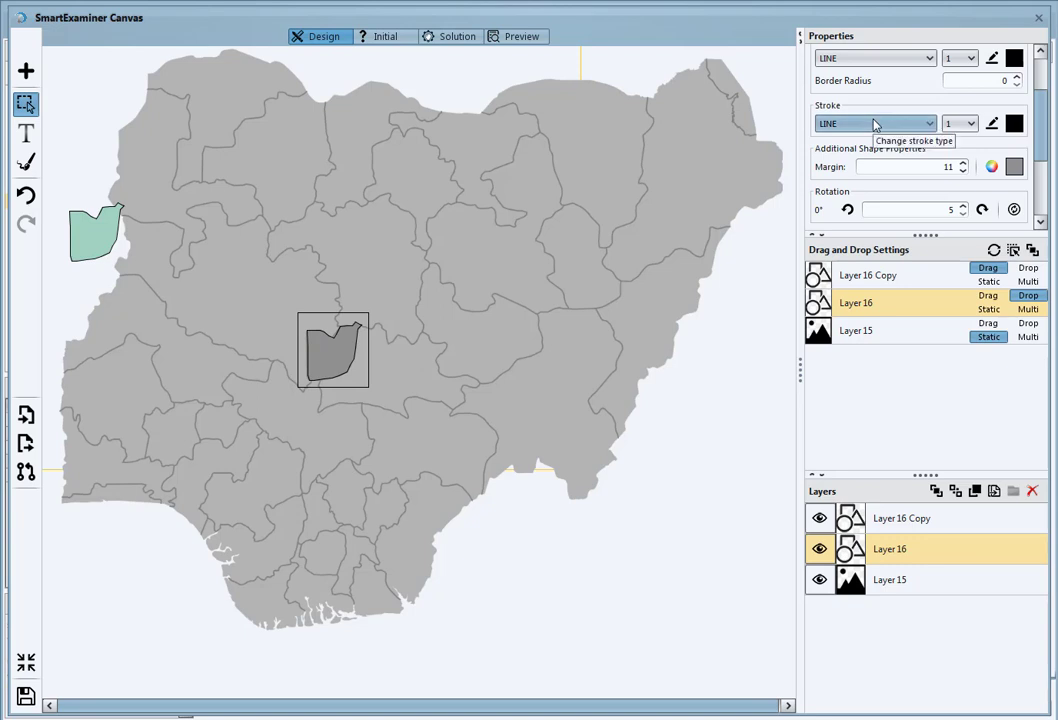
pyautogui.scroll(1, 862, 100)
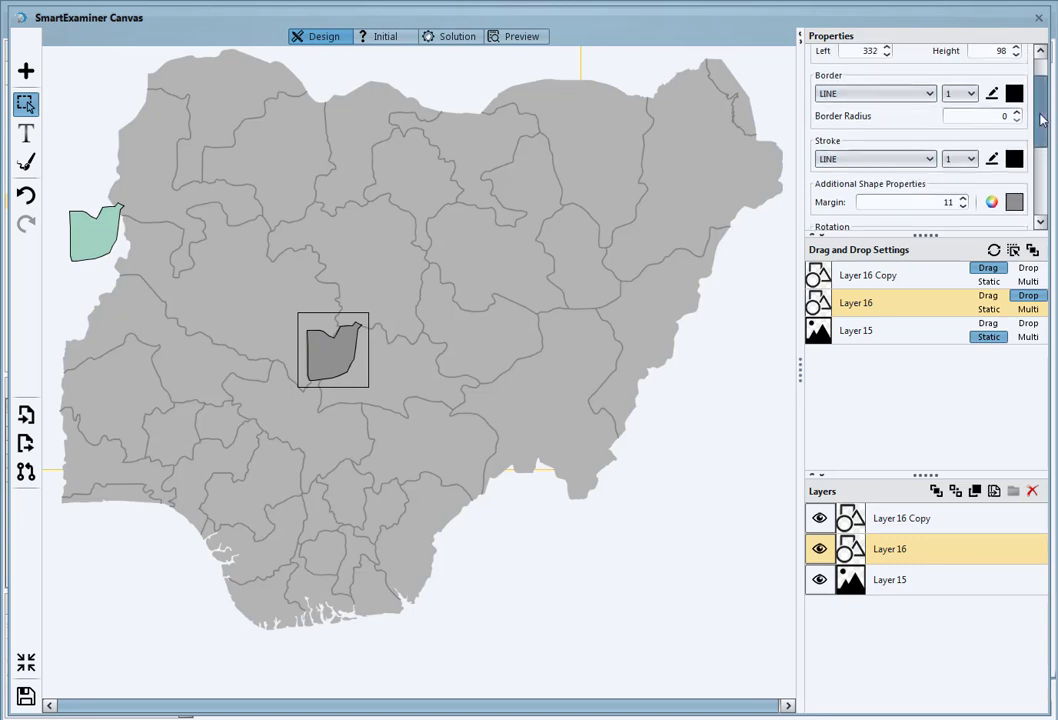
pyautogui.click(878, 95)
pyautogui.click(855, 108)
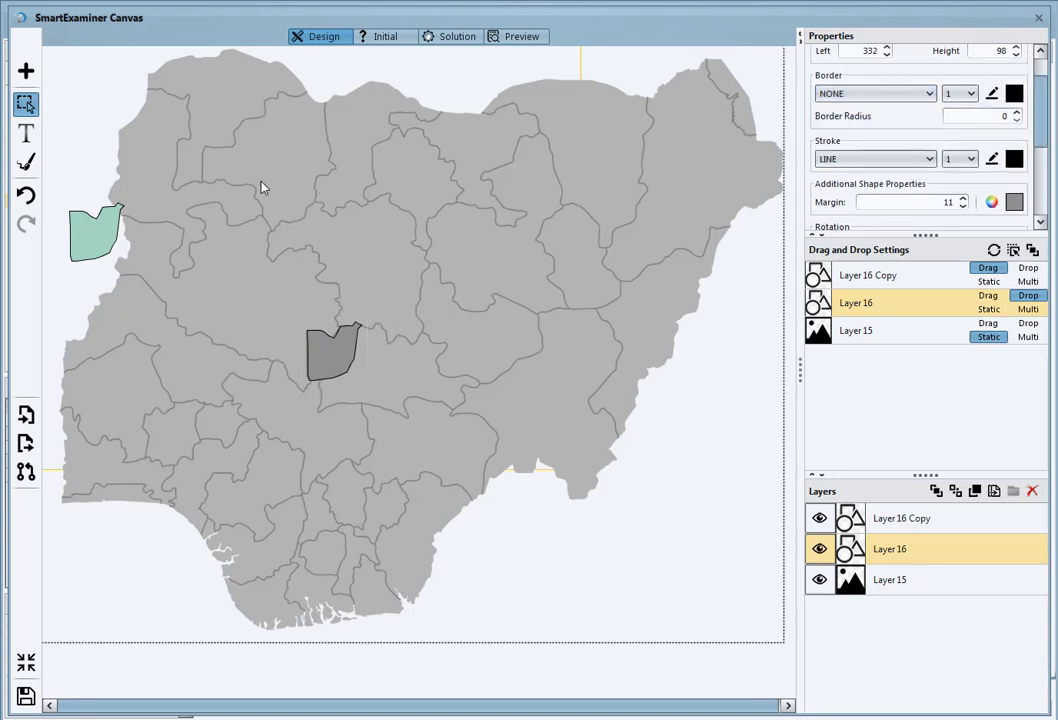
# Preview the question again and drop the green shape onto the realigned, borderless target.
pyautogui.click(518, 36)
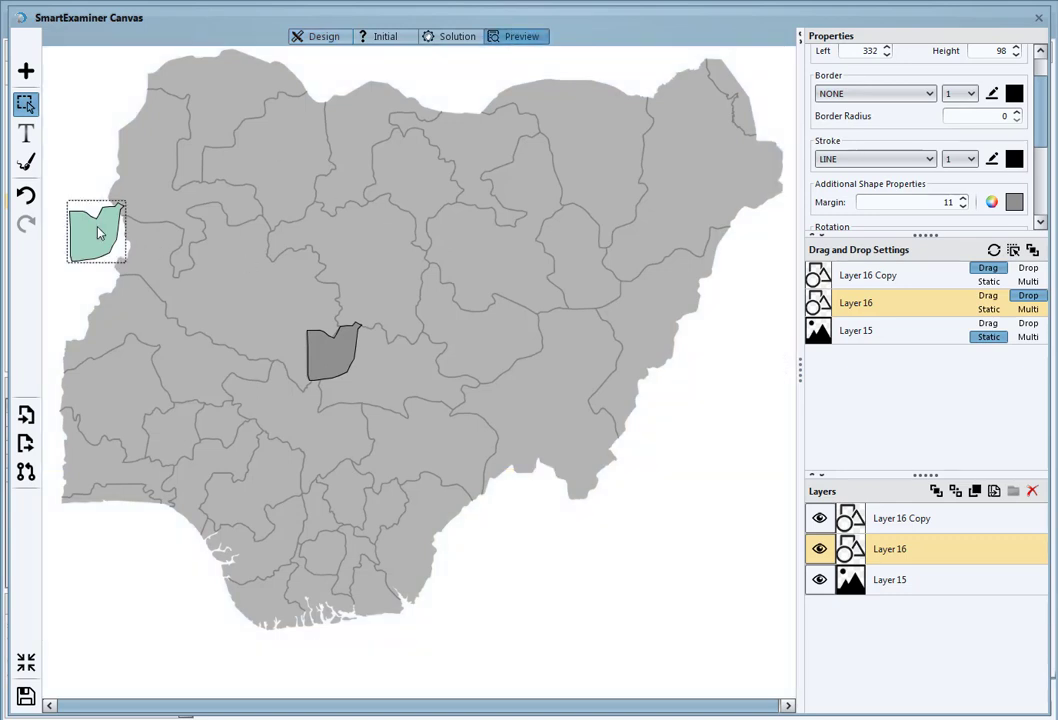
pyautogui.moveTo(97, 233); pyautogui.dragTo(328, 340)
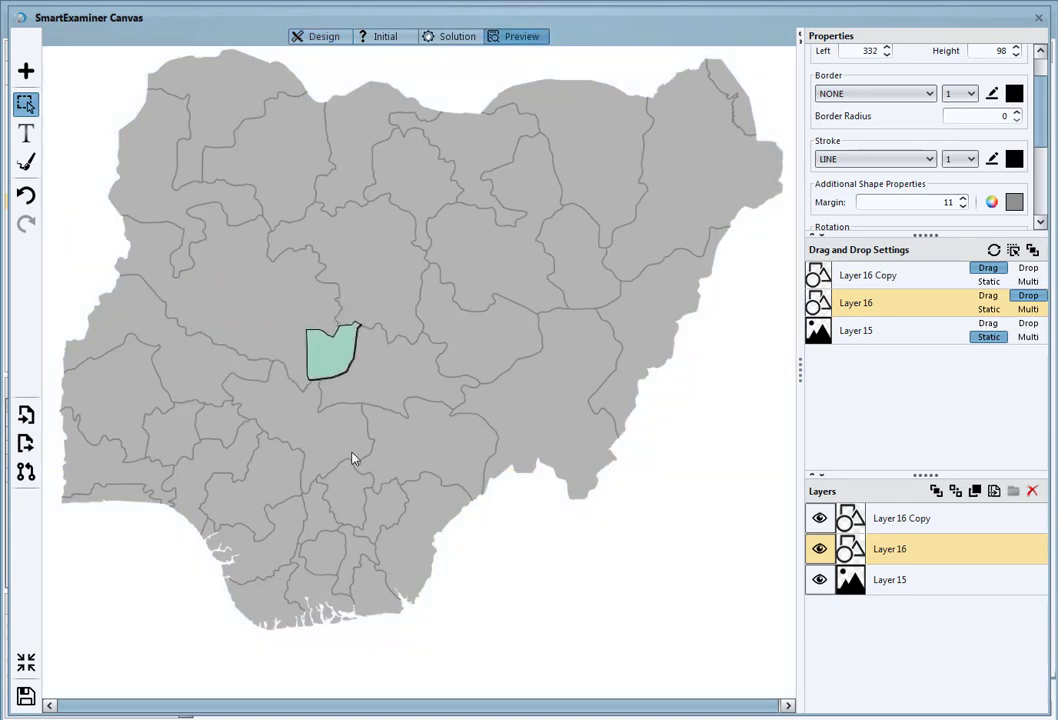